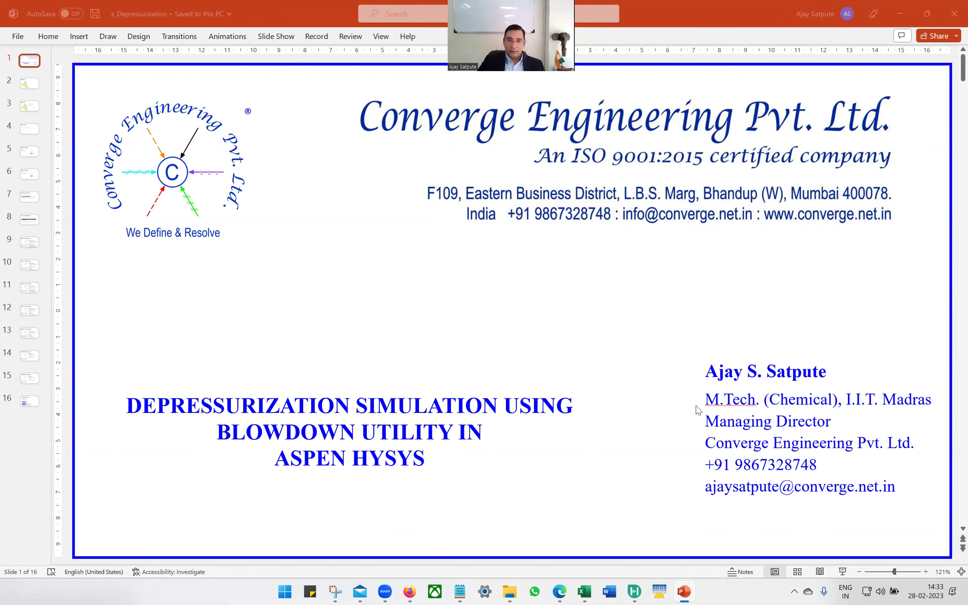
Page through the introductory depressurization slides to the Fire Case scenario on slide 5.
{"action": "scroll", "coordinate": [675, 363], "scroll_direction": "down", "scroll_amount": 1}
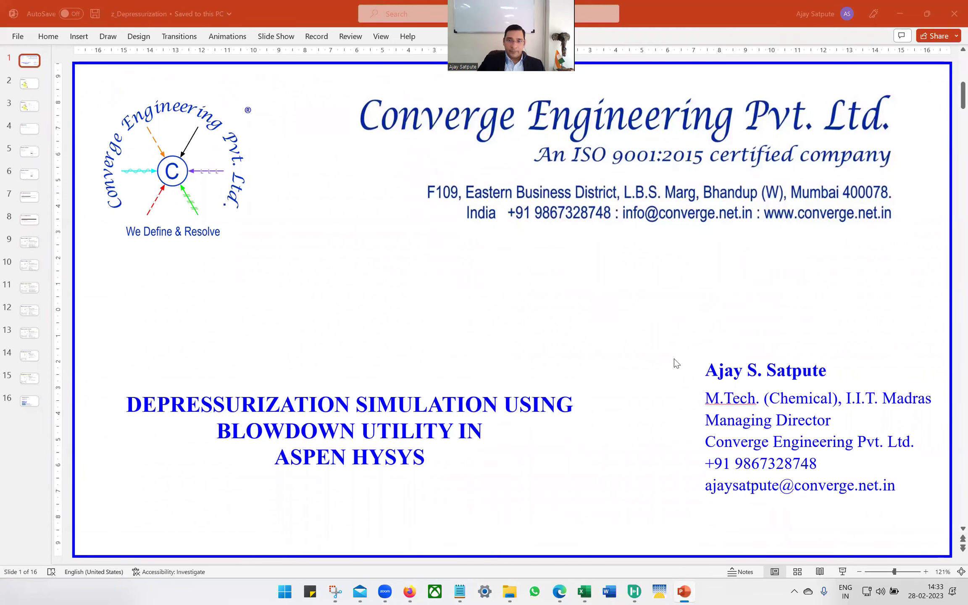
{"action": "scroll", "coordinate": [674, 359], "scroll_direction": "down", "scroll_amount": 1}
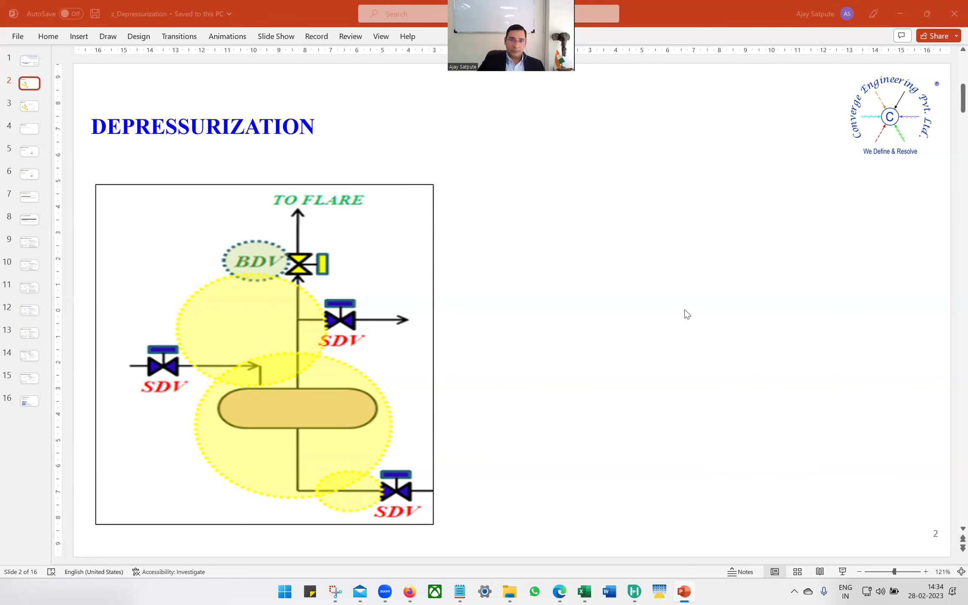
{"action": "scroll", "coordinate": [687, 315], "scroll_direction": "down", "scroll_amount": 1}
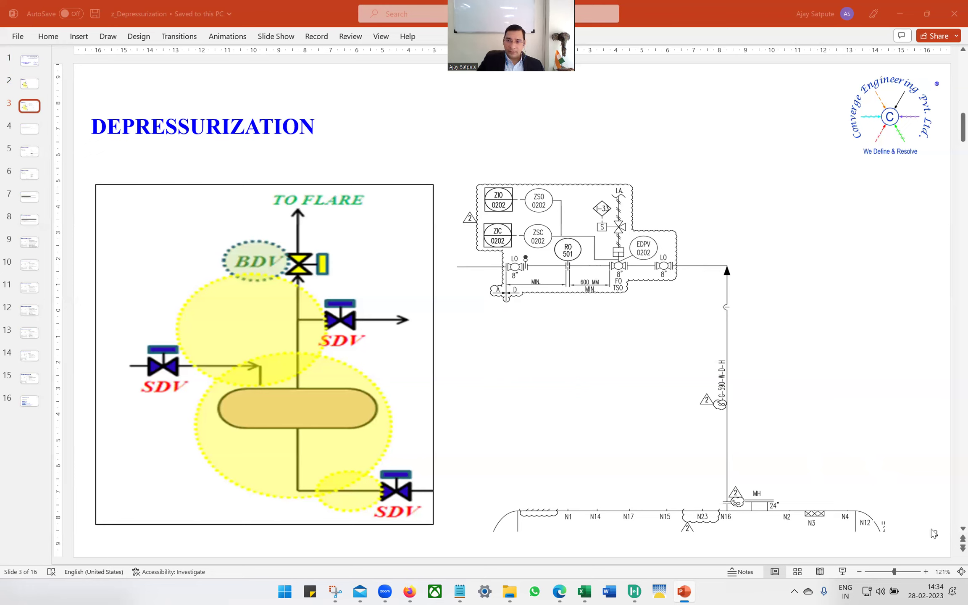
{"action": "scroll", "coordinate": [951, 531], "scroll_direction": "down", "scroll_amount": 1}
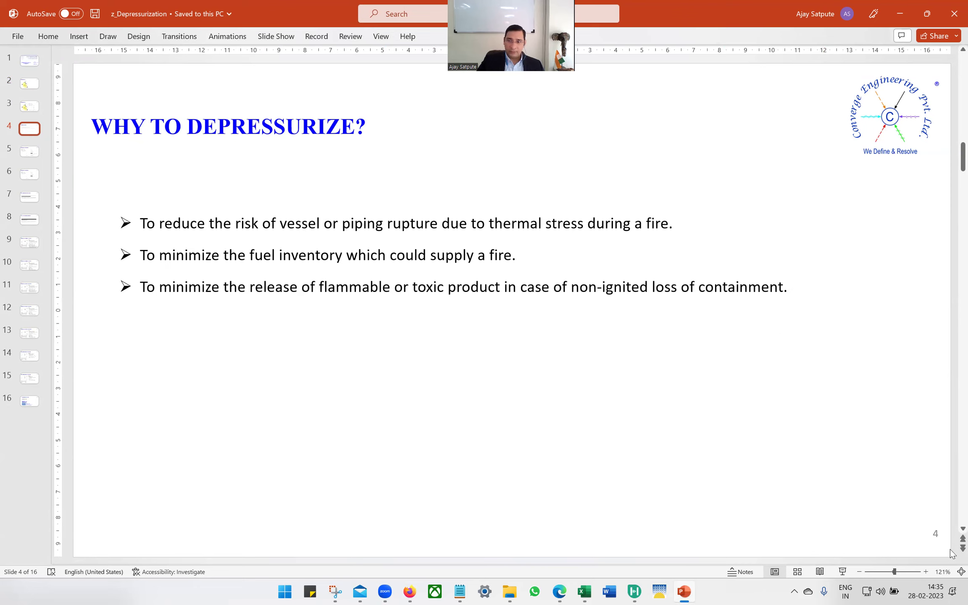
{"action": "scroll", "coordinate": [952, 534], "scroll_direction": "down", "scroll_amount": 1}
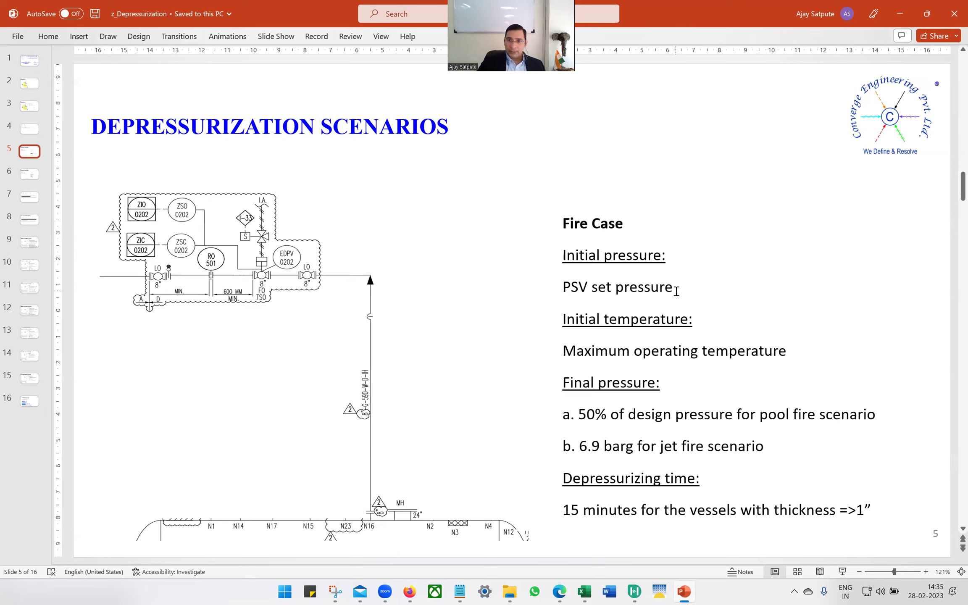
Highlight the Fire Case initial pressure and initial temperature criteria in turn to review them.
{"action": "left_click", "coordinate": [566, 287]}
{"action": "left_click", "coordinate": [669, 288], "text": "shift"}
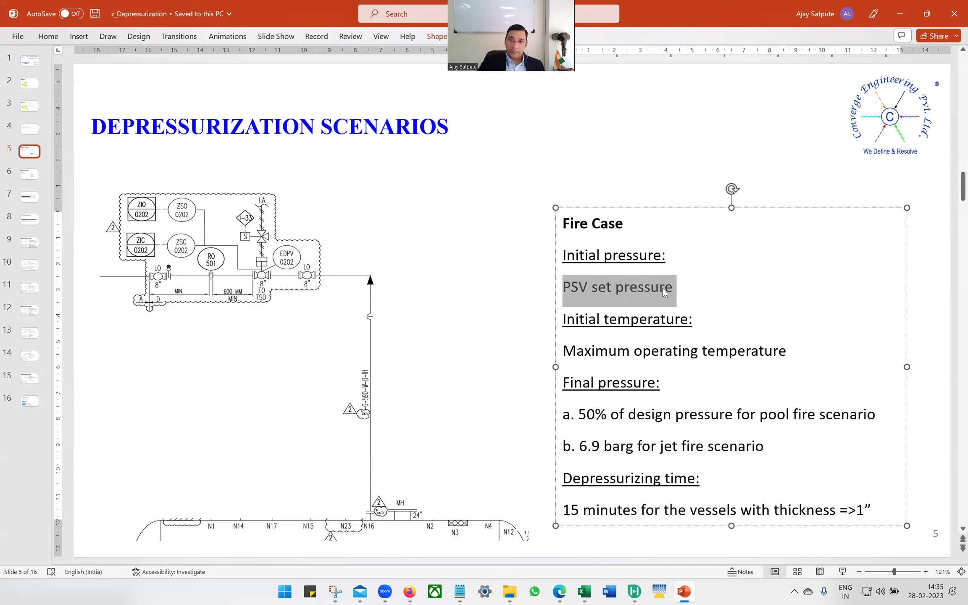
{"action": "left_click", "coordinate": [710, 315]}
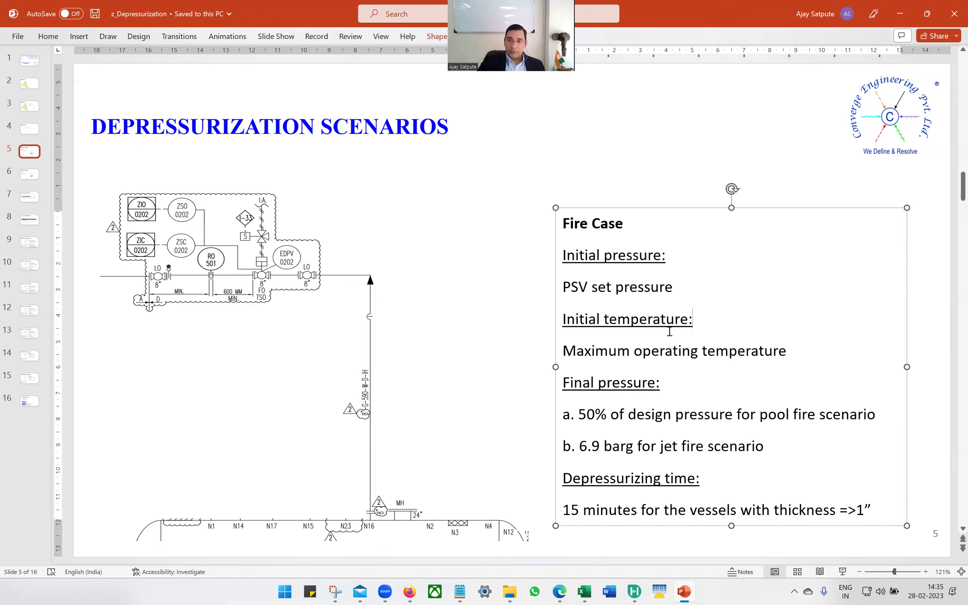
{"action": "left_click_drag", "start_coordinate": [576, 348], "coordinate": [799, 363]}
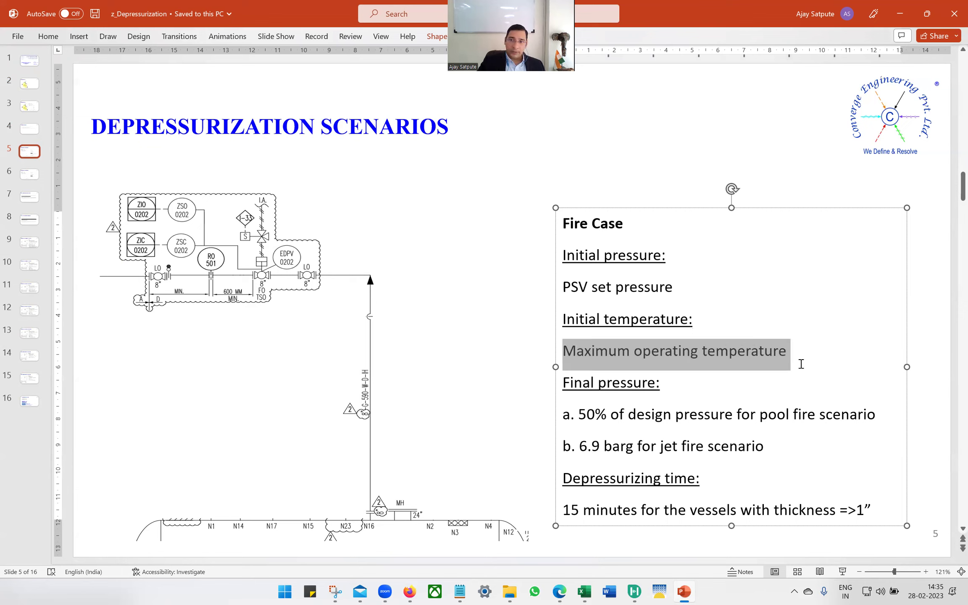
{"action": "left_click", "coordinate": [584, 399]}
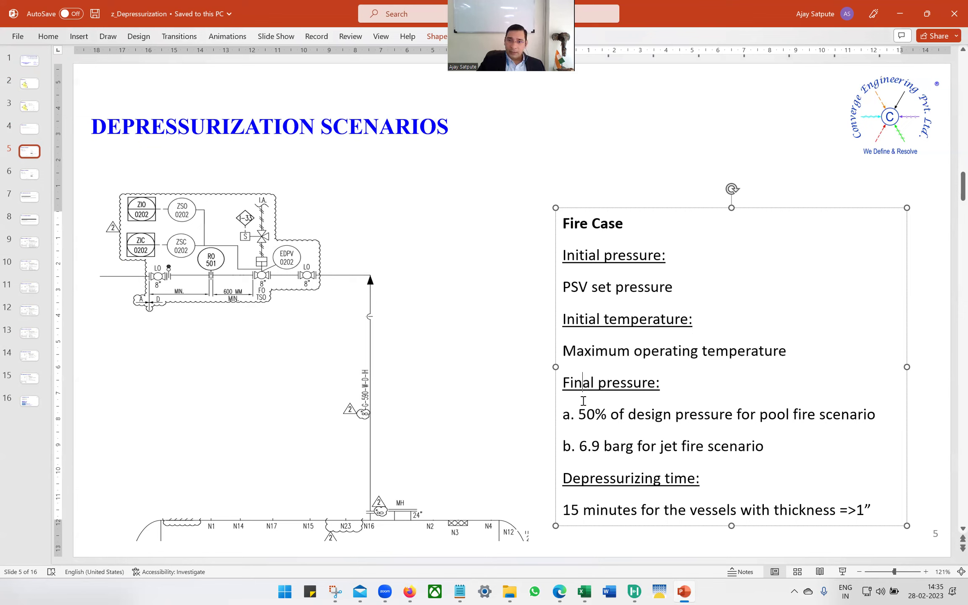
{"action": "mouse_move", "coordinate": [555, 285]}
{"action": "left_mouse_down"}
{"action": "mouse_move", "coordinate": [596, 281]}
{"action": "mouse_move", "coordinate": [566, 284]}
{"action": "left_mouse_up"}
{"action": "key", "text": "ctrl+z"}
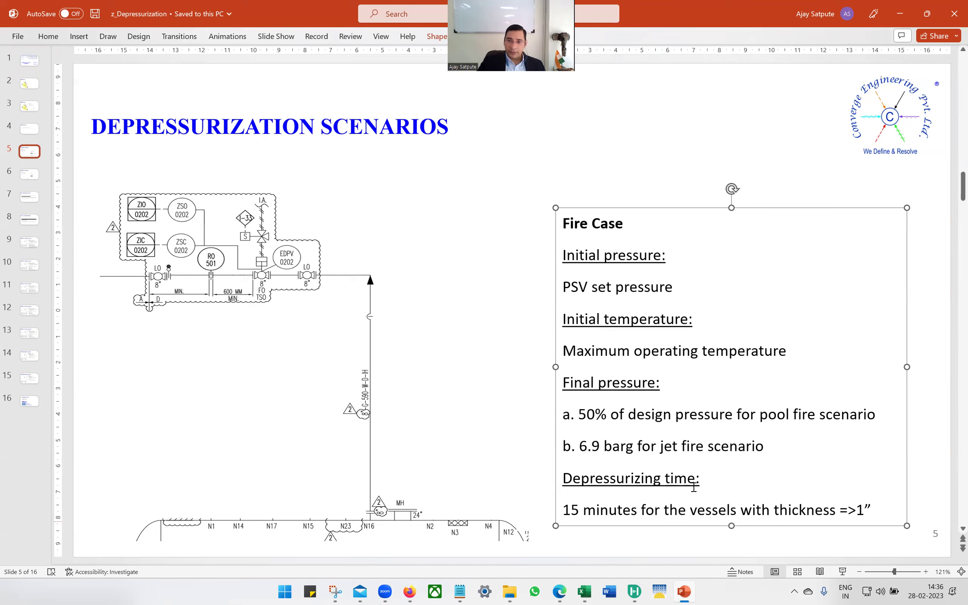
Highlight the Fire Case depressurizing time and final pressures, and check them against section 6.2 of the ADNOC standard in Edge before returning to PowerPoint.
{"action": "left_click_drag", "start_coordinate": [563, 510], "coordinate": [875, 510]}
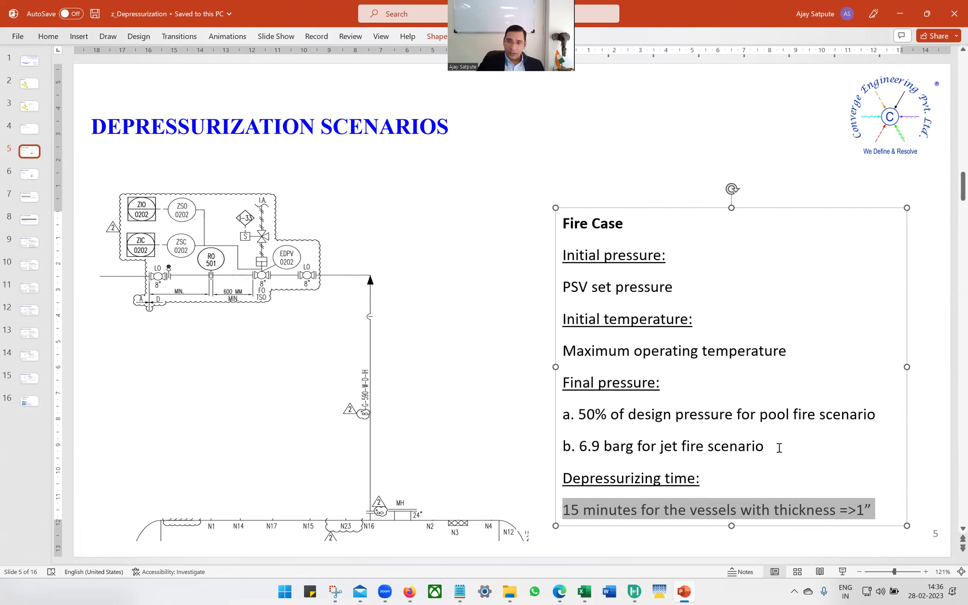
{"action": "left_click_drag", "start_coordinate": [768, 447], "coordinate": [562, 415]}
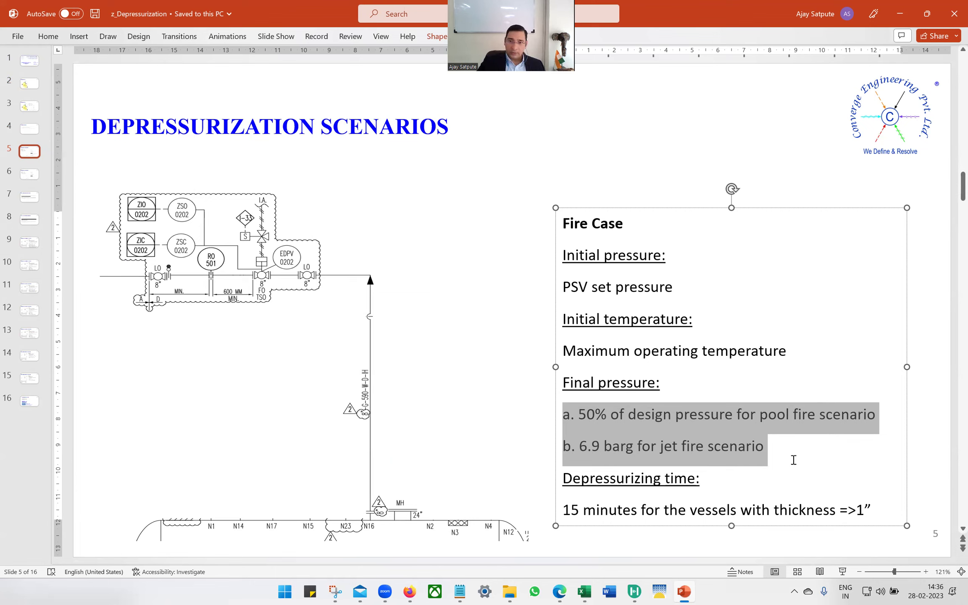
{"action": "left_click", "coordinate": [559, 591]}
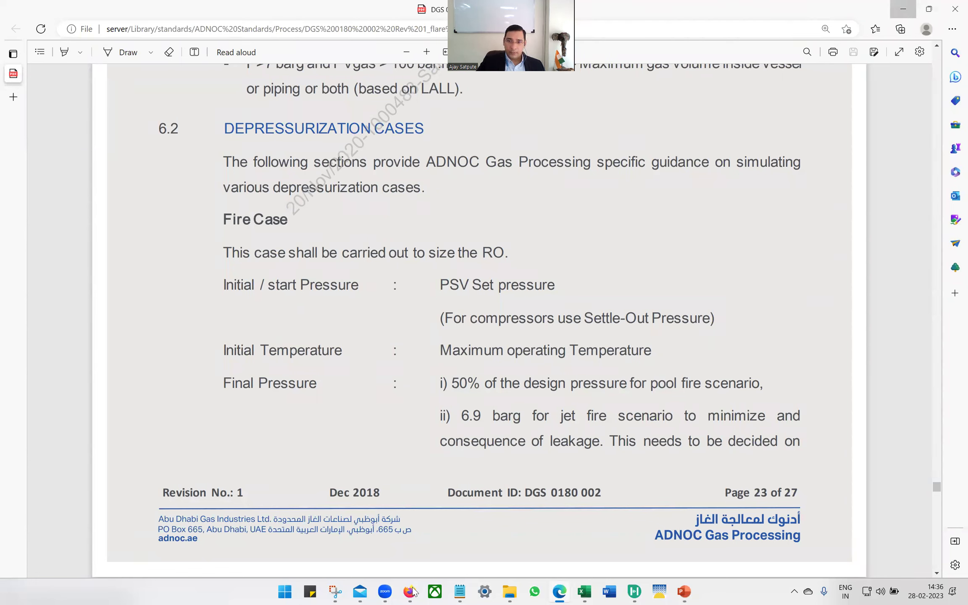
{"action": "key", "text": "alt+Tab"}
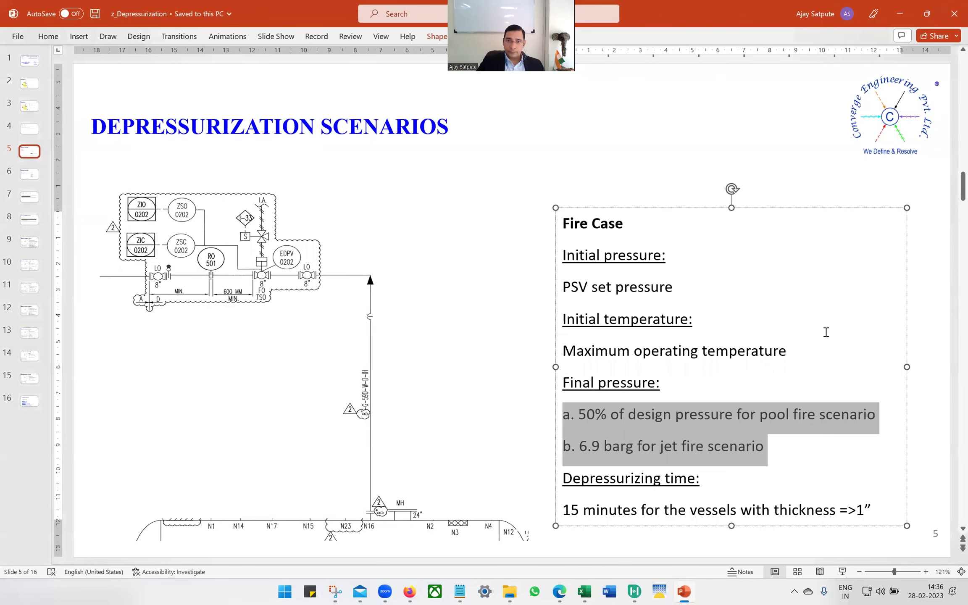
Show the Adiabatic Case slide and highlight its final pressure and depressurizing time criteria.
{"action": "scroll", "coordinate": [825, 334], "scroll_direction": "down", "scroll_amount": 1}
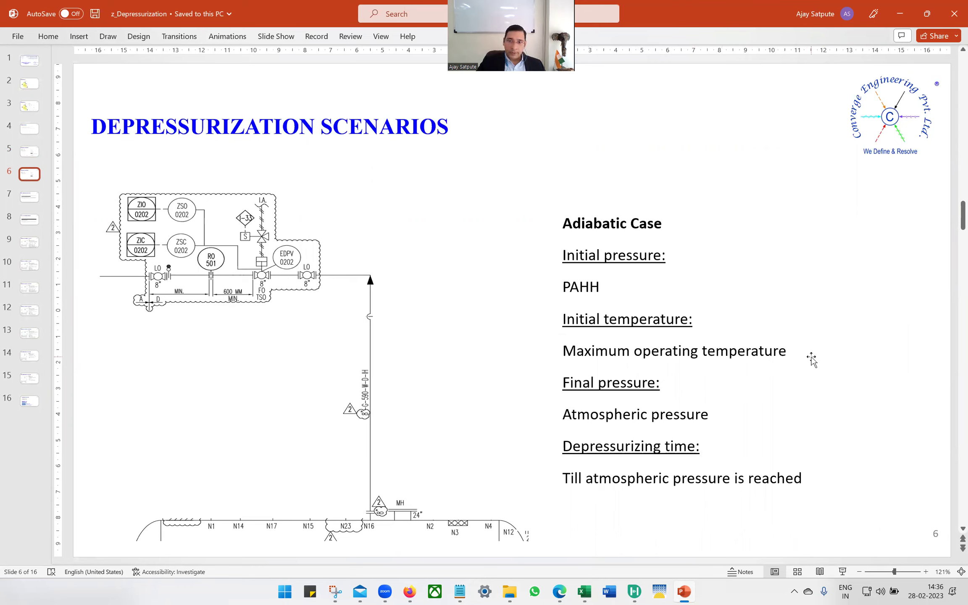
{"action": "triple_click", "coordinate": [578, 414]}
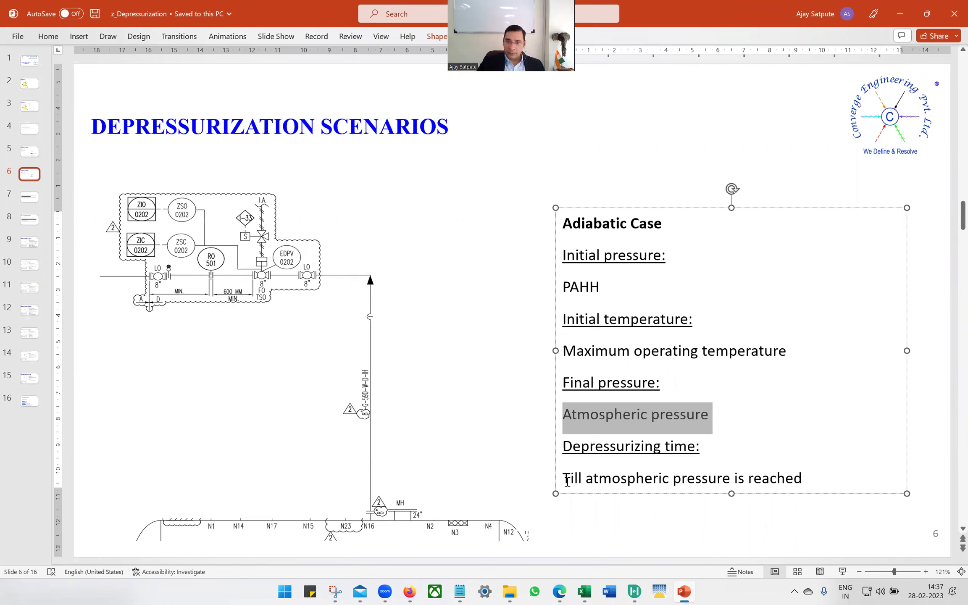
{"action": "left_click_drag", "start_coordinate": [574, 479], "coordinate": [802, 479]}
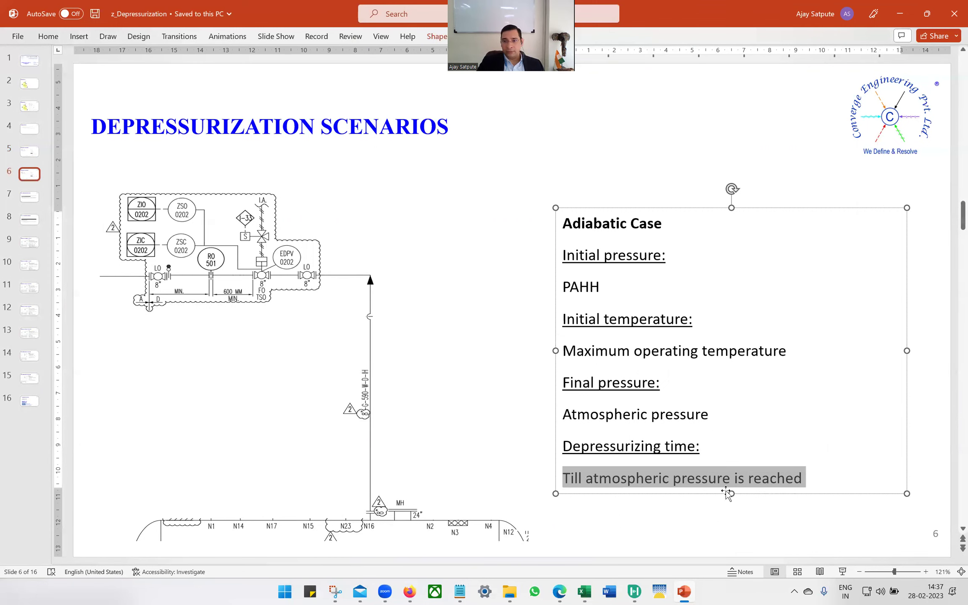
{"action": "left_click", "coordinate": [868, 525]}
Show the old API 521 criteria slide and highlight the underlined high rate emergency depressuring rule.
{"action": "scroll", "coordinate": [866, 504], "scroll_direction": "down", "scroll_amount": 1}
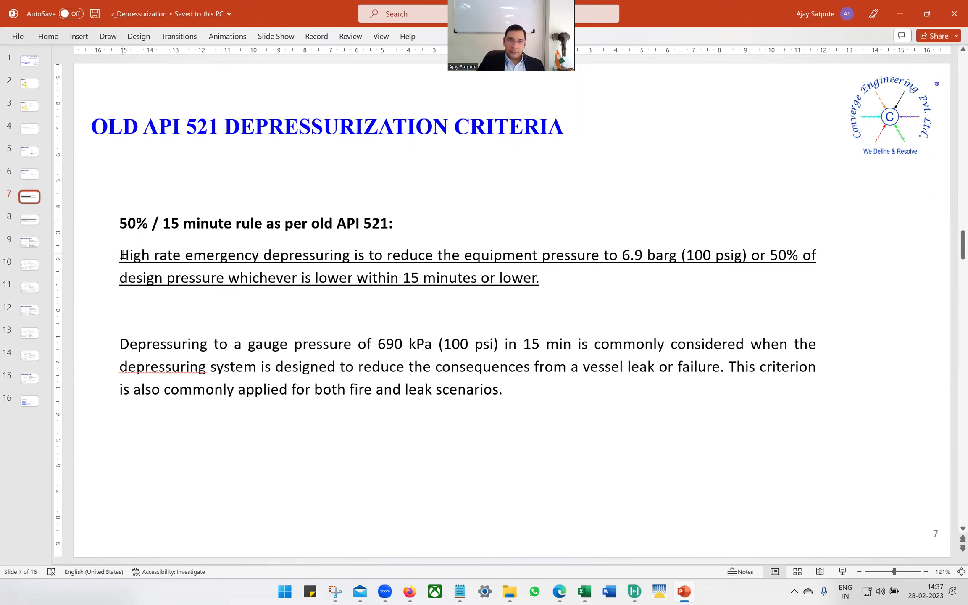
{"action": "left_click_drag", "start_coordinate": [536, 280], "coordinate": [481, 279]}
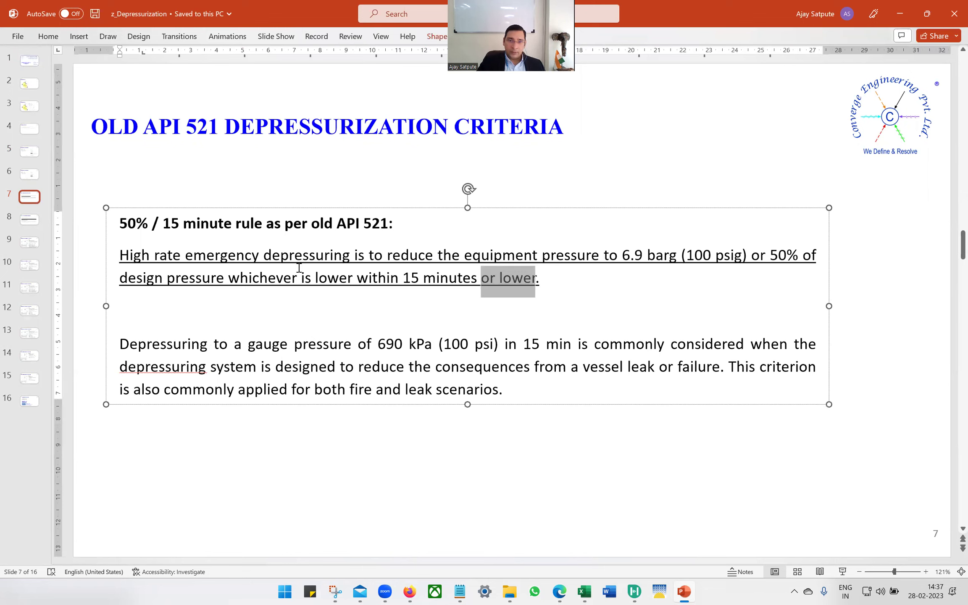
{"action": "left_click_drag", "start_coordinate": [299, 267], "coordinate": [134, 255]}
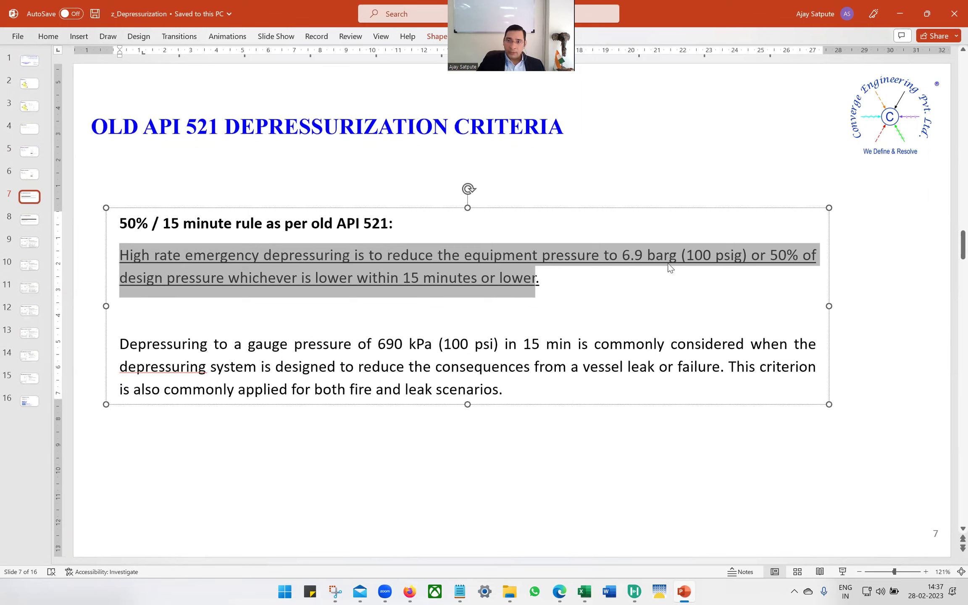
{"action": "left_click", "coordinate": [180, 285]}
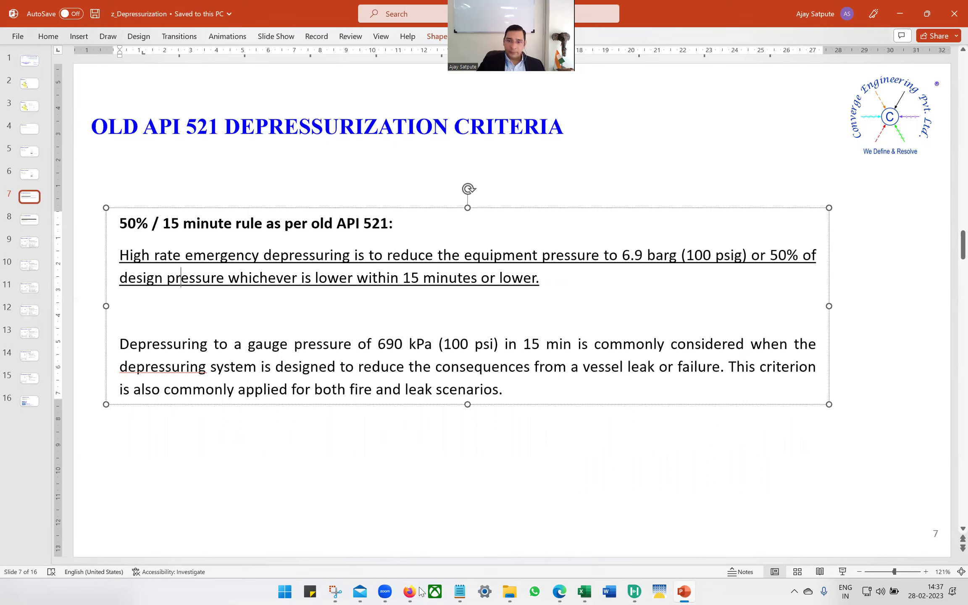
Handwrite the example 24 barg, 12 barg and a circled 6.9 b, circle "15 minutes or lower", and clear the annotations.
{"action": "left_click_drag", "start_coordinate": [636, 462], "coordinate": [676, 474]}
{"action": "left_click_drag", "start_coordinate": [672, 440], "coordinate": [706, 471]}
{"action": "mouse_move", "coordinate": [724, 432]}
{"action": "left_mouse_down"}
{"action": "mouse_move", "coordinate": [751, 462]}
{"action": "mouse_move", "coordinate": [755, 453]}
{"action": "left_mouse_up"}
{"action": "mouse_move", "coordinate": [781, 435]}
{"action": "left_mouse_down"}
{"action": "mouse_move", "coordinate": [774, 439]}
{"action": "mouse_move", "coordinate": [820, 416]}
{"action": "mouse_move", "coordinate": [834, 445]}
{"action": "left_mouse_up"}
{"action": "mouse_move", "coordinate": [732, 500]}
{"action": "left_mouse_down"}
{"action": "mouse_move", "coordinate": [738, 523]}
{"action": "mouse_move", "coordinate": [822, 447]}
{"action": "left_mouse_up"}
{"action": "mouse_move", "coordinate": [848, 382]}
{"action": "left_mouse_down"}
{"action": "mouse_move", "coordinate": [867, 441]}
{"action": "mouse_move", "coordinate": [930, 324]}
{"action": "mouse_move", "coordinate": [903, 305]}
{"action": "mouse_move", "coordinate": [907, 409]}
{"action": "mouse_move", "coordinate": [944, 336]}
{"action": "mouse_move", "coordinate": [925, 300]}
{"action": "left_mouse_up"}
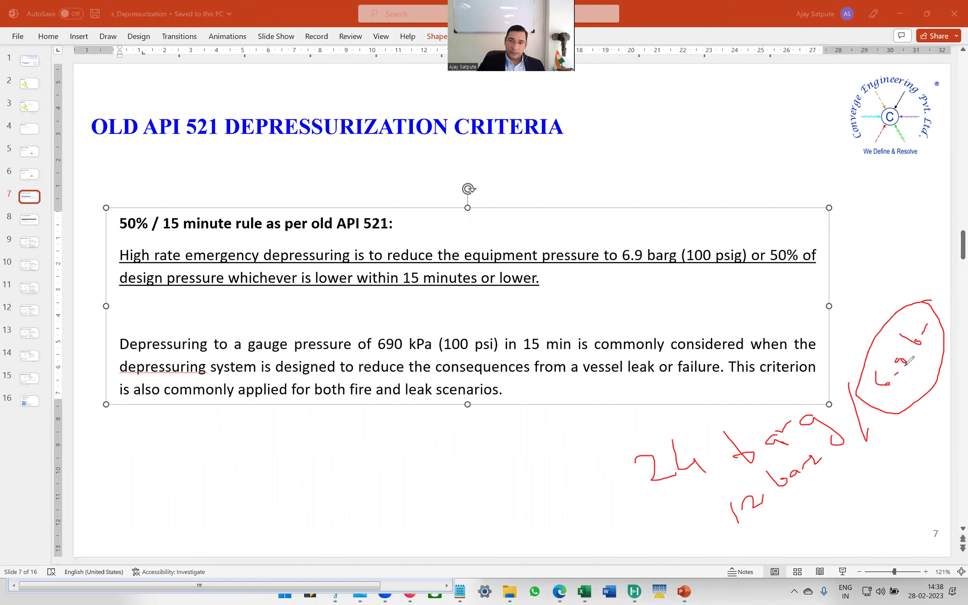
{"action": "mouse_move", "coordinate": [415, 267]}
{"action": "left_mouse_down"}
{"action": "mouse_move", "coordinate": [438, 295]}
{"action": "mouse_move", "coordinate": [557, 291]}
{"action": "mouse_move", "coordinate": [500, 259]}
{"action": "mouse_move", "coordinate": [416, 268]}
{"action": "left_mouse_up"}
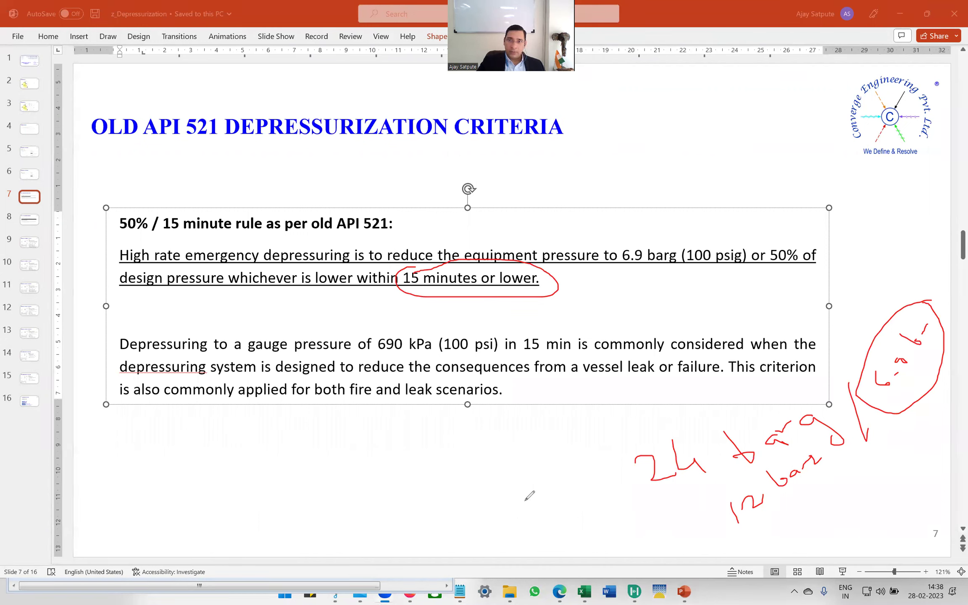
{"action": "key", "text": "Escape"}
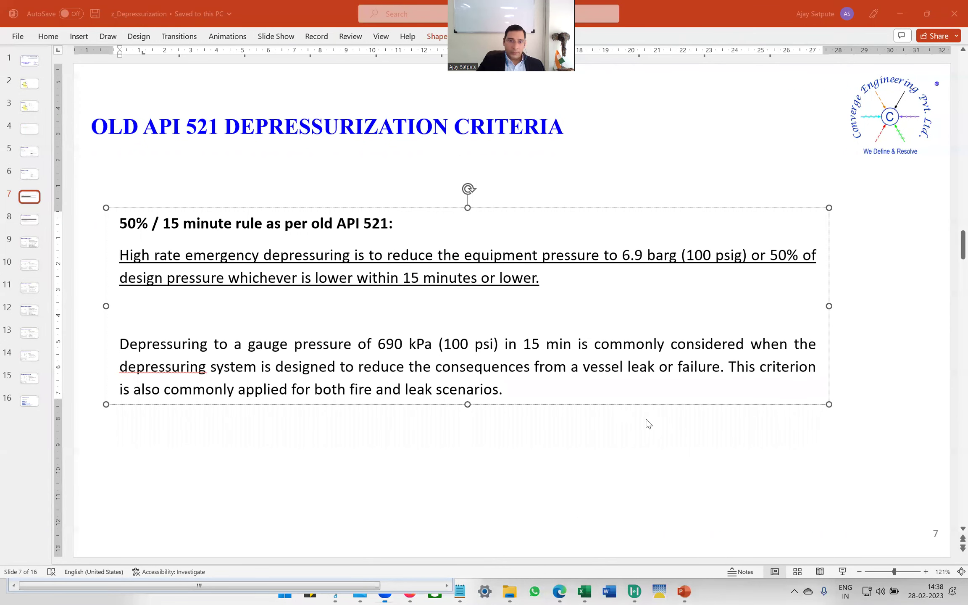
Highlight the 690 kPa depressuring paragraph, its phrase "vessel leak or failure" and the 15 min limit.
{"action": "left_click_drag", "start_coordinate": [120, 344], "coordinate": [584, 461]}
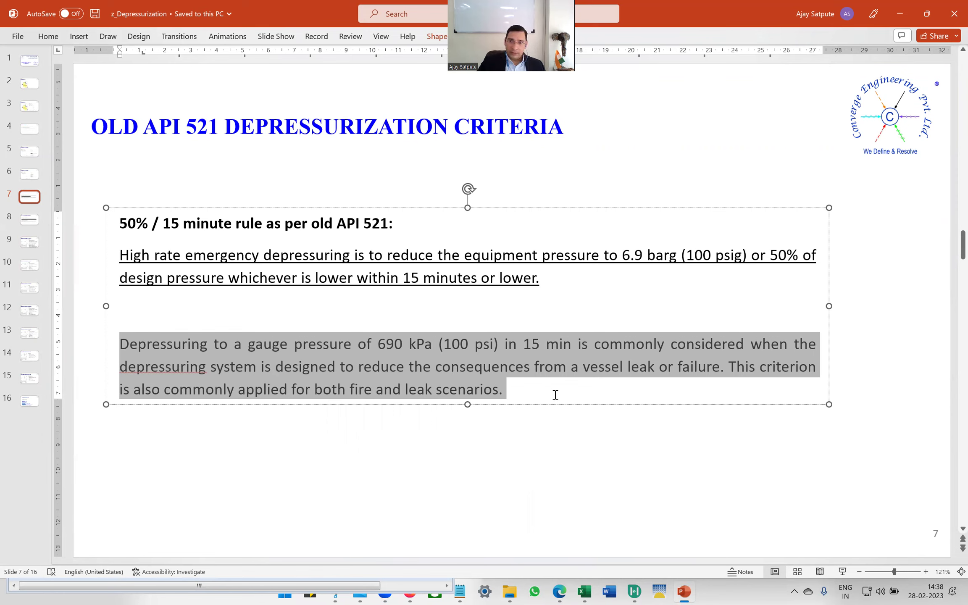
{"action": "left_click", "coordinate": [533, 397]}
{"action": "left_click_drag", "start_coordinate": [584, 369], "coordinate": [719, 368]}
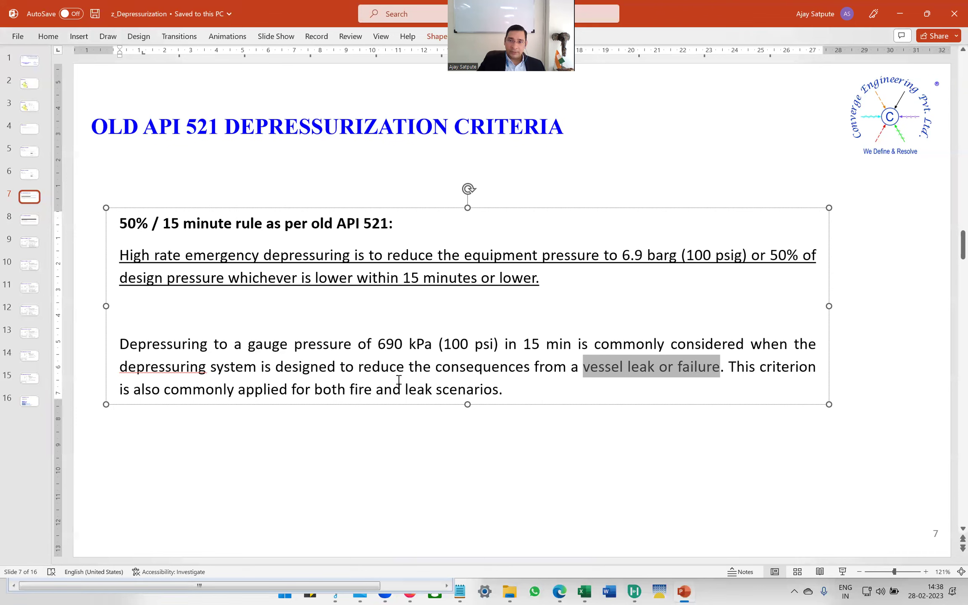
{"action": "left_click_drag", "start_coordinate": [525, 344], "coordinate": [579, 345]}
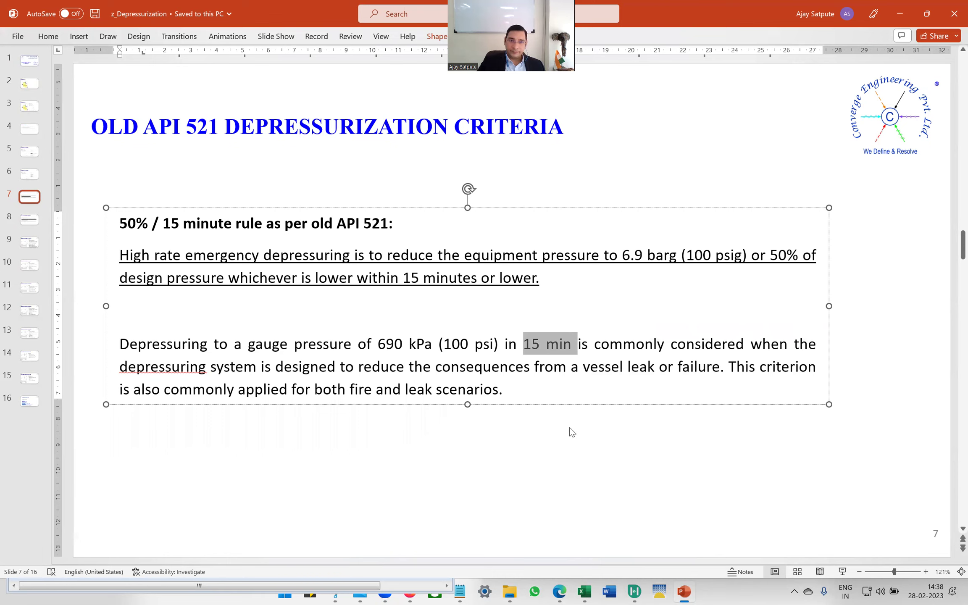
Show the new API 521 criteria slide and highlight the underlined pool fire exposure paragraph.
{"action": "scroll", "coordinate": [572, 433], "scroll_direction": "down", "scroll_amount": 1}
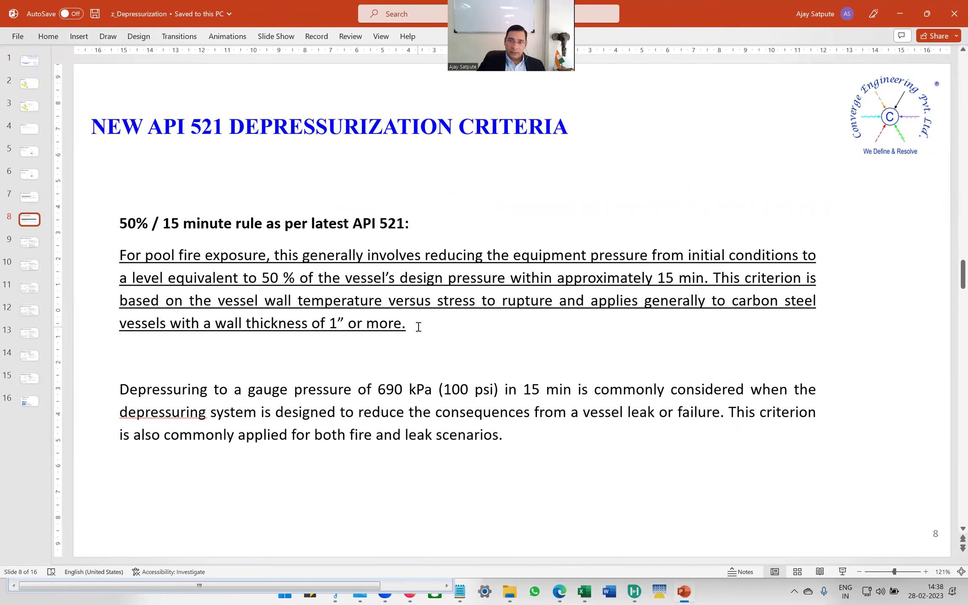
{"action": "left_click_drag", "start_coordinate": [417, 328], "coordinate": [91, 256]}
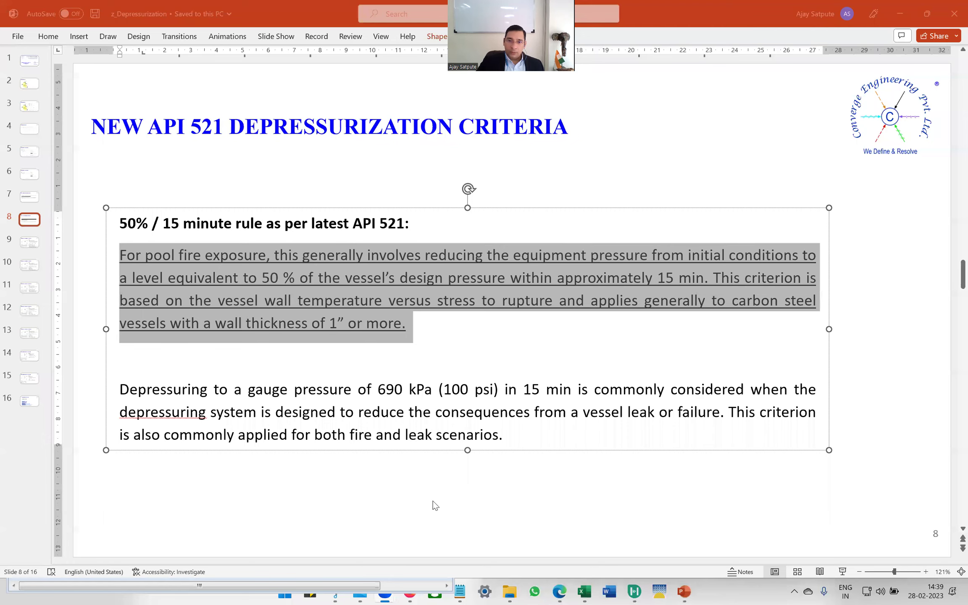
Handwrite the example pressures 24 barg and 12 barg below the text and circle "15 min" in the pool fire paragraph.
{"action": "mouse_move", "coordinate": [619, 488]}
{"action": "left_mouse_down"}
{"action": "mouse_move", "coordinate": [643, 481]}
{"action": "mouse_move", "coordinate": [639, 505]}
{"action": "mouse_move", "coordinate": [697, 489]}
{"action": "left_mouse_up"}
{"action": "left_click", "coordinate": [674, 464]}
{"action": "mouse_move", "coordinate": [698, 447]}
{"action": "left_mouse_down"}
{"action": "mouse_move", "coordinate": [710, 477]}
{"action": "mouse_move", "coordinate": [717, 459]}
{"action": "left_mouse_up"}
{"action": "mouse_move", "coordinate": [744, 452]}
{"action": "left_mouse_down"}
{"action": "mouse_move", "coordinate": [739, 463]}
{"action": "mouse_move", "coordinate": [794, 458]}
{"action": "mouse_move", "coordinate": [787, 464]}
{"action": "left_mouse_up"}
{"action": "left_click", "coordinate": [750, 453]}
{"action": "mouse_move", "coordinate": [744, 509]}
{"action": "left_mouse_down"}
{"action": "mouse_move", "coordinate": [752, 520]}
{"action": "mouse_move", "coordinate": [805, 456]}
{"action": "mouse_move", "coordinate": [826, 485]}
{"action": "left_mouse_up"}
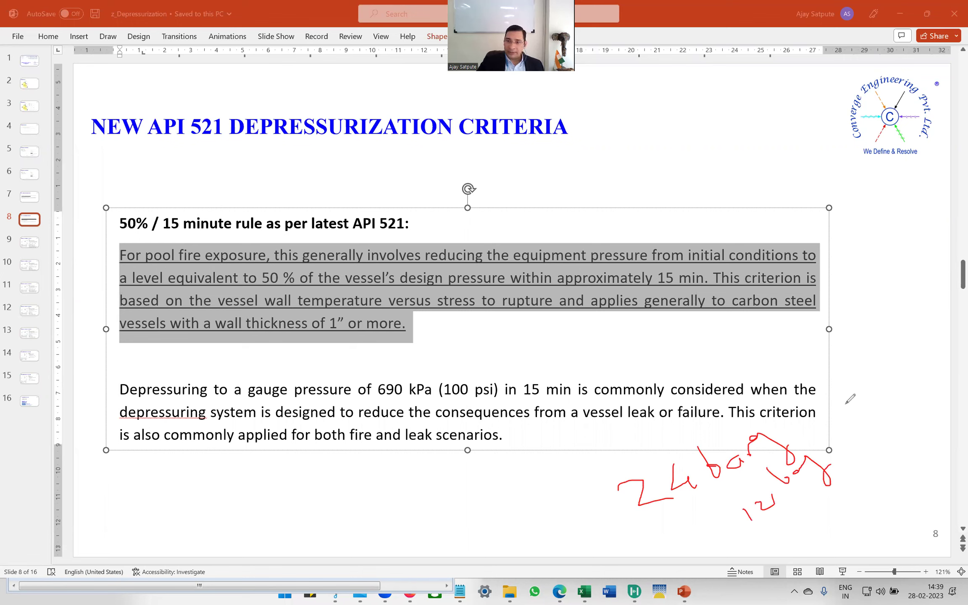
{"action": "mouse_move", "coordinate": [701, 265]}
{"action": "left_mouse_down"}
{"action": "mouse_move", "coordinate": [650, 272]}
{"action": "mouse_move", "coordinate": [716, 272]}
{"action": "left_mouse_up"}
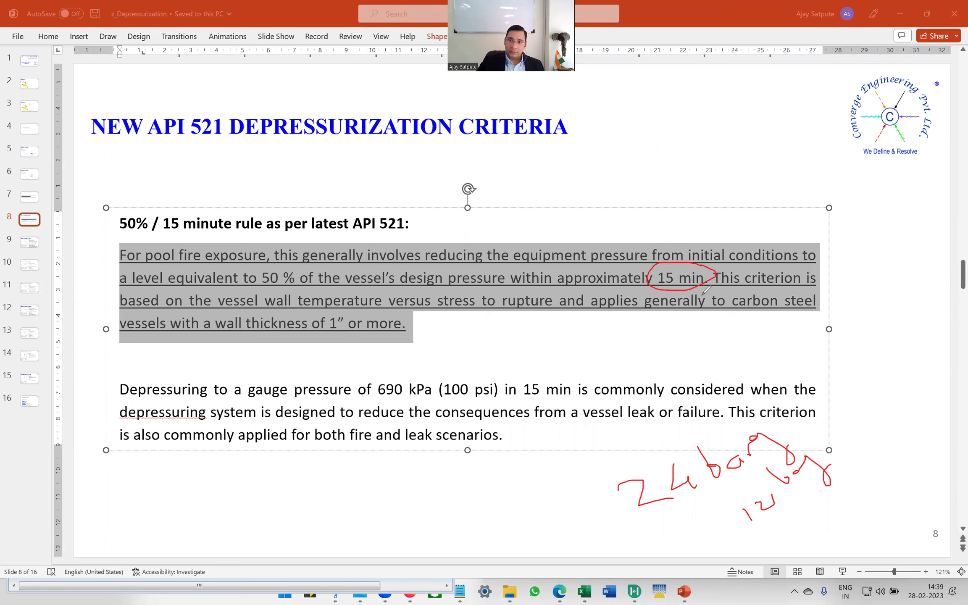
Handwrite 6.9 barg beside the pool fire paragraph, clear all annotations from the slide and leave the drawing mode.
{"action": "mouse_move", "coordinate": [827, 309]}
{"action": "left_mouse_down"}
{"action": "mouse_move", "coordinate": [821, 323]}
{"action": "mouse_move", "coordinate": [842, 333]}
{"action": "left_mouse_up"}
{"action": "left_click", "coordinate": [852, 319]}
{"action": "left_click_drag", "start_coordinate": [851, 297], "coordinate": [874, 299]}
{"action": "mouse_move", "coordinate": [868, 259]}
{"action": "left_mouse_down"}
{"action": "mouse_move", "coordinate": [883, 266]}
{"action": "mouse_move", "coordinate": [920, 242]}
{"action": "mouse_move", "coordinate": [923, 254]}
{"action": "left_mouse_up"}
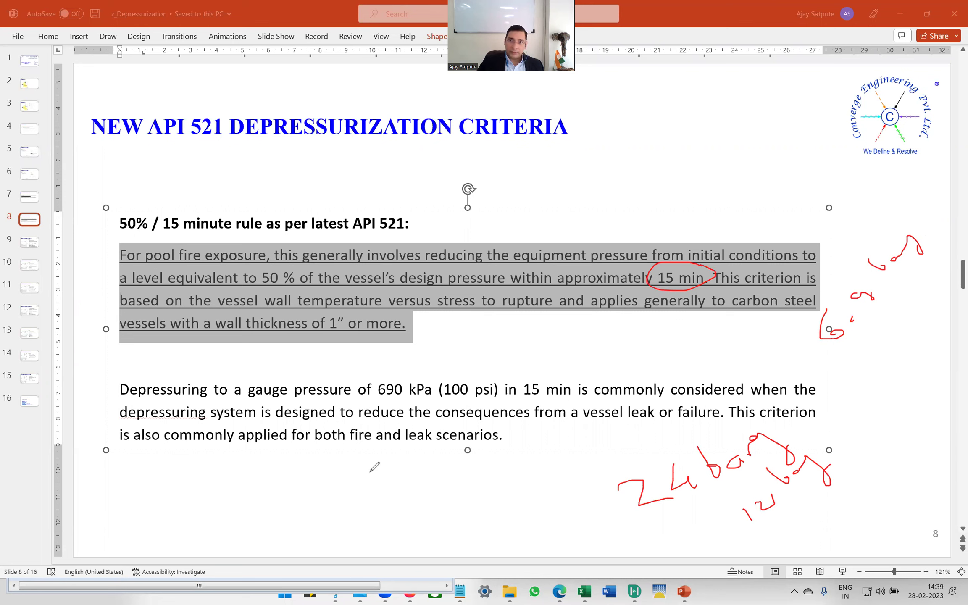
{"action": "key", "text": "e"}
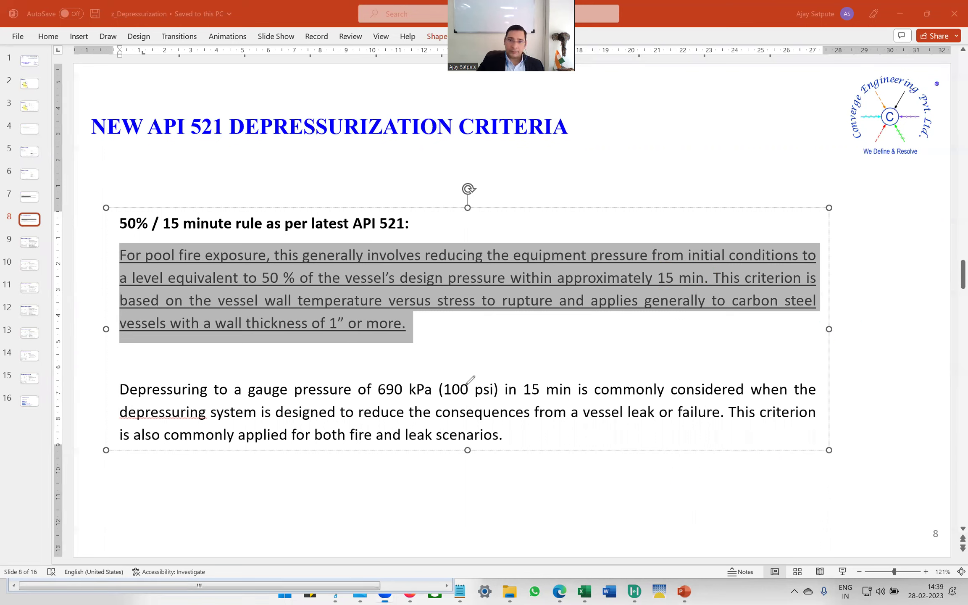
{"action": "key", "text": "Escape"}
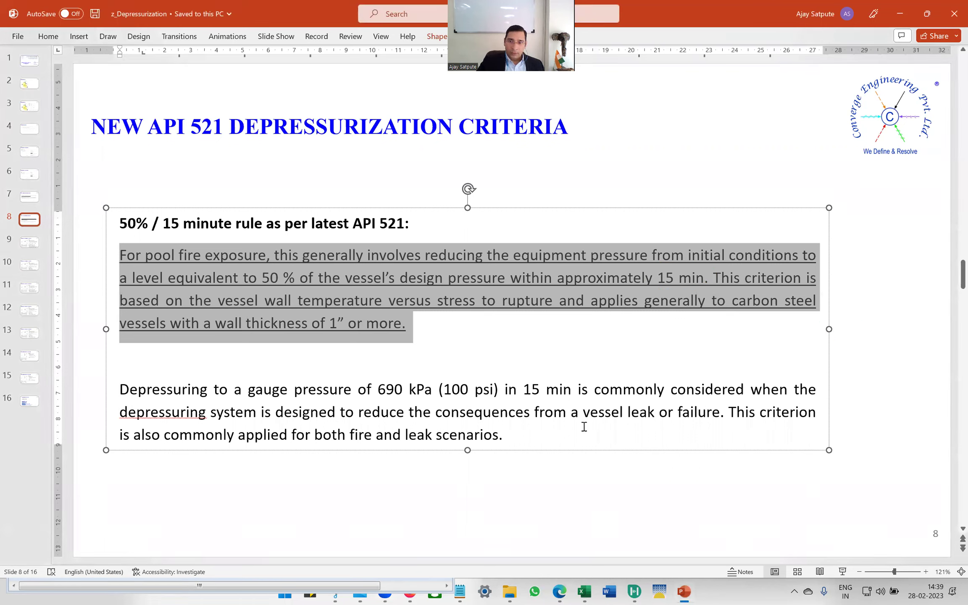
Highlight "a vessel leak or failure" in the second paragraph of the new API 521 criteria.
{"action": "left_click_drag", "start_coordinate": [580, 412], "coordinate": [694, 411]}
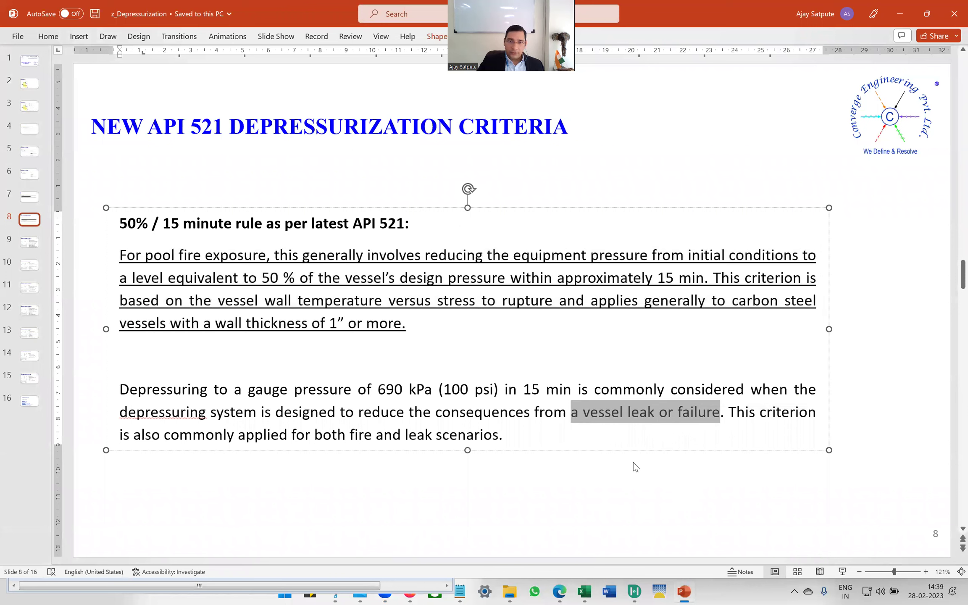
Highlight the 690 kPa (100 psi) in 15 min criterion, and on the following fire scenario slide highlight the old API 521 depressurization criterion.
{"action": "left_click_drag", "start_coordinate": [377, 389], "coordinate": [641, 390]}
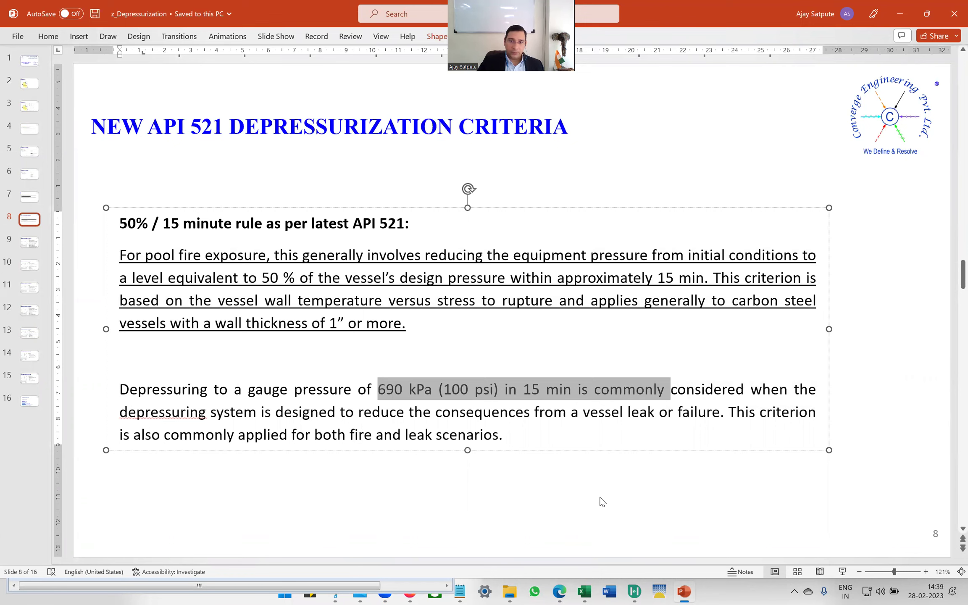
{"action": "scroll", "coordinate": [602, 501], "scroll_direction": "down", "scroll_amount": 1}
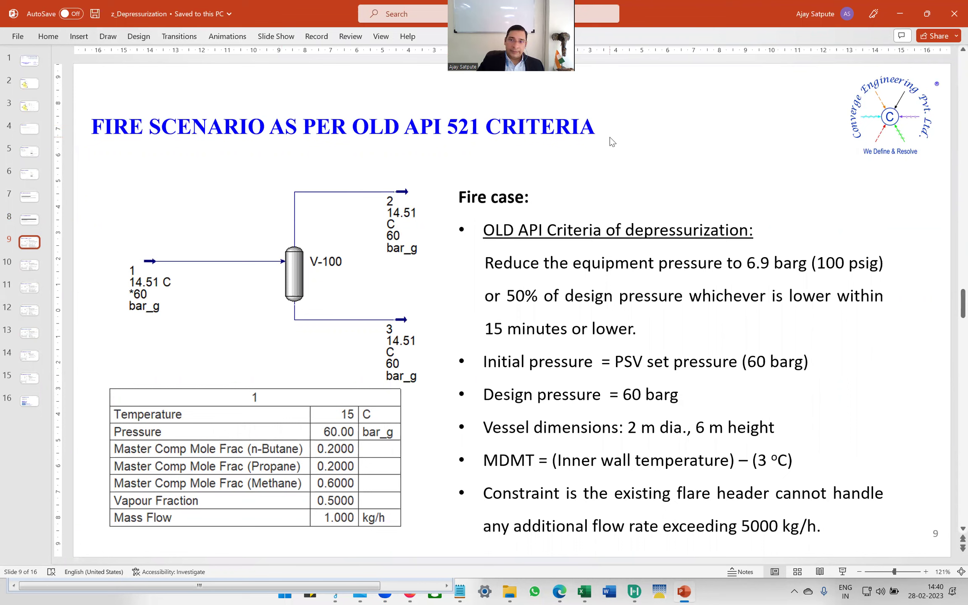
{"action": "left_click_drag", "start_coordinate": [641, 329], "coordinate": [484, 264]}
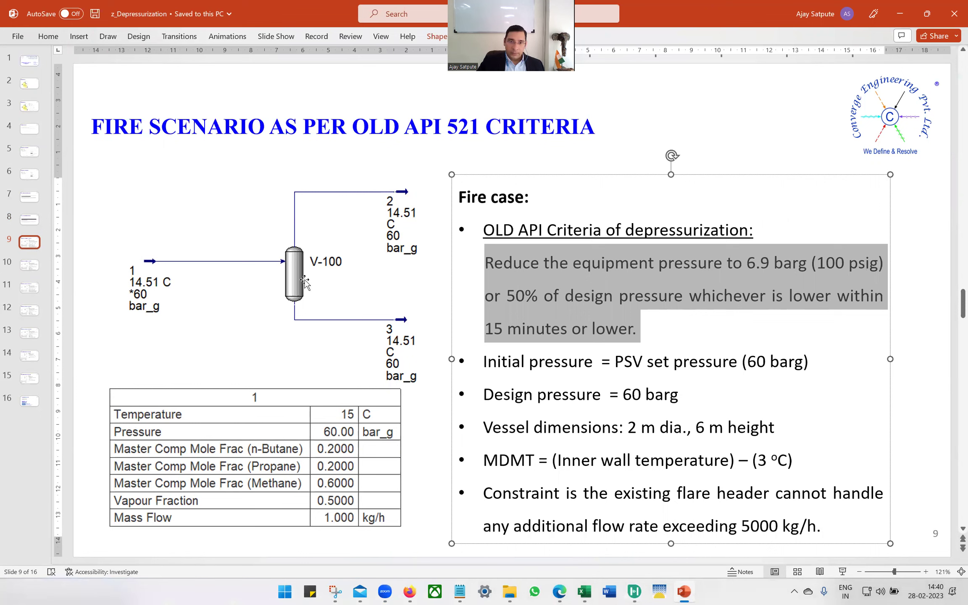
{"action": "left_click", "coordinate": [305, 282]}
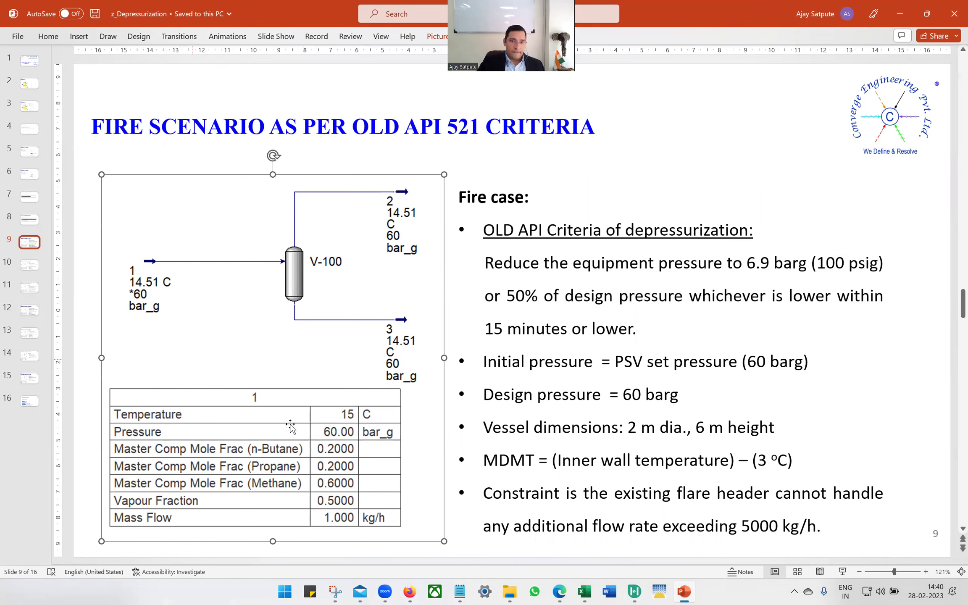
Switch to the Aspen HYSYS case 1_Fire case_Old API_6.9 barg and close the BLOWDOWN Analysis-1 window covering its flowsheet.
{"action": "left_click", "coordinate": [635, 590]}
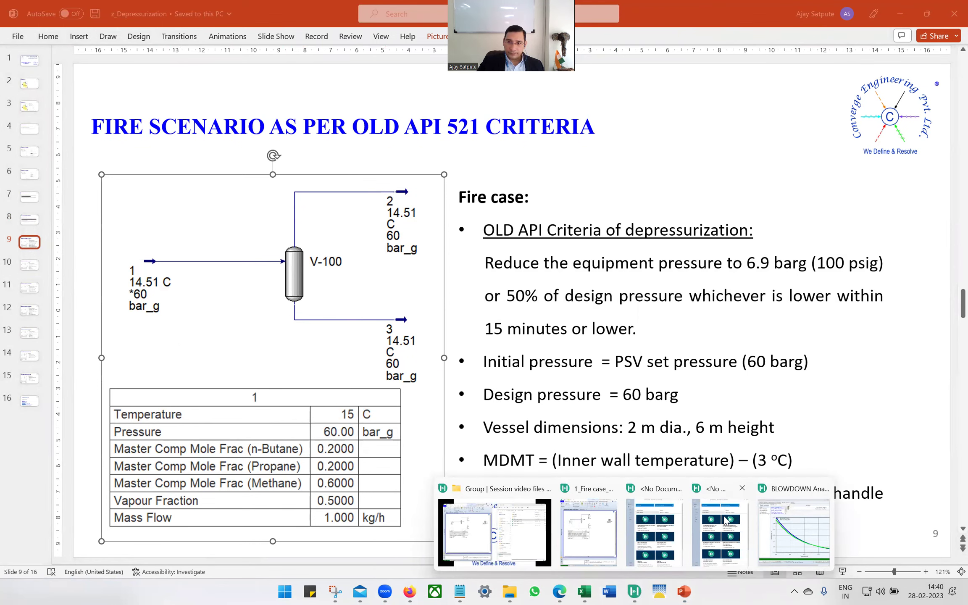
{"action": "left_click", "coordinate": [593, 530]}
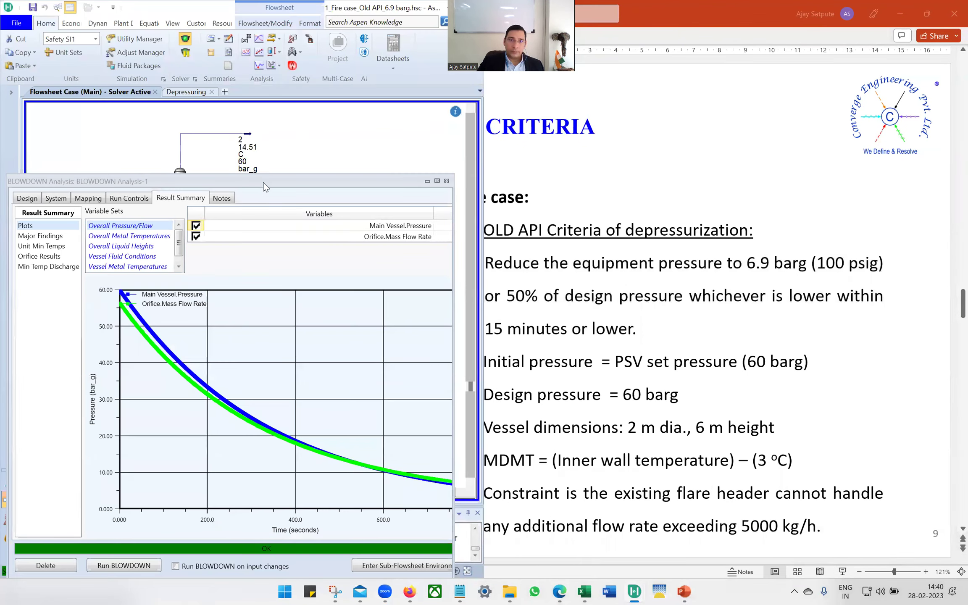
{"action": "left_click_drag", "start_coordinate": [350, 184], "coordinate": [829, 11]}
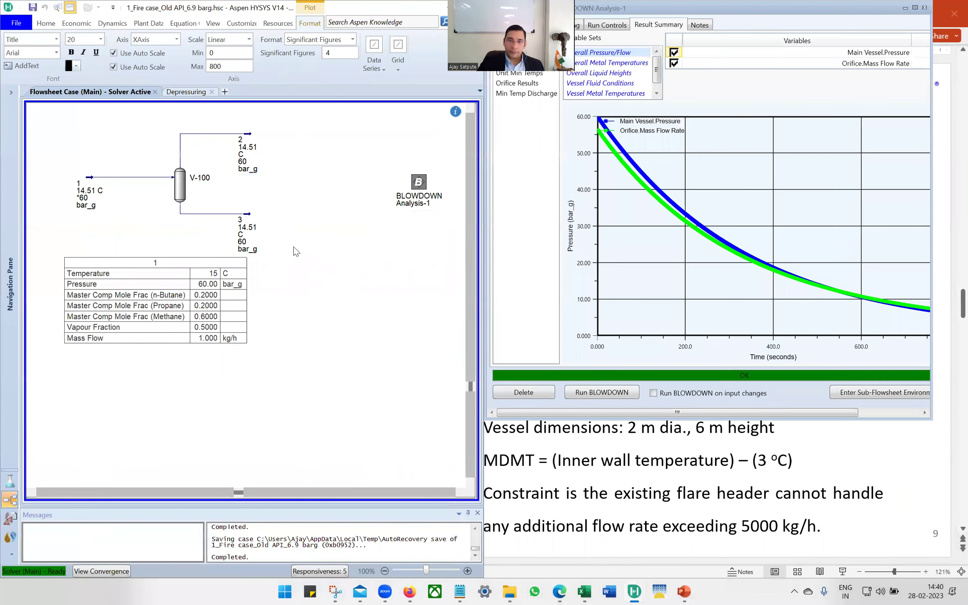
{"action": "left_click", "coordinate": [937, 9]}
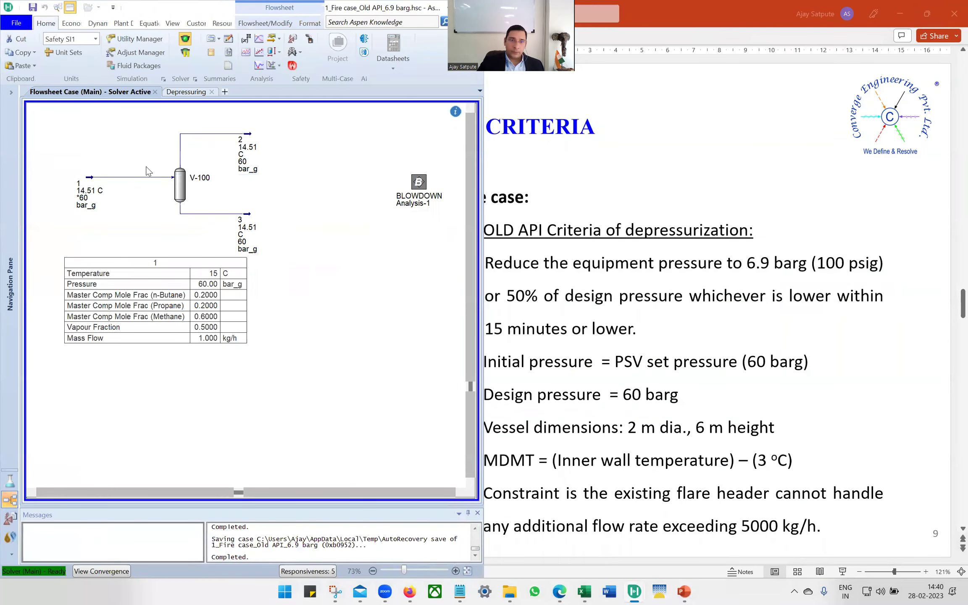
Arrange the HYSYS window beside the slide with an enlarged flowsheet and close the Messages pane.
{"action": "left_click", "coordinate": [255, 21]}
{"action": "left_click", "coordinate": [198, 65]}
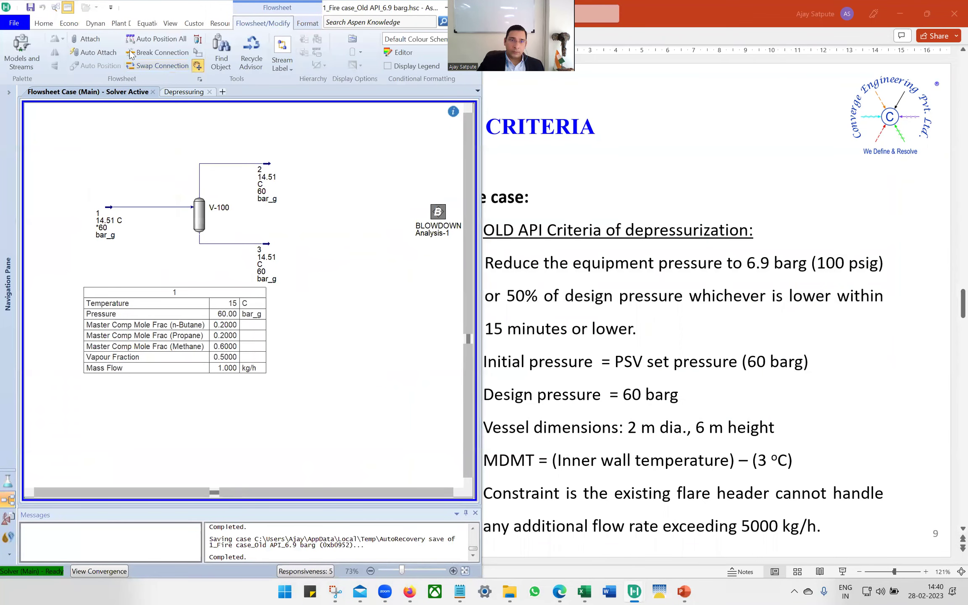
{"action": "key", "text": "super+Left"}
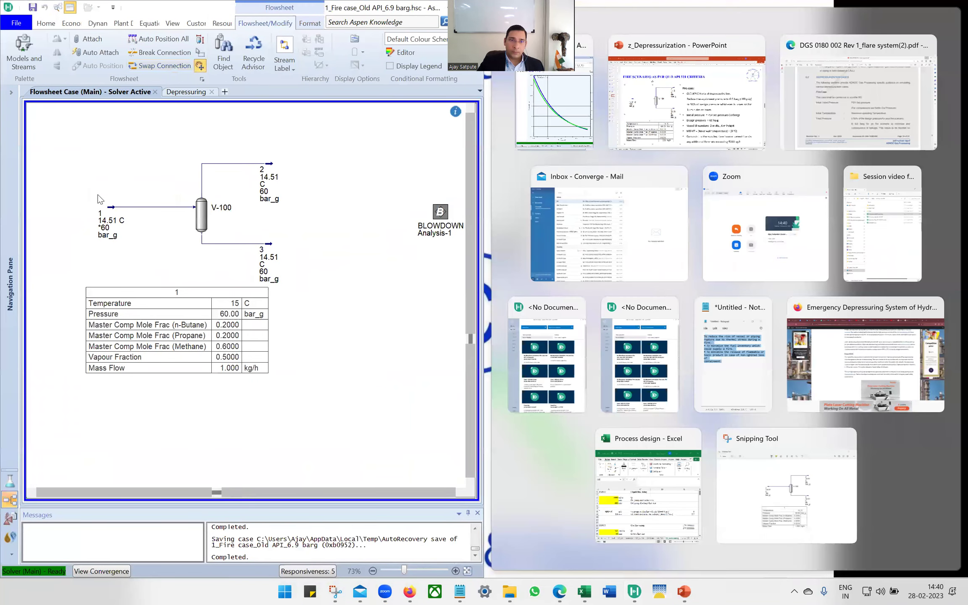
{"action": "left_click", "coordinate": [96, 199]}
{"action": "scroll", "coordinate": [95, 198], "scroll_direction": "up", "scroll_amount": 3}
{"action": "scroll", "coordinate": [168, 236], "scroll_direction": "down", "scroll_amount": 2}
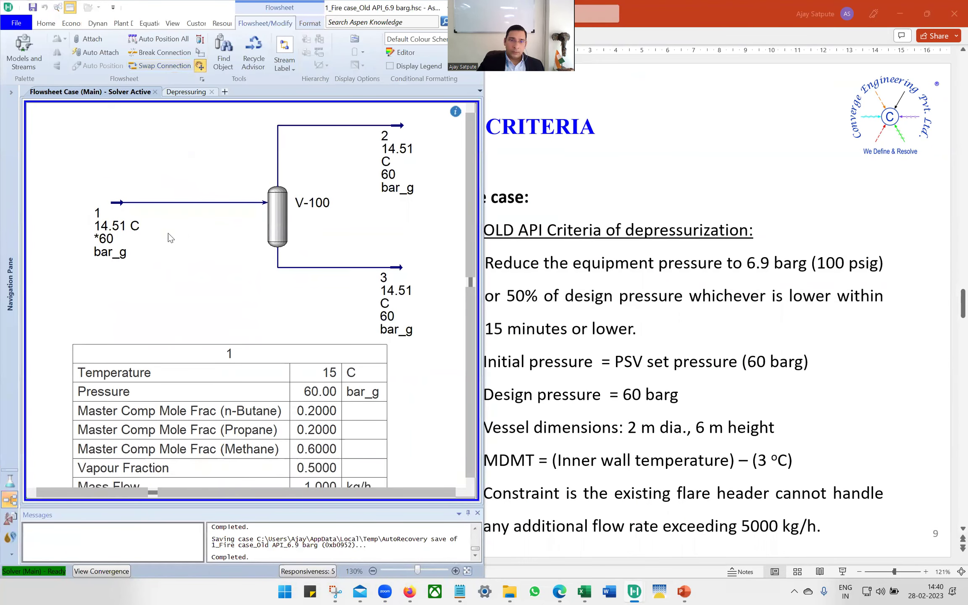
{"action": "left_click", "coordinate": [477, 513]}
Open material stream 1 and examine the propane, n-butane and methane mole fractions in its composition.
{"action": "left_click", "coordinate": [118, 248]}
{"action": "double_click", "coordinate": [118, 248]}
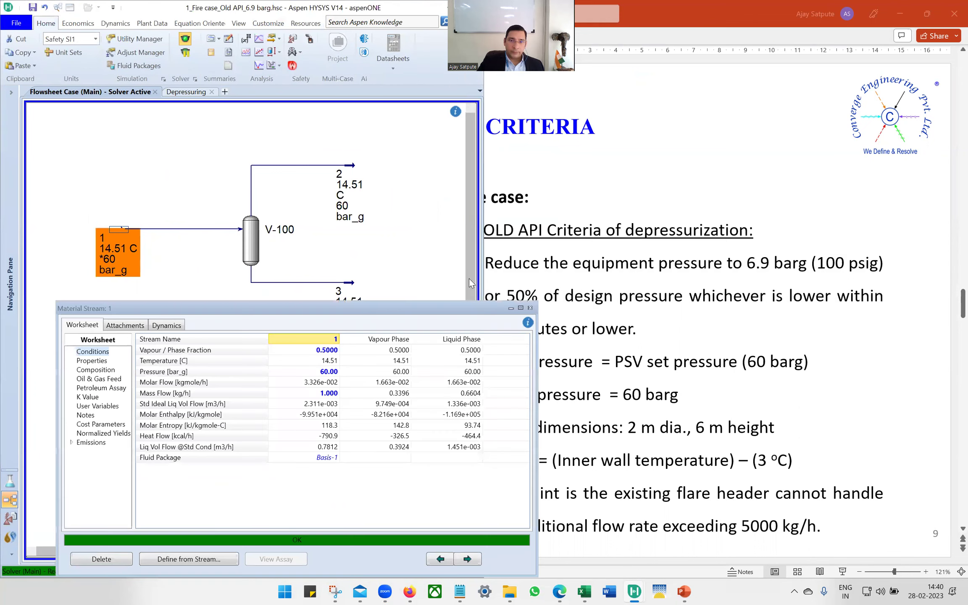
{"action": "left_click_drag", "start_coordinate": [345, 308], "coordinate": [354, 187]}
{"action": "left_click", "coordinate": [103, 249]}
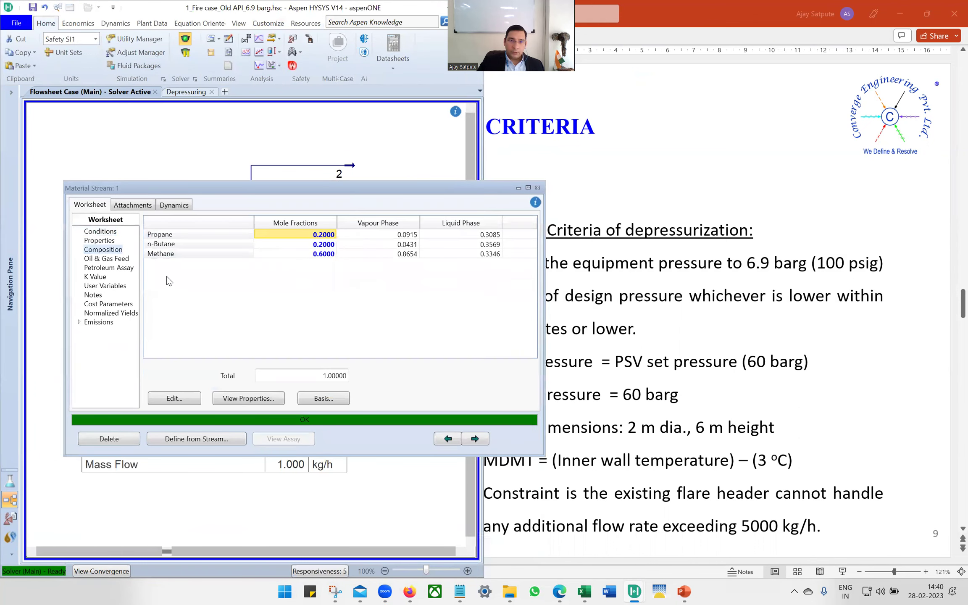
{"action": "left_click", "coordinate": [319, 236]}
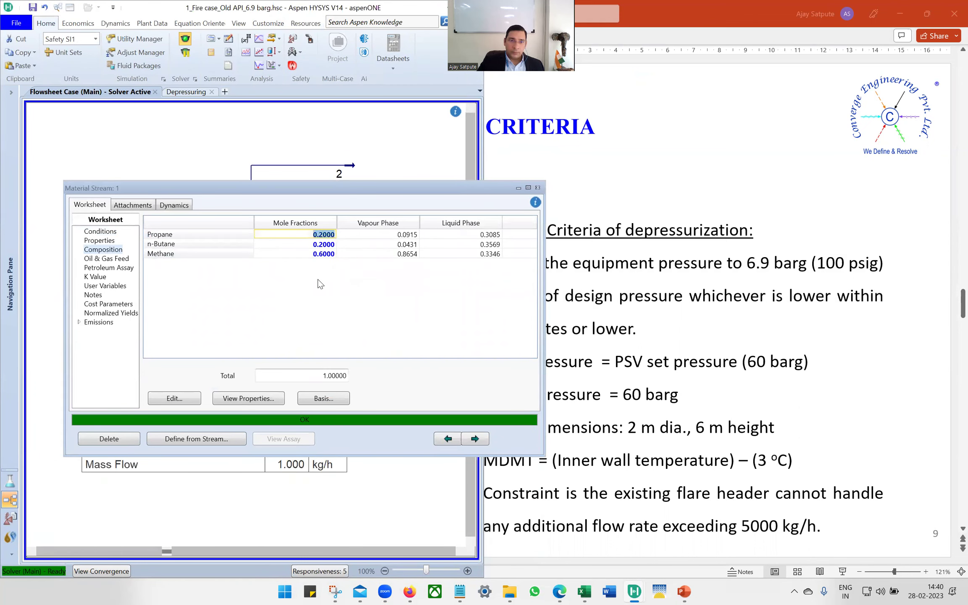
{"action": "key", "text": "Down"}
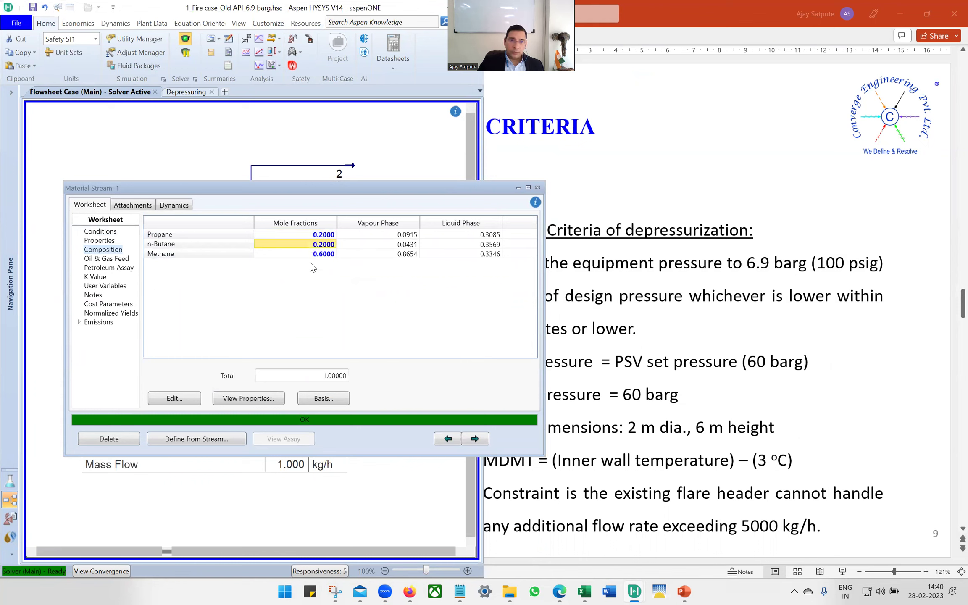
{"action": "left_click", "coordinate": [300, 256]}
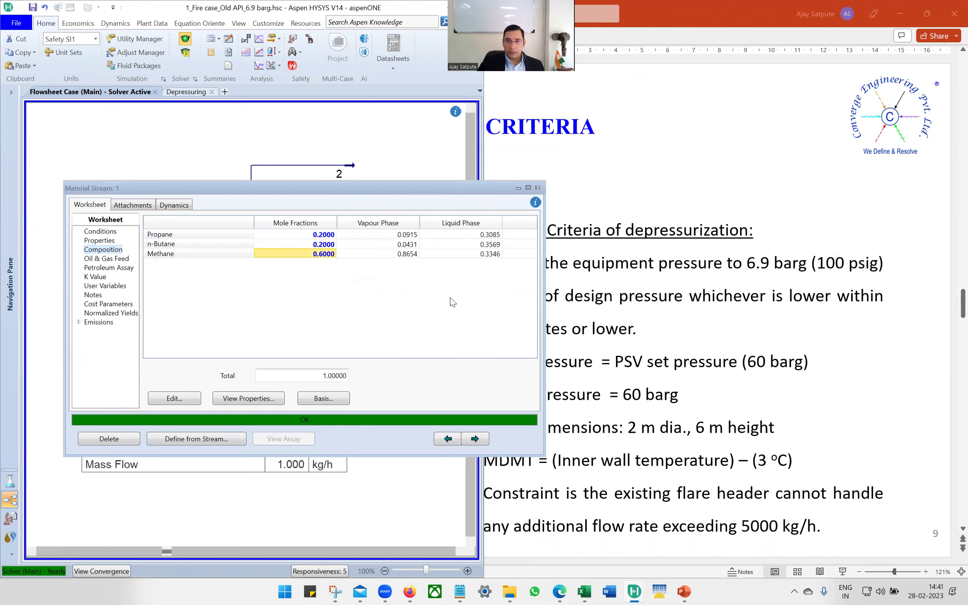
Examine the pressure, mass flow and vapour fraction in stream 1's conditions, then its property table on the flowsheet.
{"action": "left_click", "coordinate": [102, 232]}
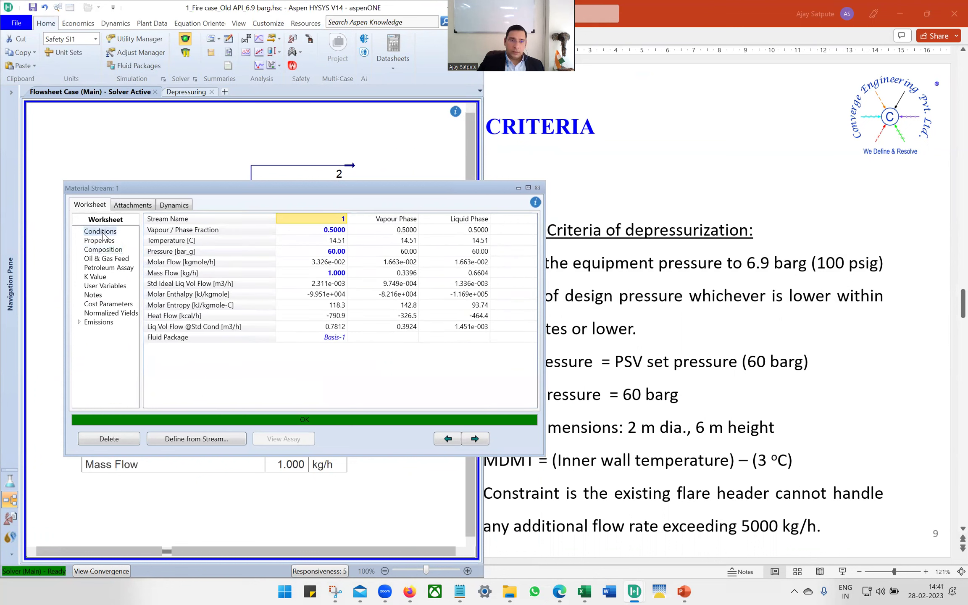
{"action": "left_click", "coordinate": [318, 252]}
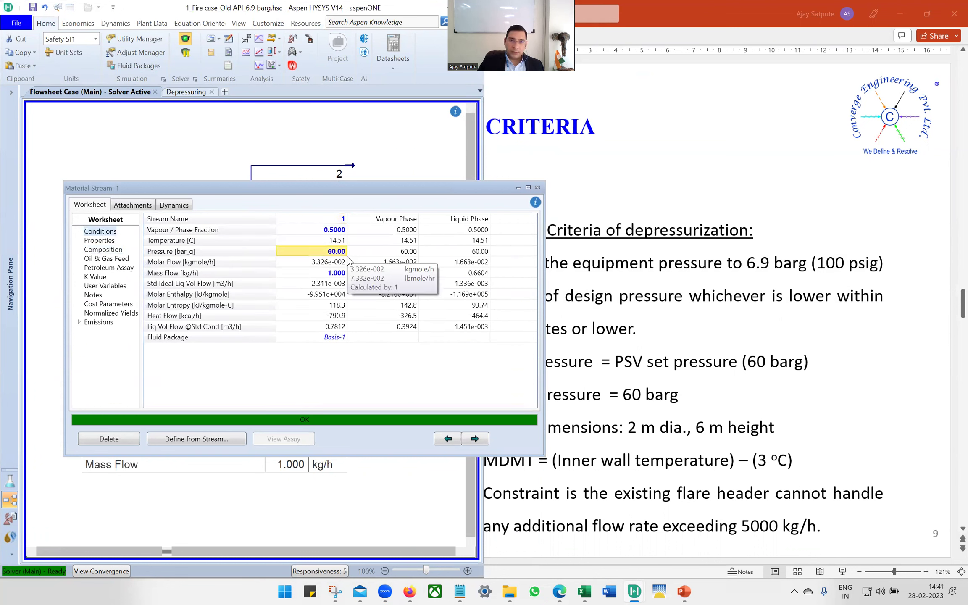
{"action": "left_click", "coordinate": [319, 273]}
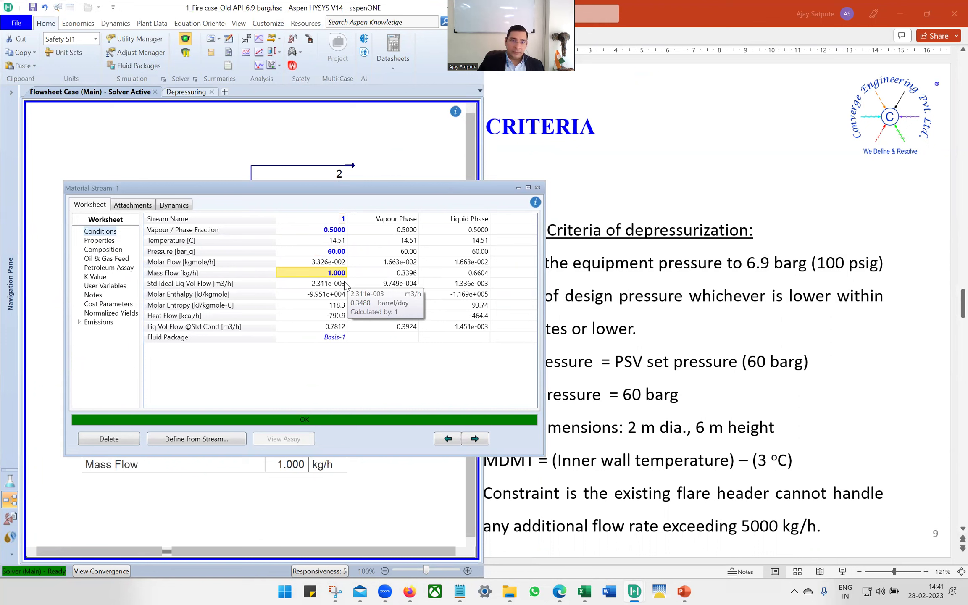
{"action": "left_click", "coordinate": [323, 230]}
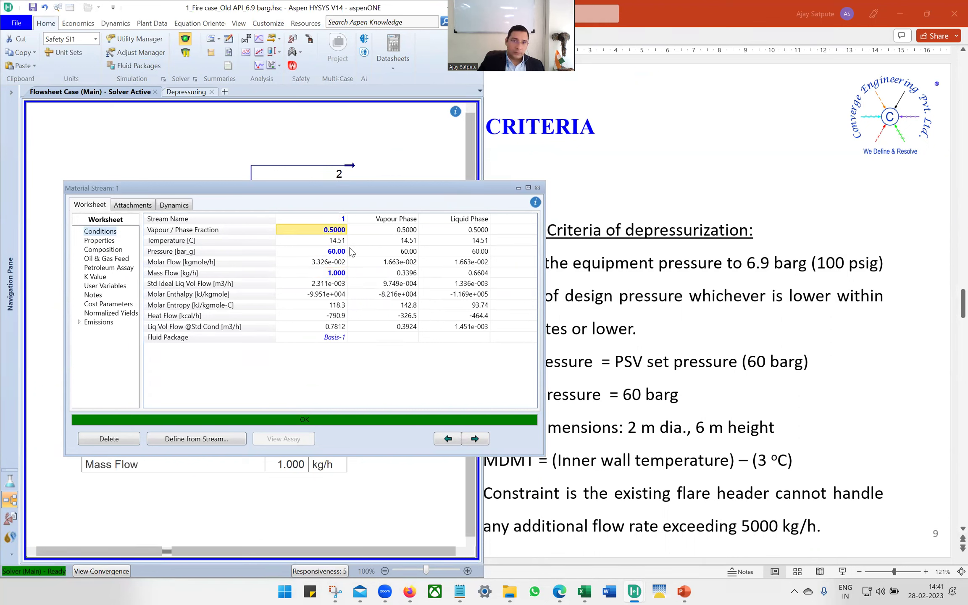
{"action": "left_click", "coordinate": [538, 188]}
{"action": "left_click", "coordinate": [216, 313]}
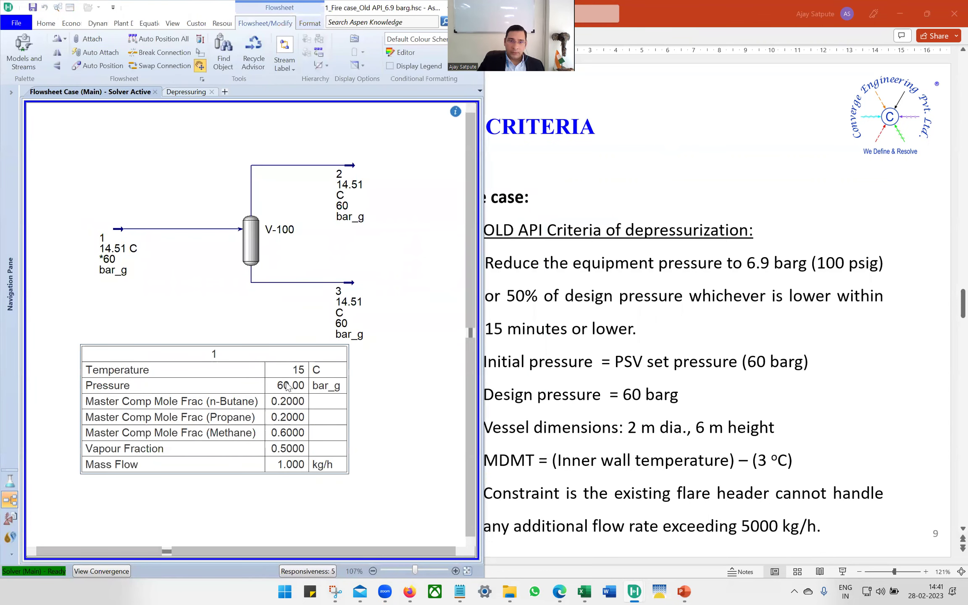
{"action": "left_click", "coordinate": [111, 254]}
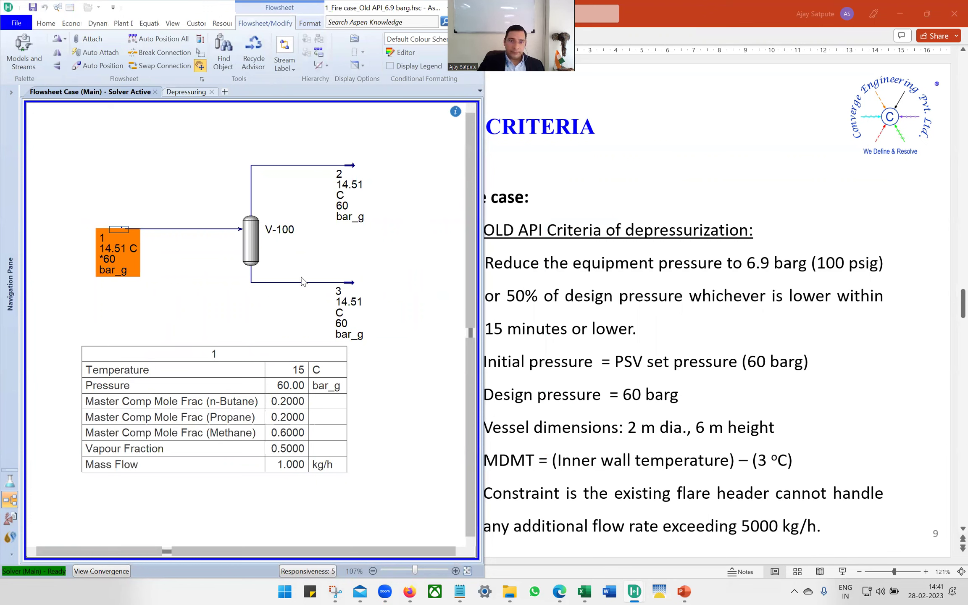
{"action": "left_click", "coordinate": [406, 287]}
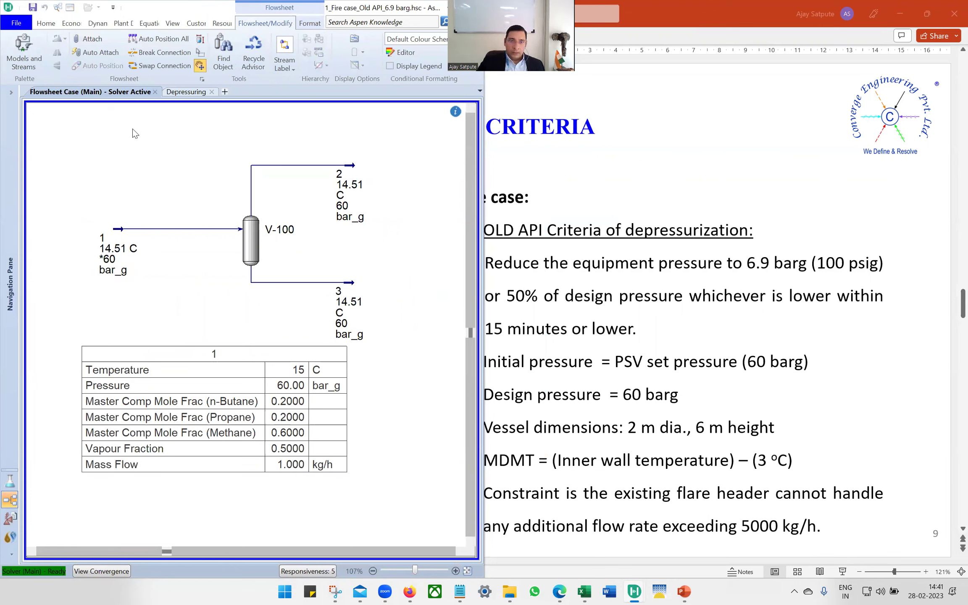
Close the Depressuring view and maximize the HYSYS window to show the full set of safety tools.
{"action": "left_click", "coordinate": [212, 91]}
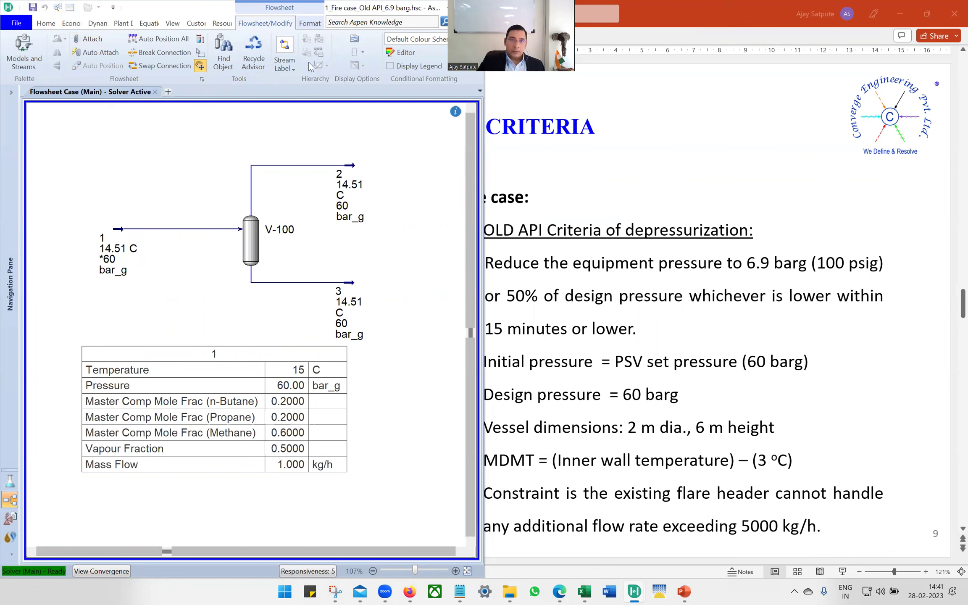
{"action": "left_click", "coordinate": [49, 24]}
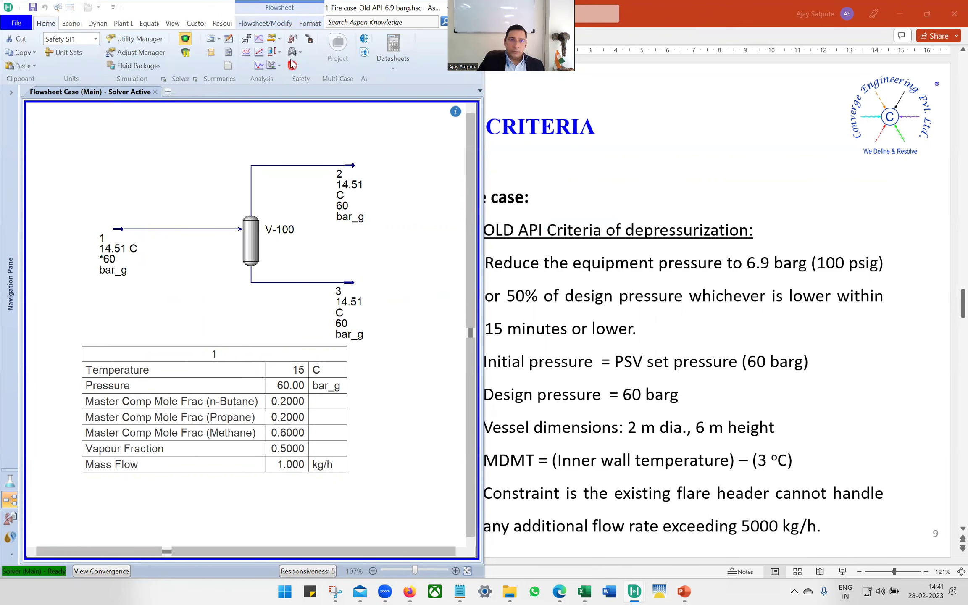
{"action": "left_click", "coordinate": [279, 54]}
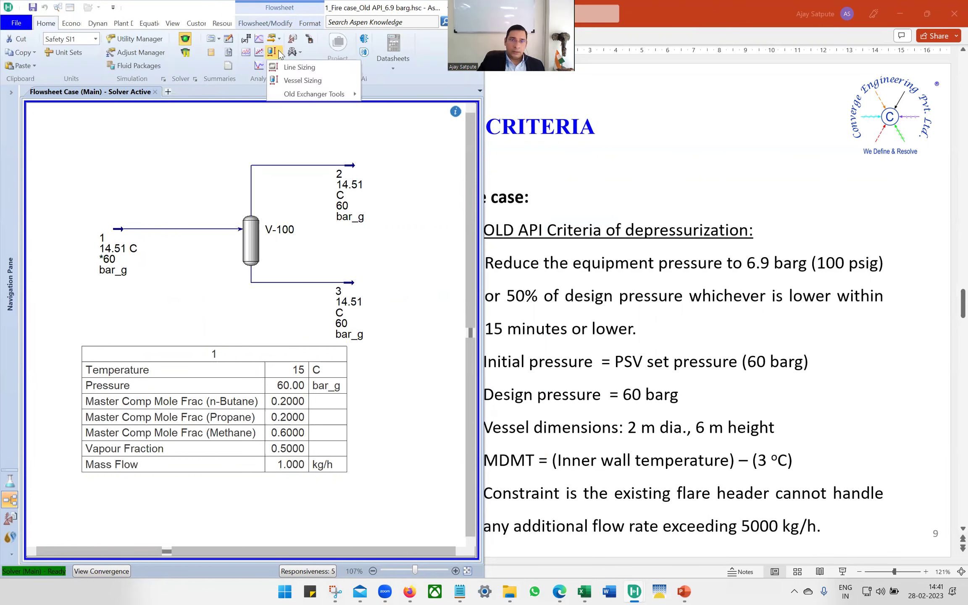
{"action": "left_click", "coordinate": [281, 54]}
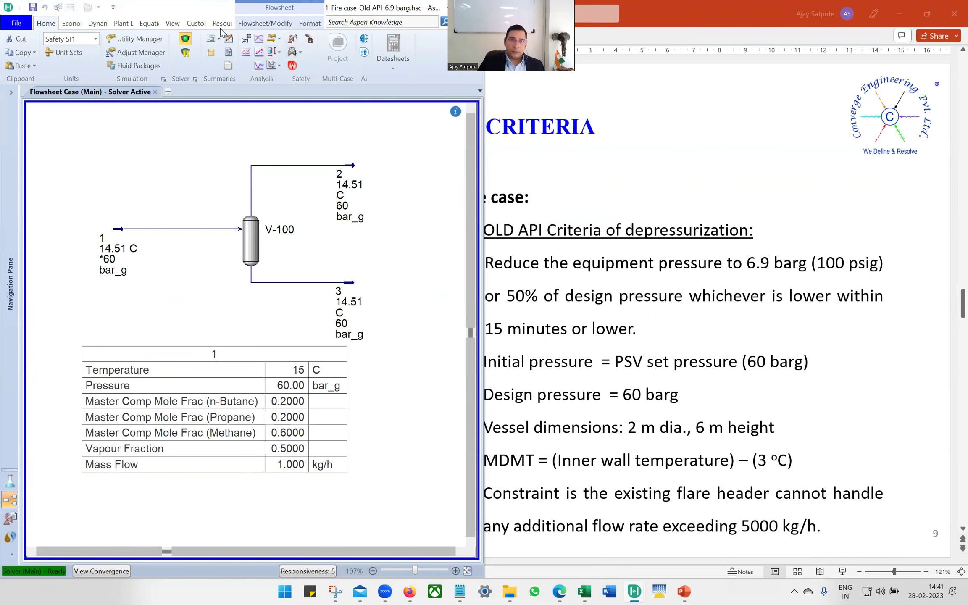
{"action": "double_click", "coordinate": [305, 14]}
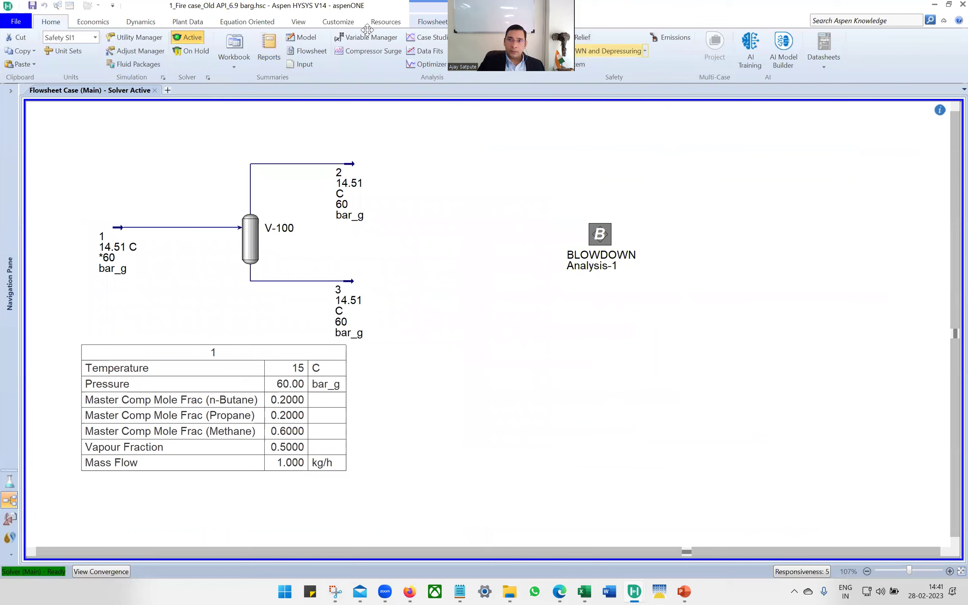
Add a new BLOWDOWN analysis, view its Single Vessel BLOWDOWN (v10.0) template page and return to the main flowsheet.
{"action": "left_click", "coordinate": [644, 50]}
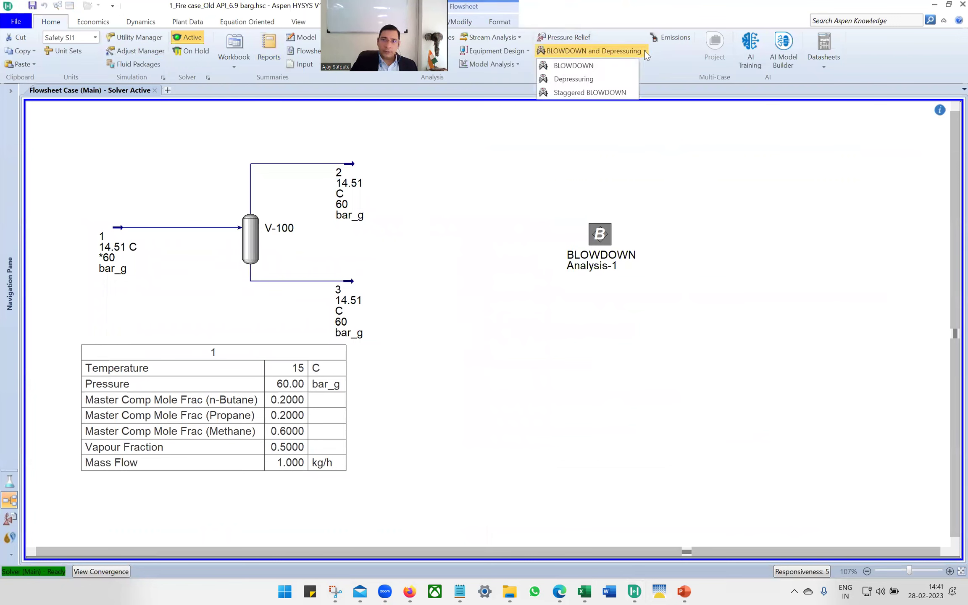
{"action": "left_click", "coordinate": [575, 66]}
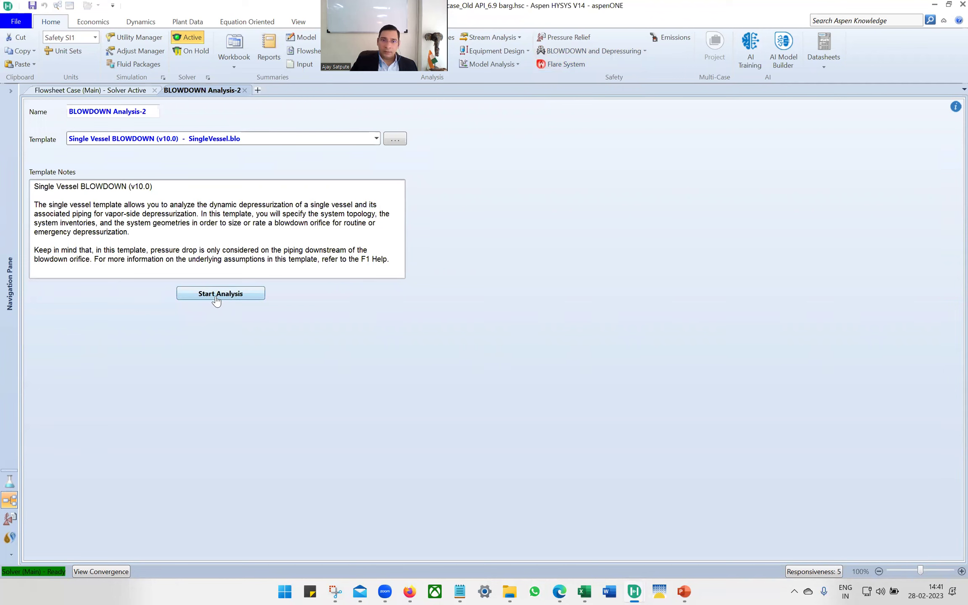
{"action": "left_click", "coordinate": [216, 294]}
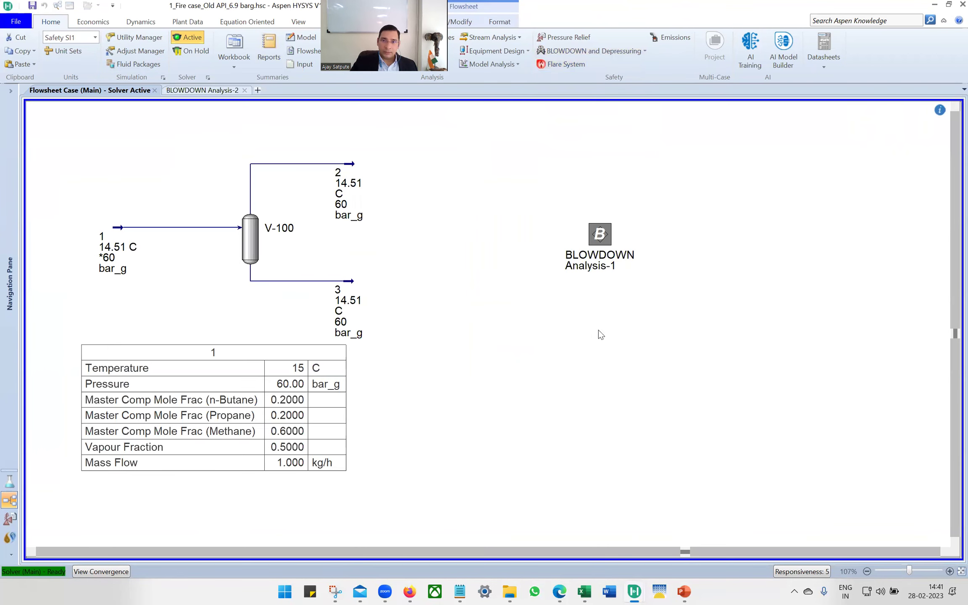
Open the existing BLOWDOWN Analysis-1, show its design settings and widen the window to fit the line segments table.
{"action": "double_click", "coordinate": [599, 252]}
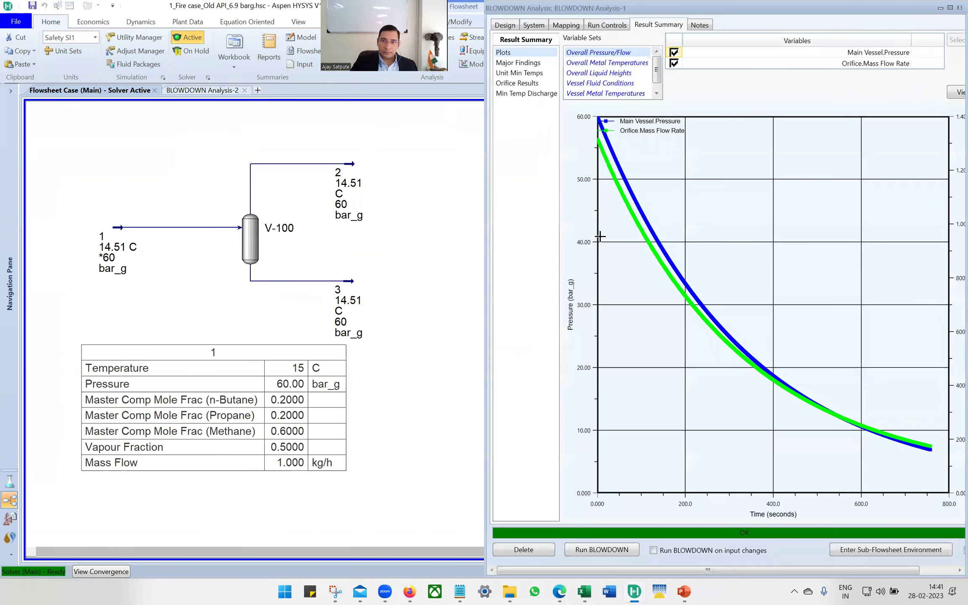
{"action": "left_click", "coordinate": [512, 26]}
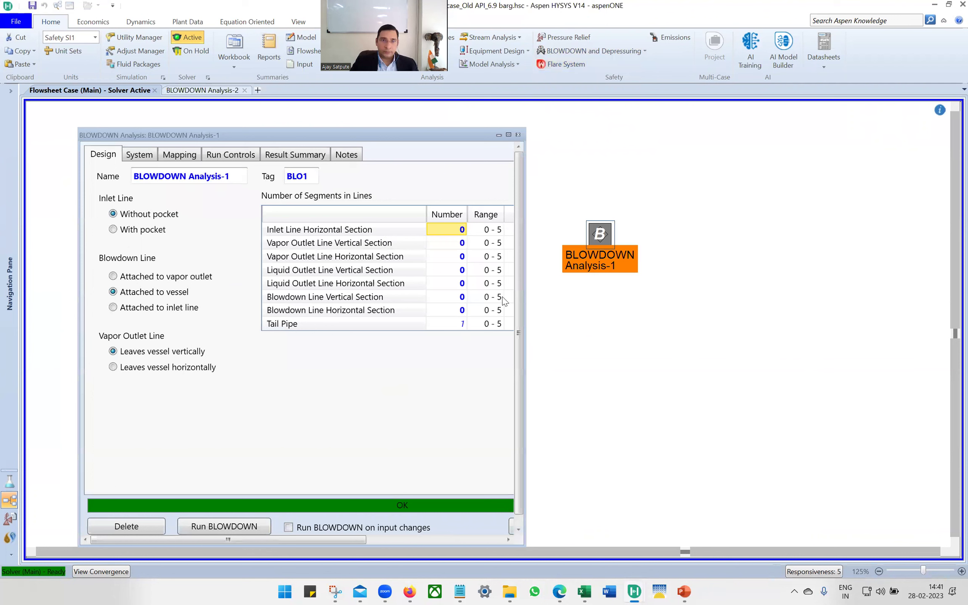
{"action": "left_click", "coordinate": [527, 302]}
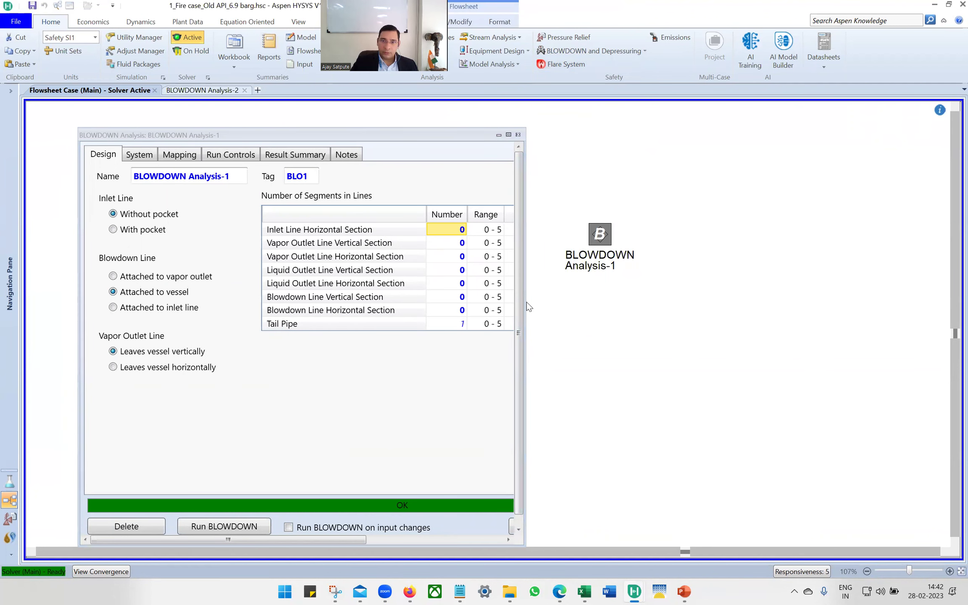
{"action": "left_click_drag", "start_coordinate": [525, 302], "coordinate": [632, 302]}
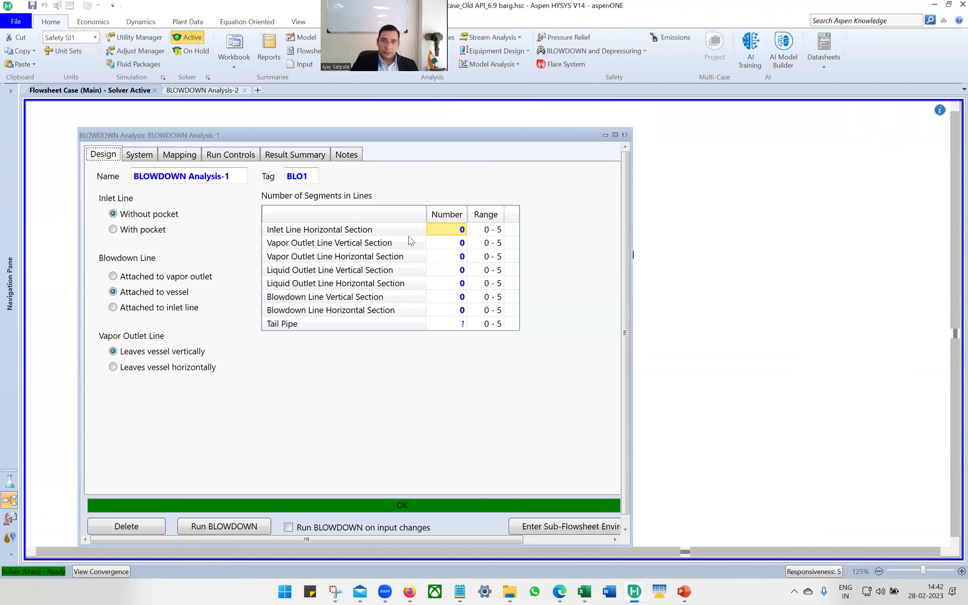
Enter the sub-flowsheet environment of BLOWDOWN Analysis-1 and review the segment numbers from the inlet line to the blowdown line.
{"action": "left_click", "coordinate": [563, 526]}
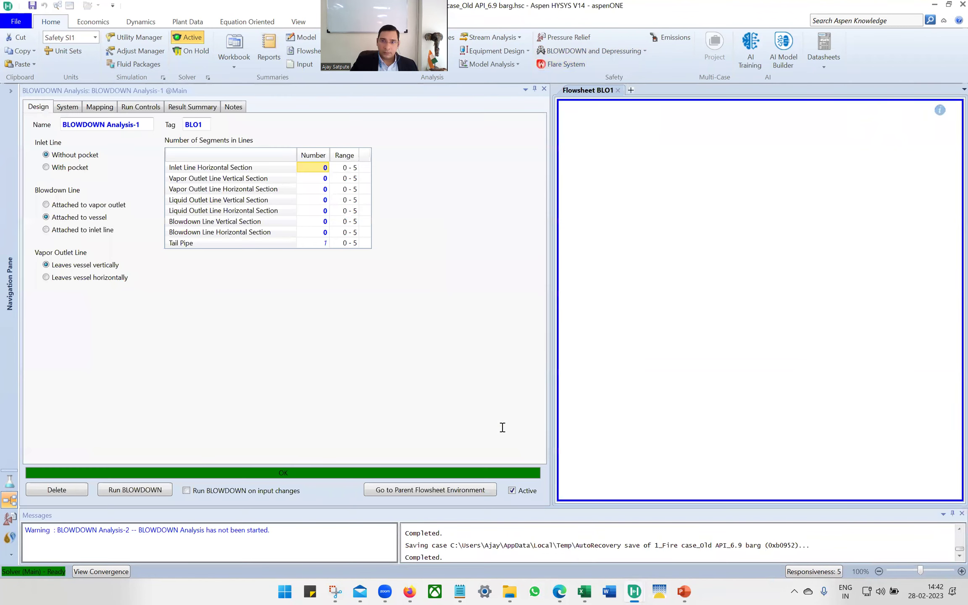
{"action": "left_click", "coordinate": [315, 234]}
{"action": "left_click_drag", "start_coordinate": [315, 235], "coordinate": [313, 169]}
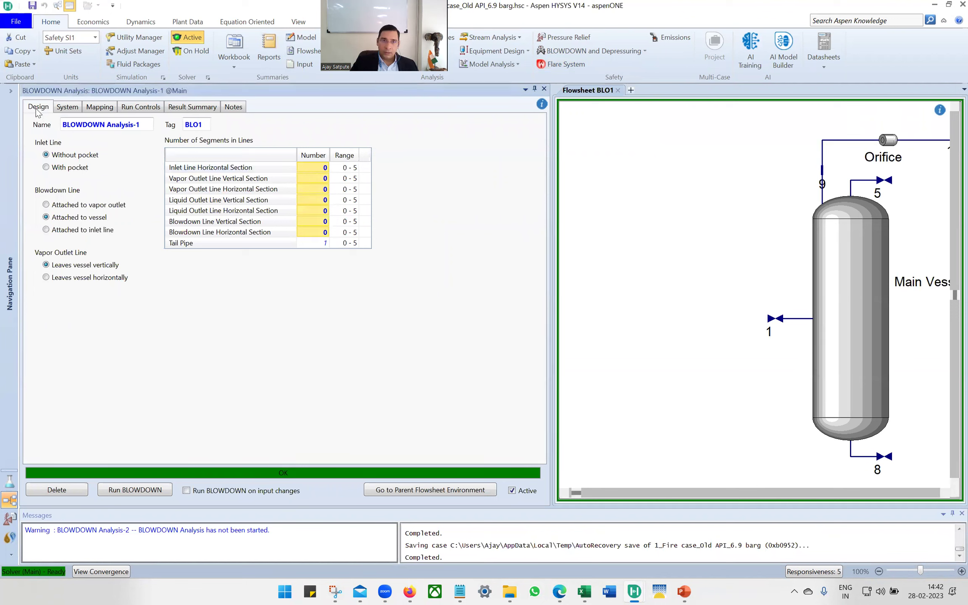
{"action": "left_click", "coordinate": [313, 170]}
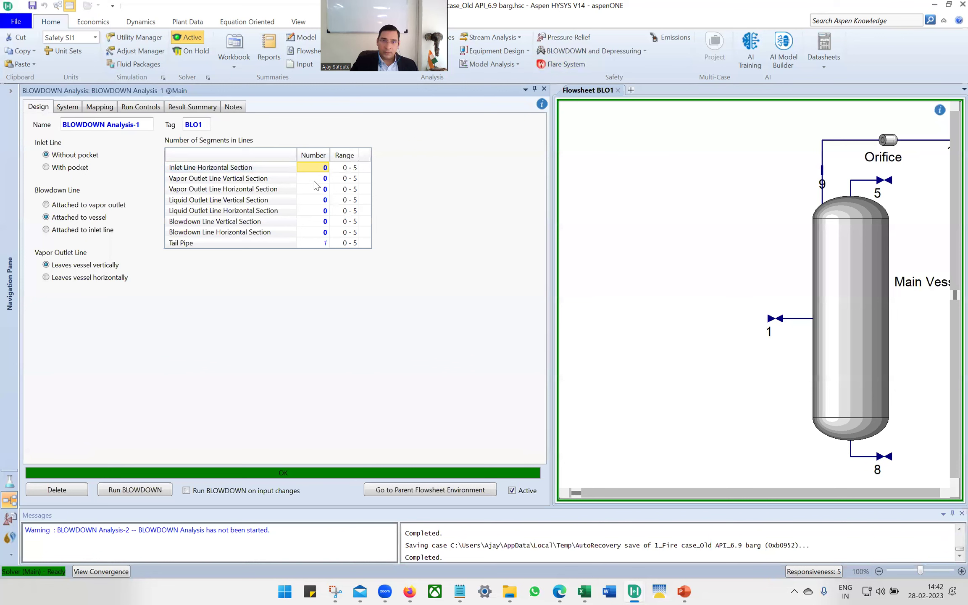
{"action": "left_click", "coordinate": [315, 231]}
{"action": "left_click_drag", "start_coordinate": [316, 231], "coordinate": [324, 170]}
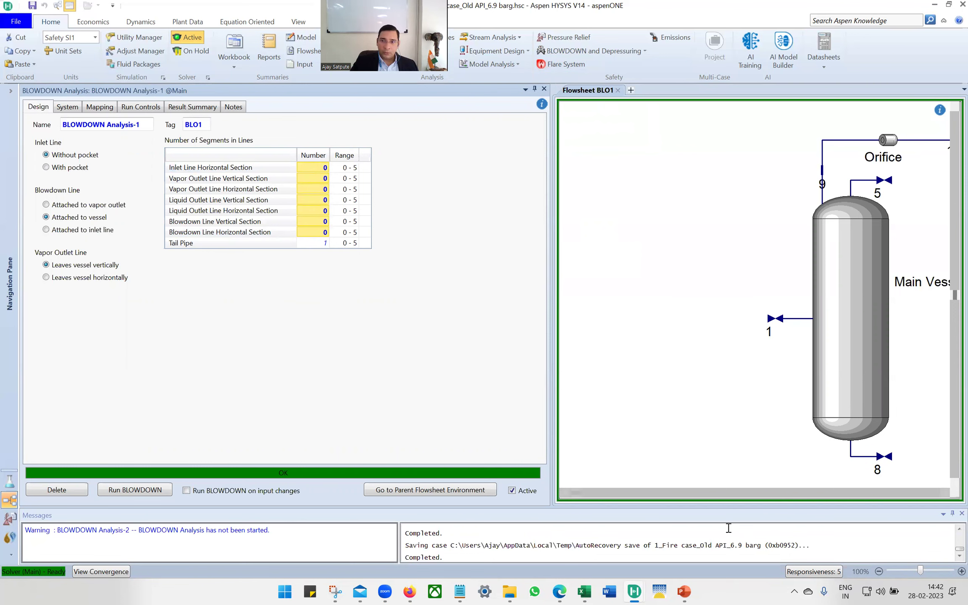
Fit the whole vessel diagram in the flowsheet and compare the Tail Pipe segment entry with the Tail Pipe_Boundary pipe.
{"action": "left_click", "coordinate": [721, 385]}
{"action": "left_click", "coordinate": [882, 492]}
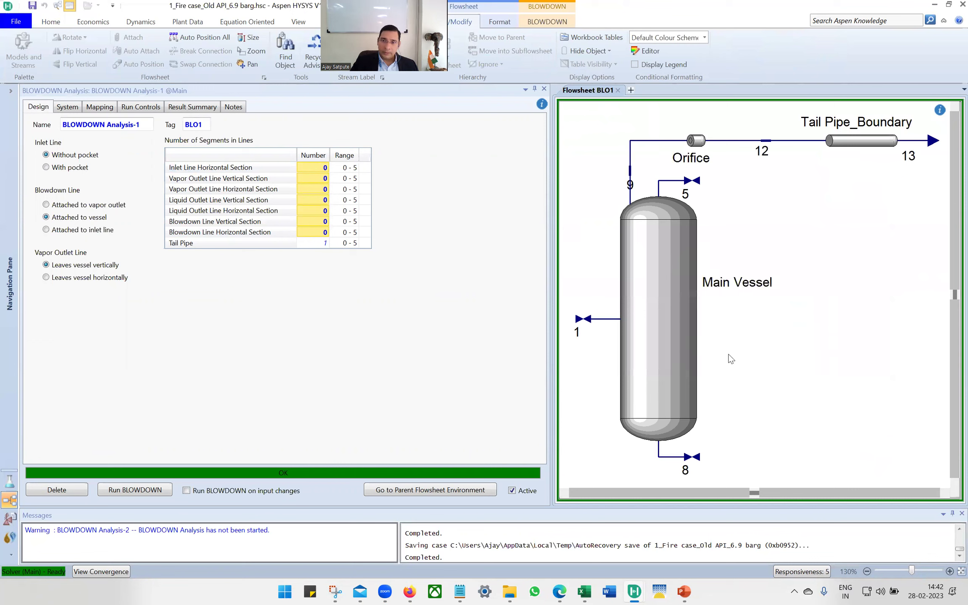
{"action": "mouse_move", "coordinate": [656, 335]}
{"action": "left_click", "coordinate": [301, 253]}
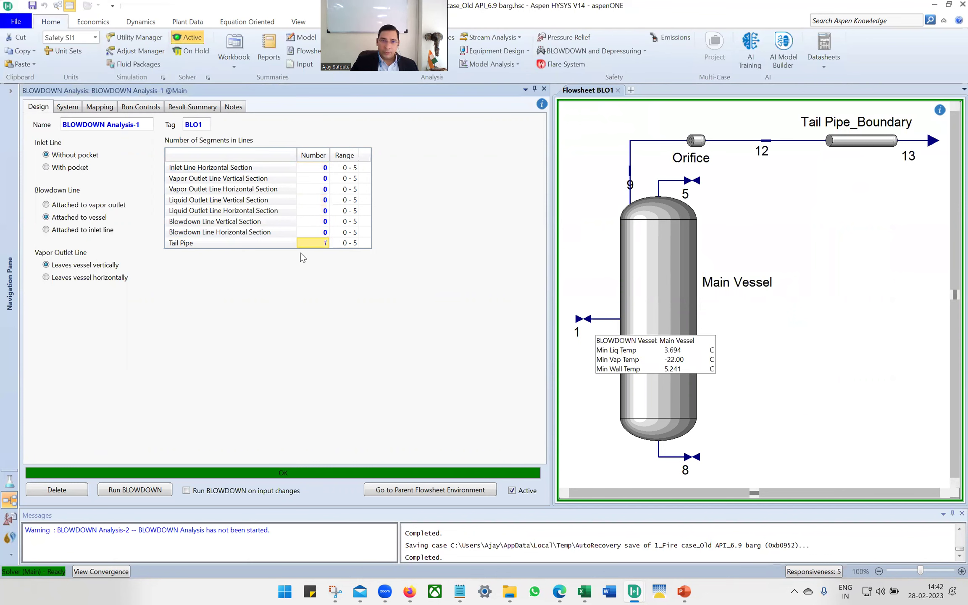
{"action": "left_click", "coordinate": [226, 247]}
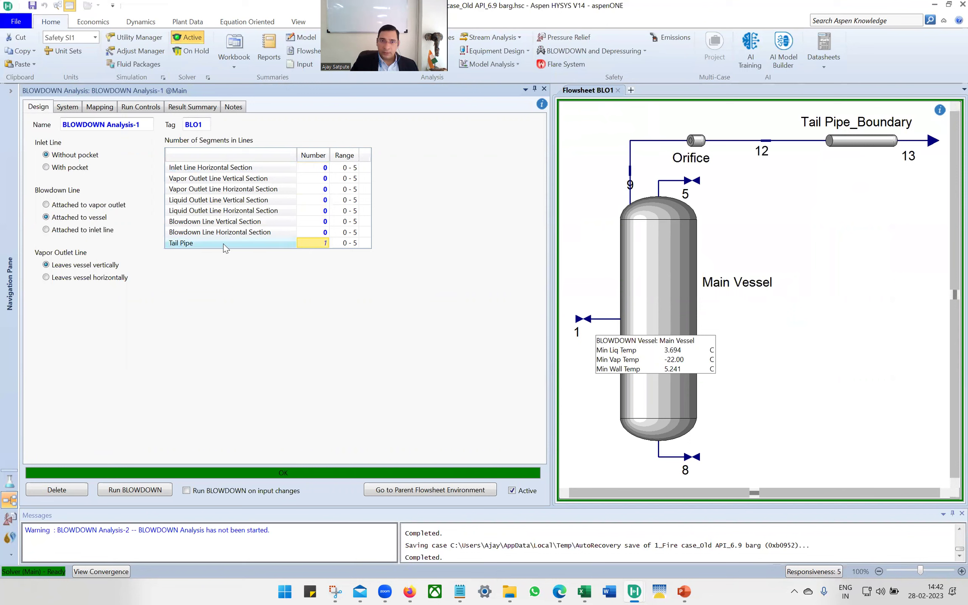
{"action": "left_click", "coordinate": [325, 246]}
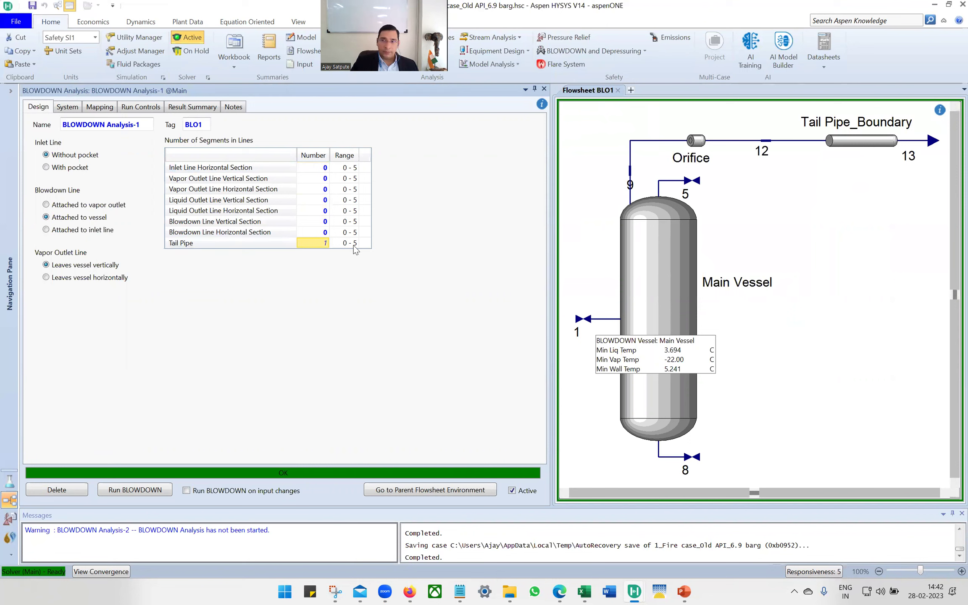
{"action": "left_click", "coordinate": [865, 140]}
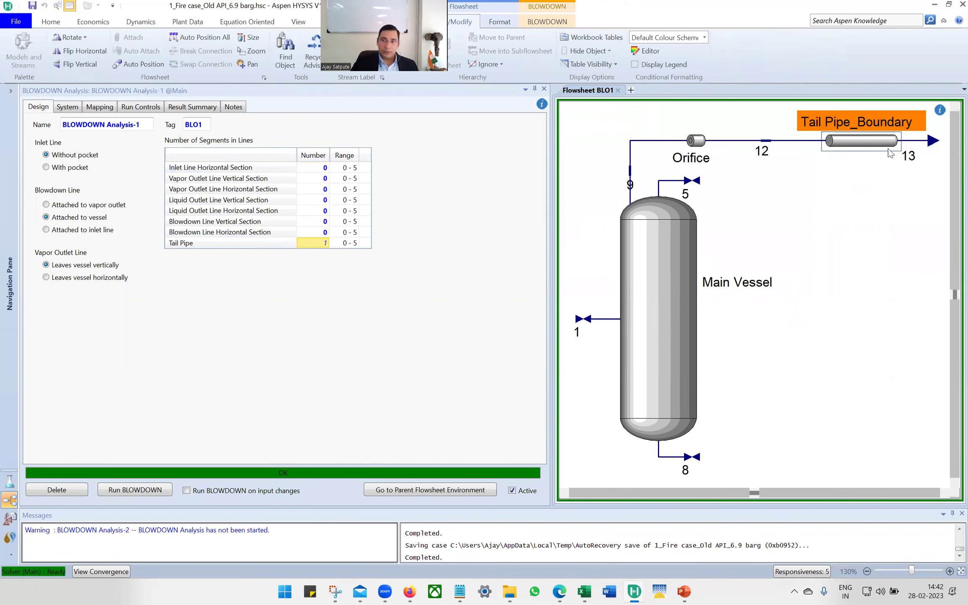
Show the analysis's system inputs with the fire zone vessels, pipes, restriction orifices and boundary conditions expanded.
{"action": "left_click", "coordinate": [69, 108]}
{"action": "left_click", "coordinate": [33, 189]}
{"action": "left_click", "coordinate": [33, 208]}
{"action": "left_click", "coordinate": [33, 227]}
{"action": "left_click", "coordinate": [33, 246]}
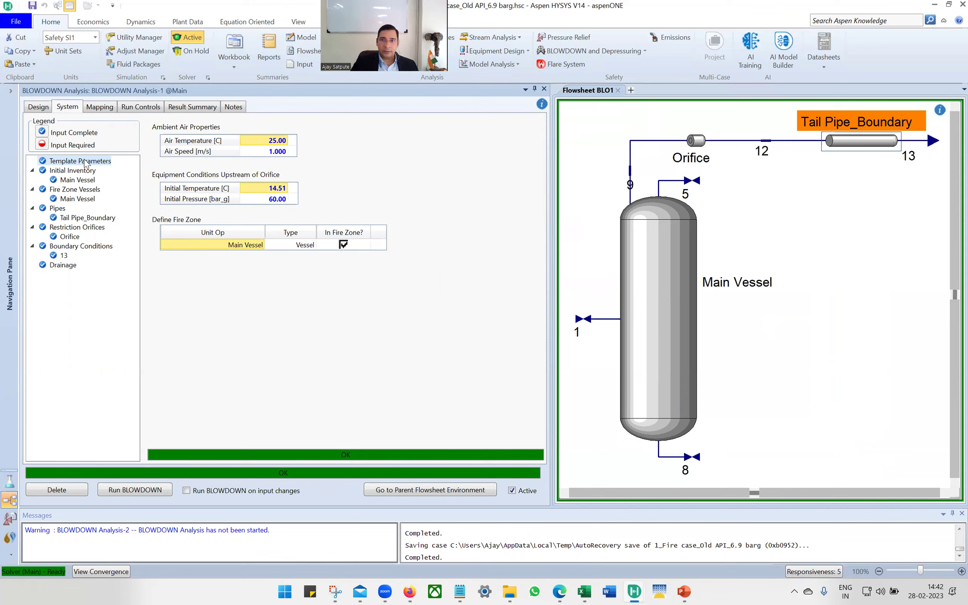
Review the template parameters: ambient air temperature and speed, and the initial temperature and pressure upstream of the orifice.
{"action": "left_click", "coordinate": [253, 140]}
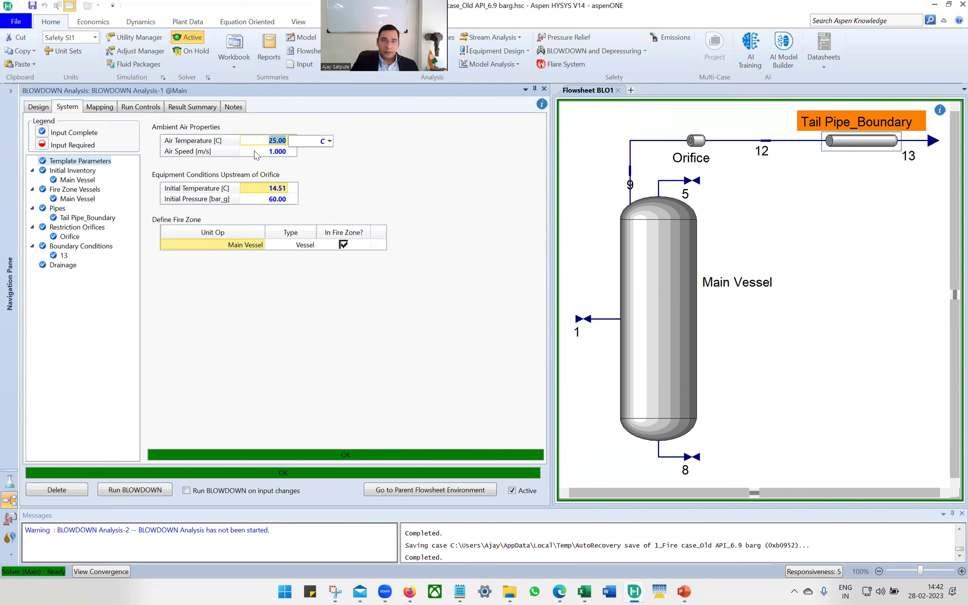
{"action": "key", "text": "Return"}
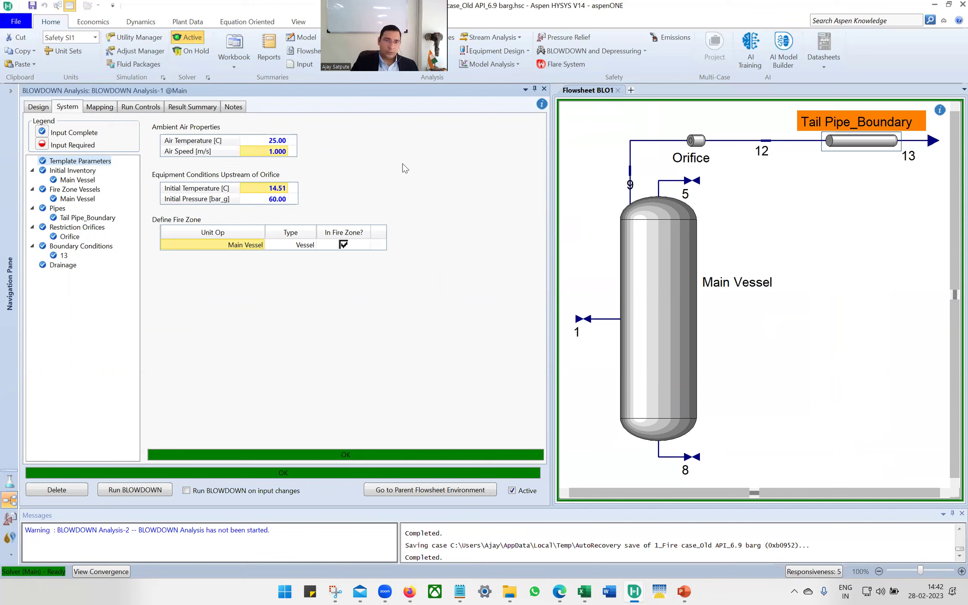
{"action": "left_click", "coordinate": [256, 192]}
{"action": "left_click", "coordinate": [389, 177]}
{"action": "left_click", "coordinate": [268, 200]}
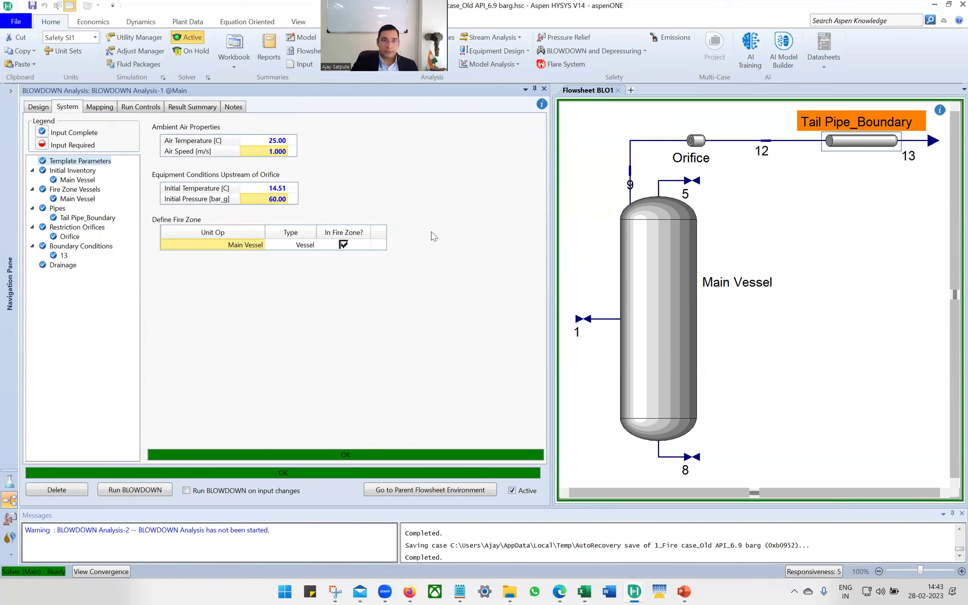
Link the Main Vessel's initial inventory to process stream 1 of the main flowsheet.
{"action": "left_click", "coordinate": [81, 180]}
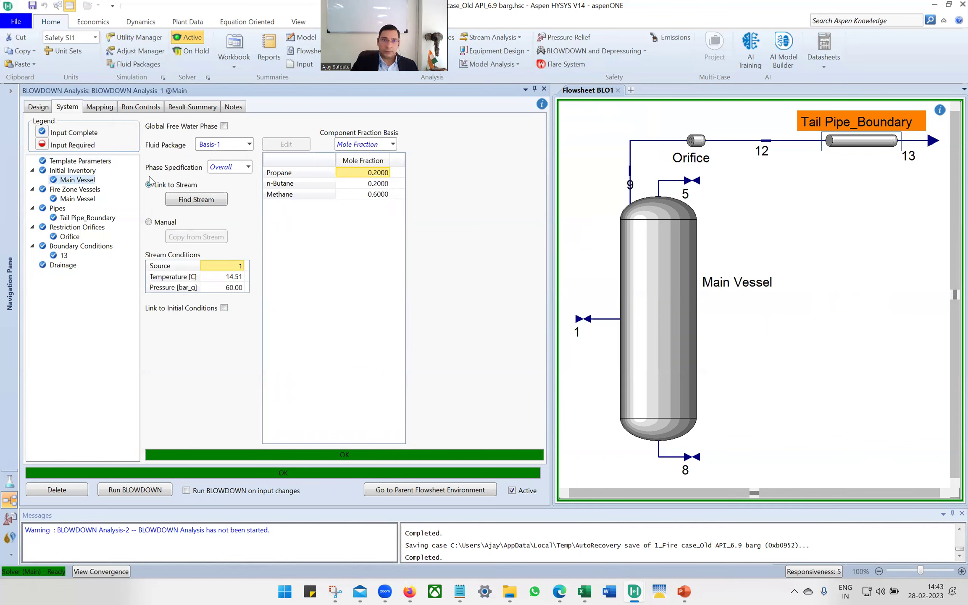
{"action": "left_click", "coordinate": [204, 200]}
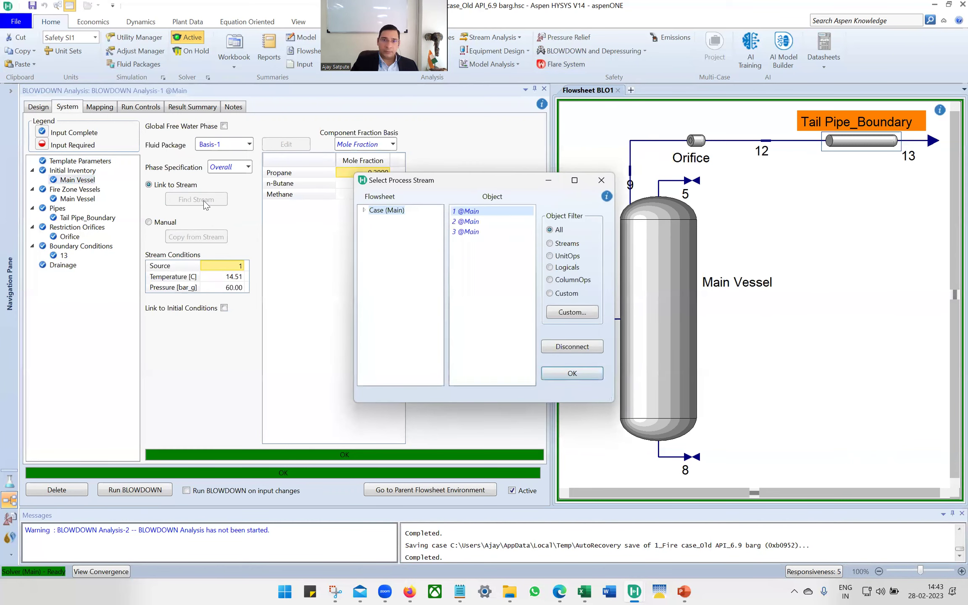
{"action": "double_click", "coordinate": [370, 212]}
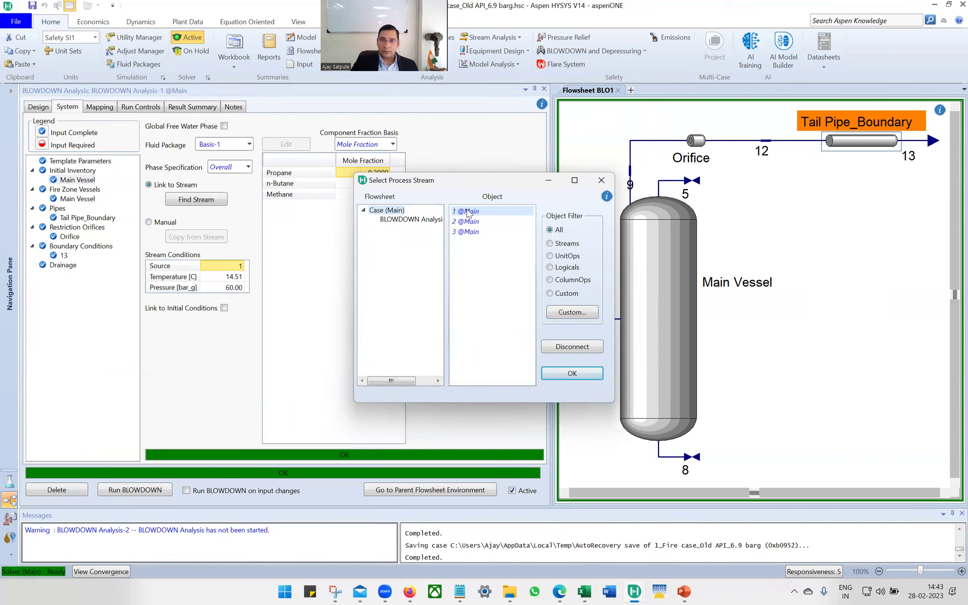
{"action": "left_click", "coordinate": [567, 374]}
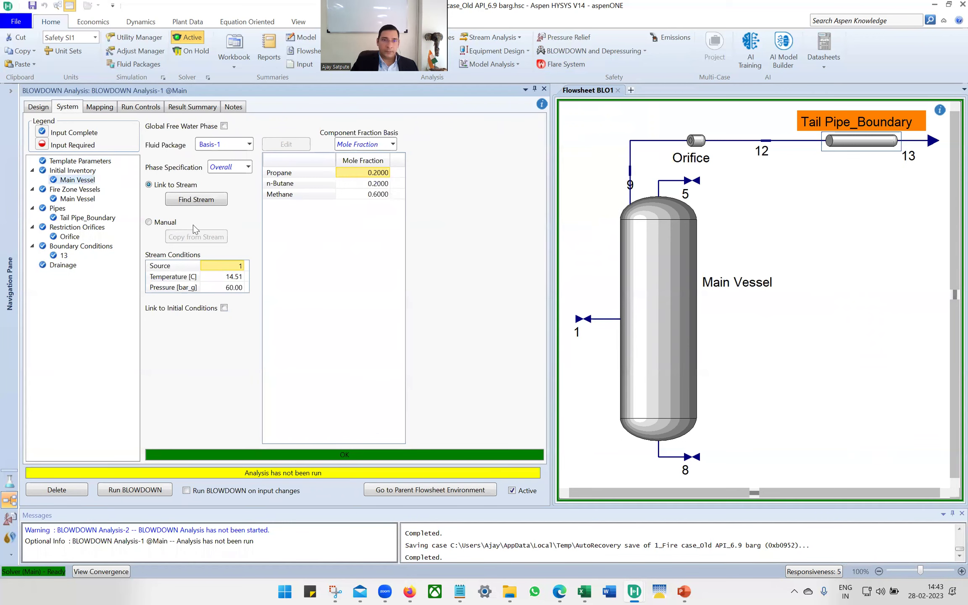
Examine the Main Vessel's geometry under the fire zone vessels: orientation, length, inner diameter, wall thicknesses and total volume.
{"action": "left_click", "coordinate": [72, 200]}
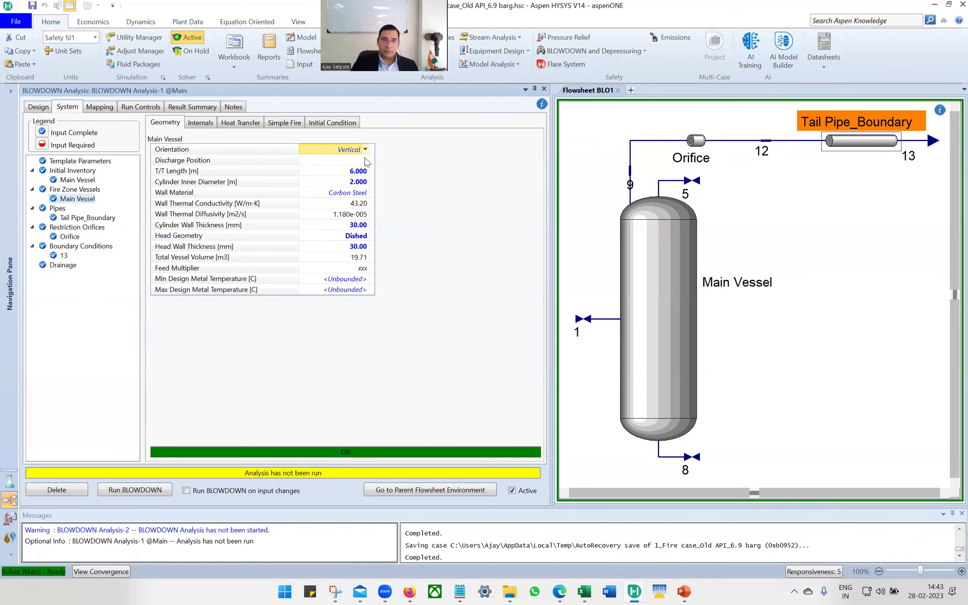
{"action": "key", "text": "Down"}
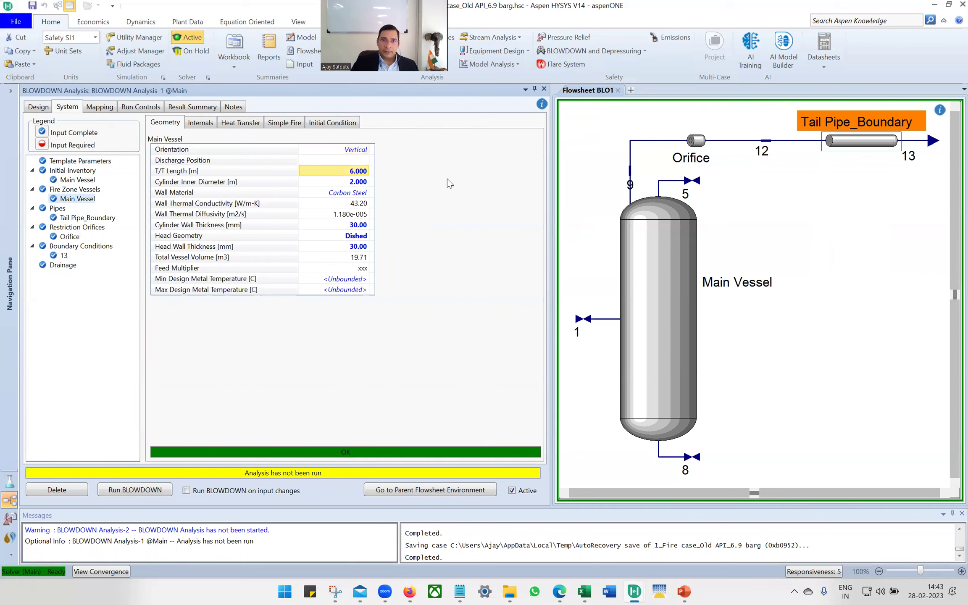
{"action": "left_click", "coordinate": [348, 184]}
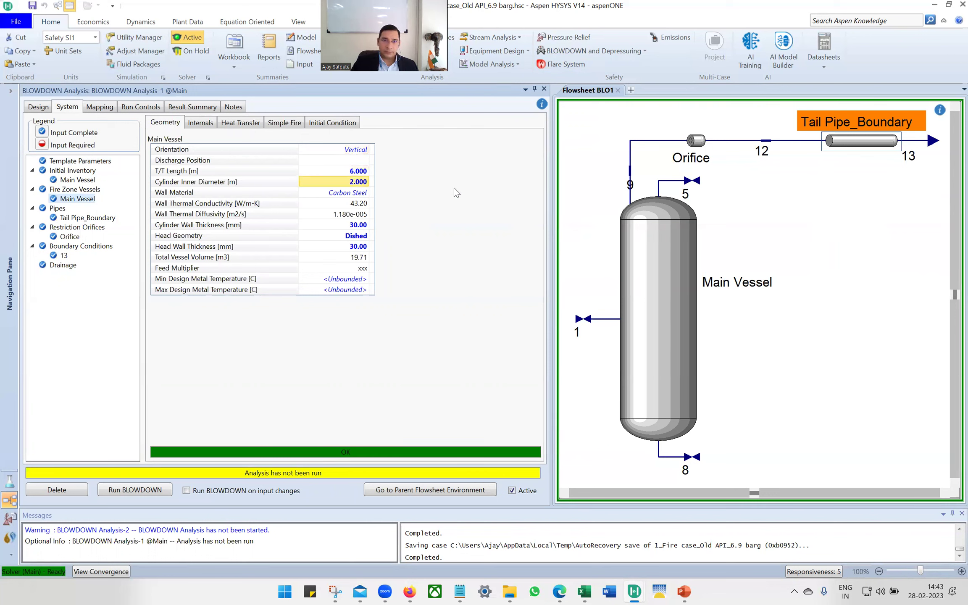
{"action": "left_click", "coordinate": [354, 226]}
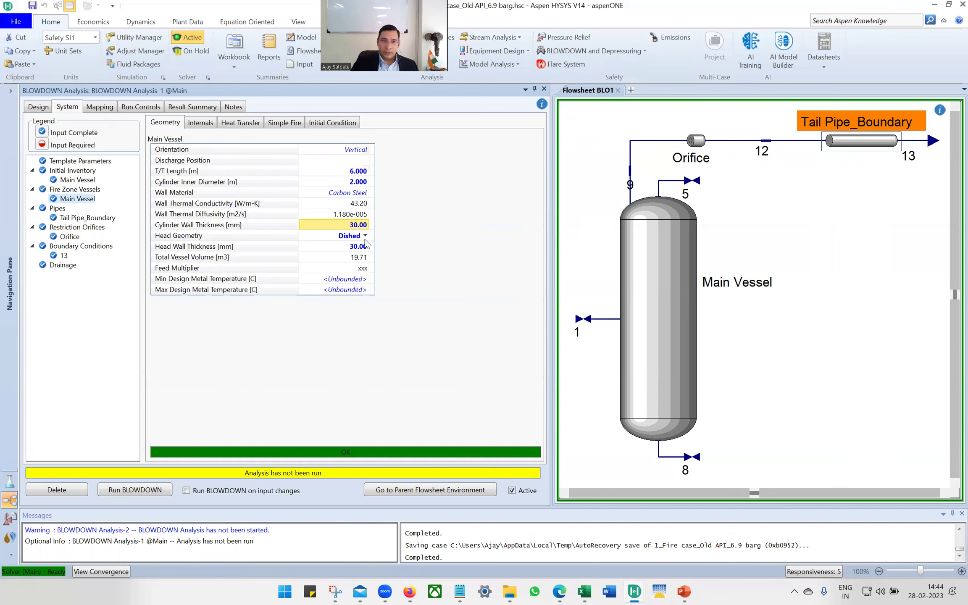
{"action": "left_click", "coordinate": [341, 247]}
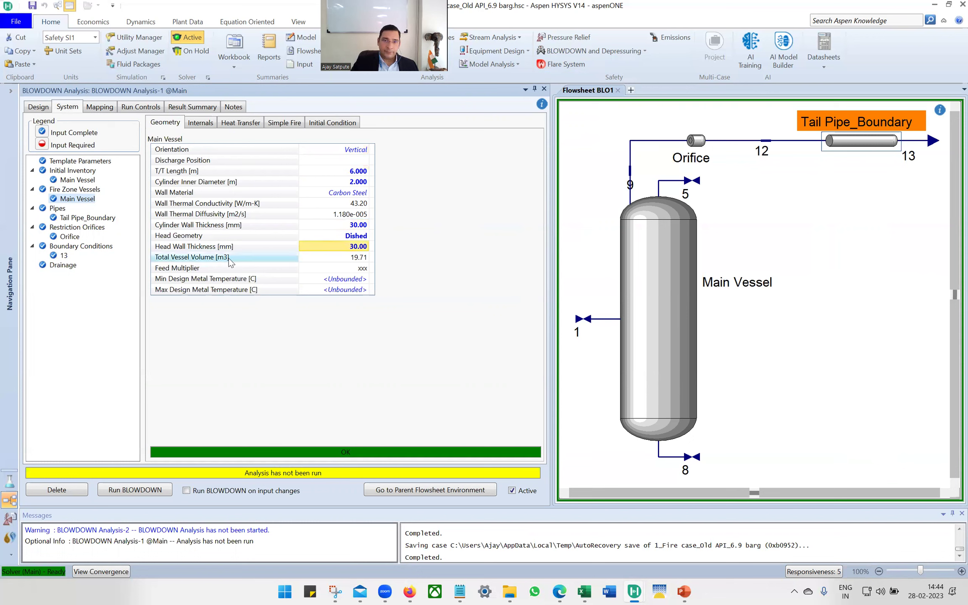
{"action": "left_click", "coordinate": [349, 257]}
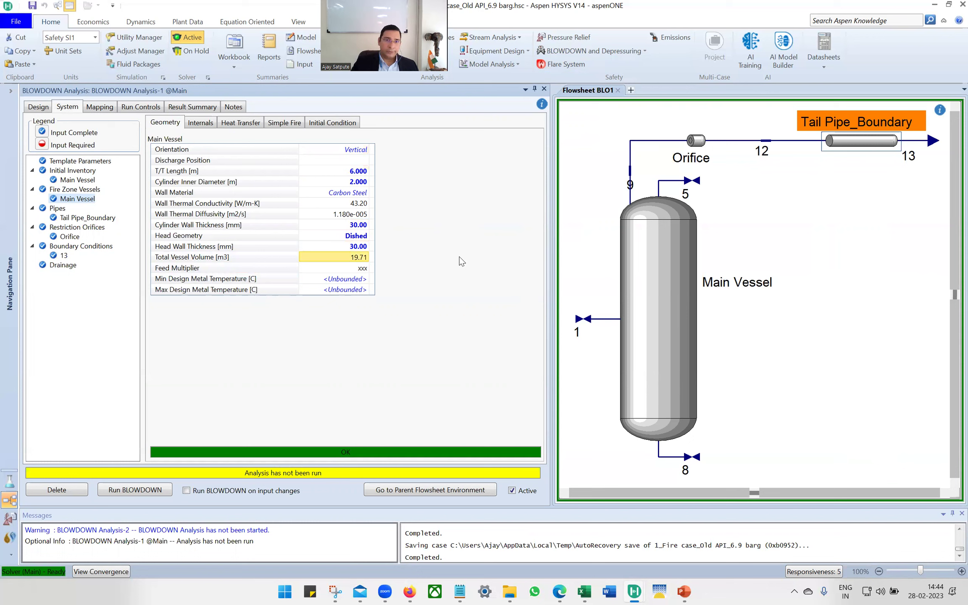
Check the Main Vessel's initial liquid volume percent and the environmental factor in its simple fire settings.
{"action": "left_click", "coordinate": [335, 126]}
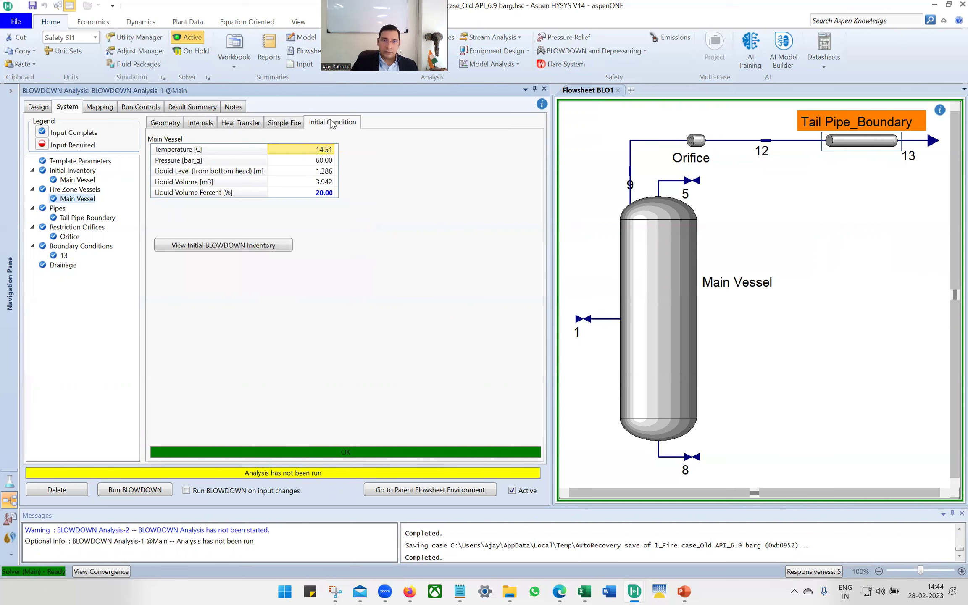
{"action": "left_click", "coordinate": [322, 193]}
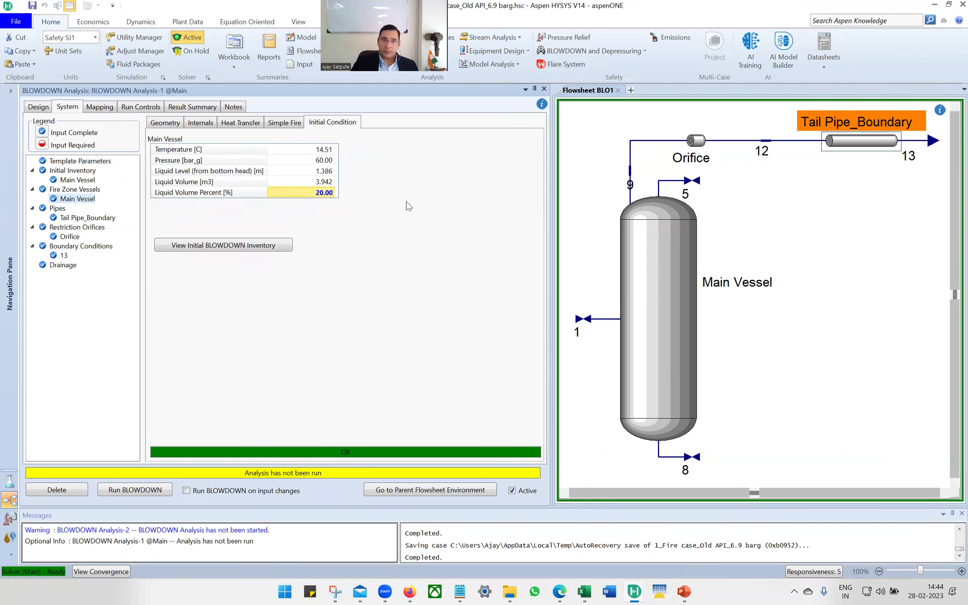
{"action": "left_click", "coordinate": [294, 125]}
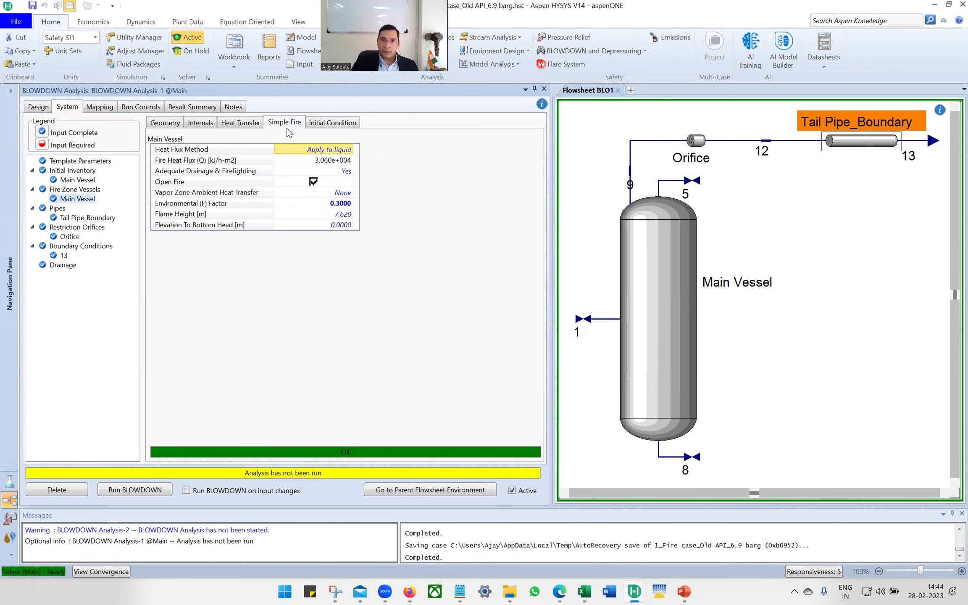
{"action": "left_click", "coordinate": [332, 204]}
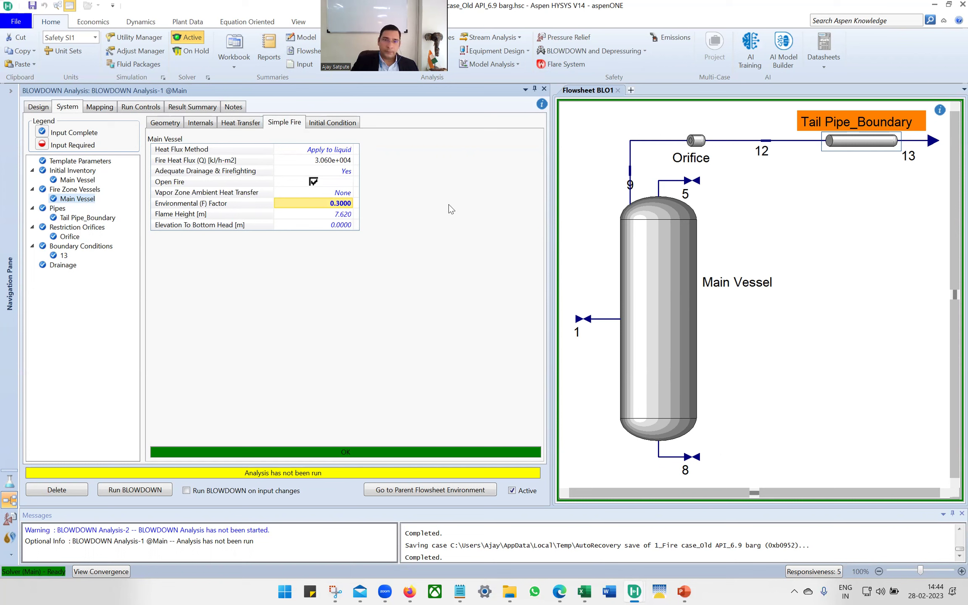
Examine Tail Pipe_Boundary's geometry: pipe schedule, nominal diameter, length and elevation change.
{"action": "left_click", "coordinate": [75, 218]}
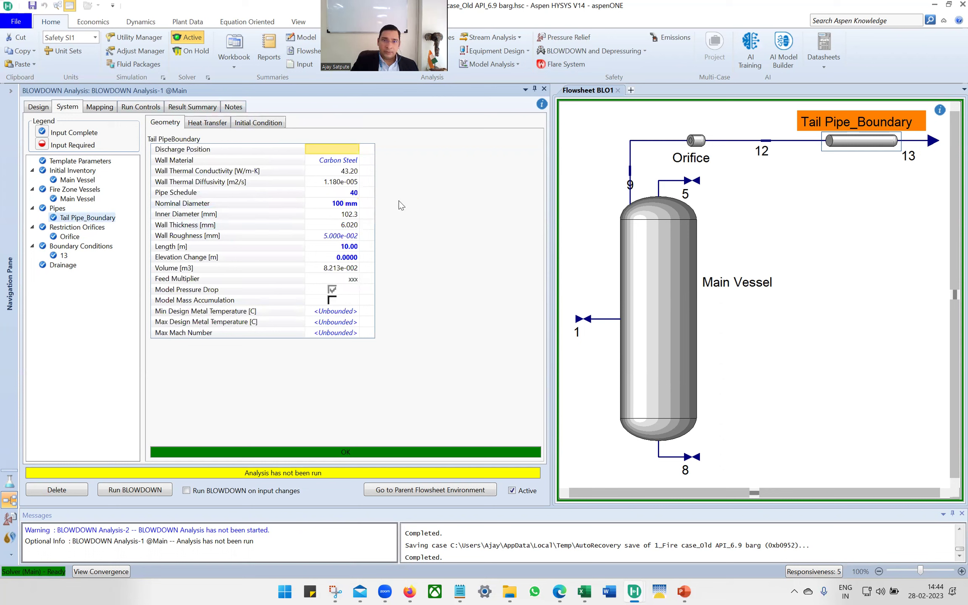
{"action": "left_click", "coordinate": [347, 193]}
{"action": "left_click", "coordinate": [355, 204]}
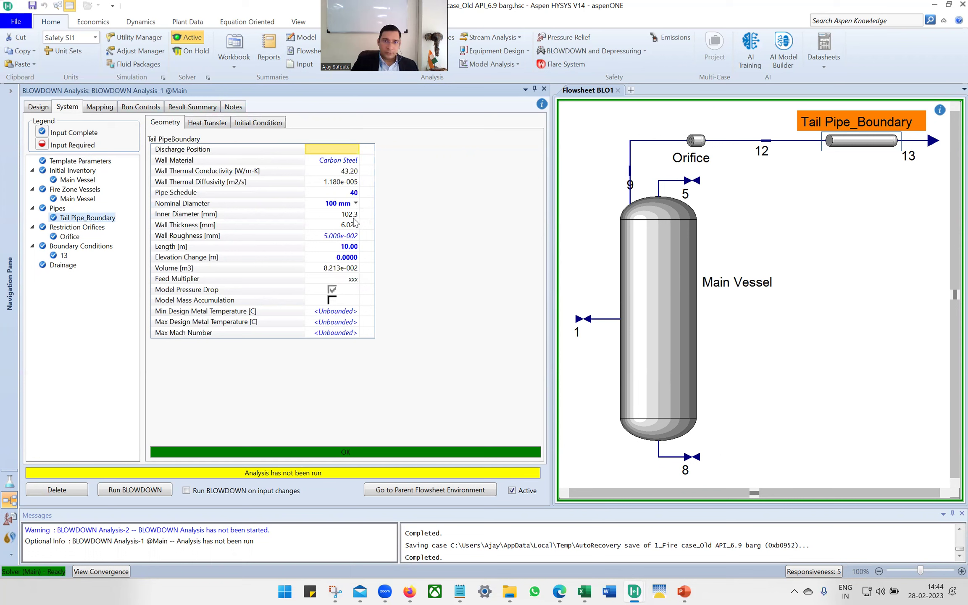
{"action": "left_click", "coordinate": [344, 248]}
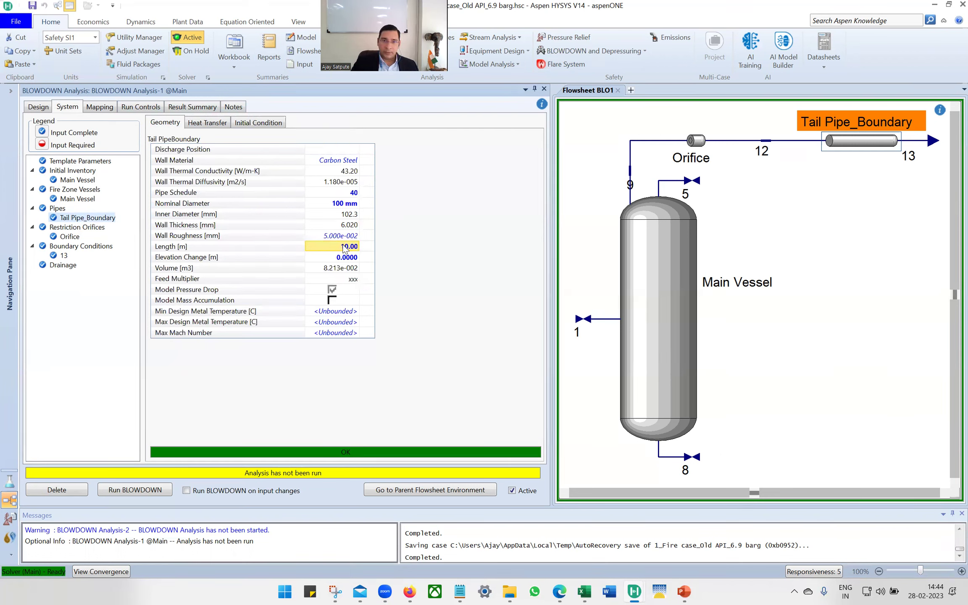
{"action": "left_click", "coordinate": [336, 258]}
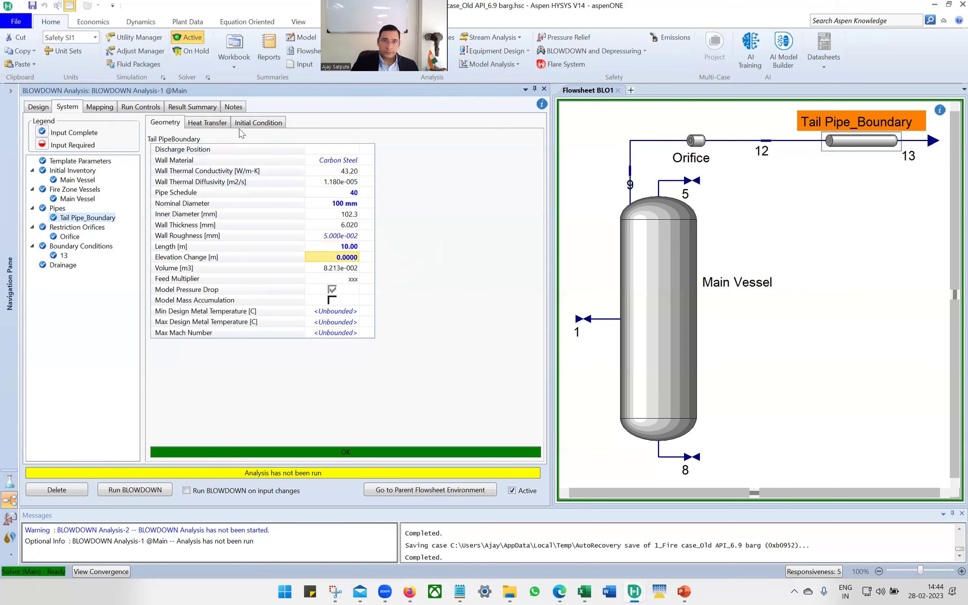
Check the tail pipe's initial temperature and pressure, and show the restriction orifice's diameter and opening sequence.
{"action": "left_click", "coordinate": [270, 124]}
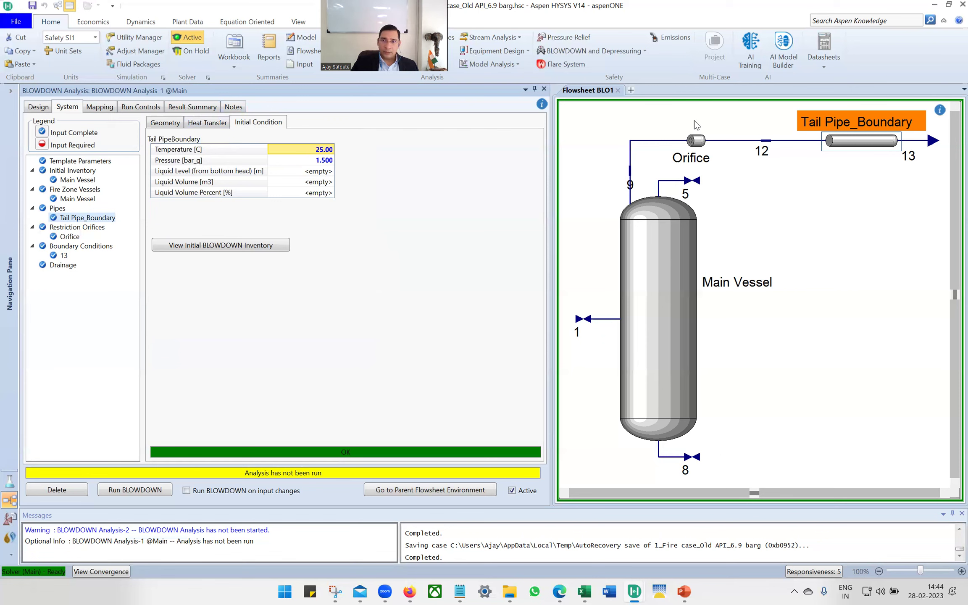
{"action": "mouse_move", "coordinate": [694, 141]}
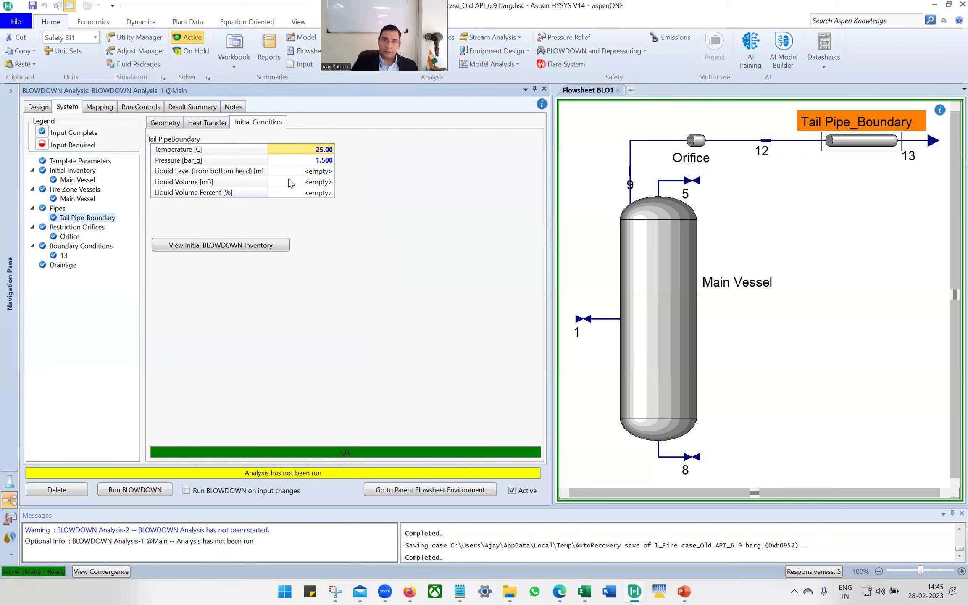
{"action": "left_click", "coordinate": [300, 152]}
{"action": "left_click", "coordinate": [364, 154]}
{"action": "left_click", "coordinate": [307, 161]}
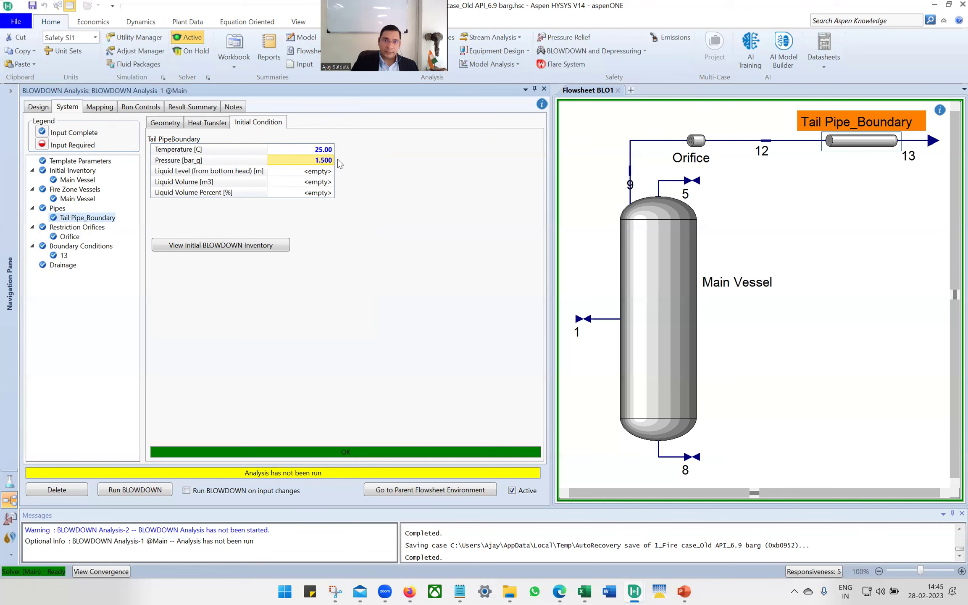
{"action": "mouse_move", "coordinate": [318, 161]}
{"action": "left_click", "coordinate": [69, 237]}
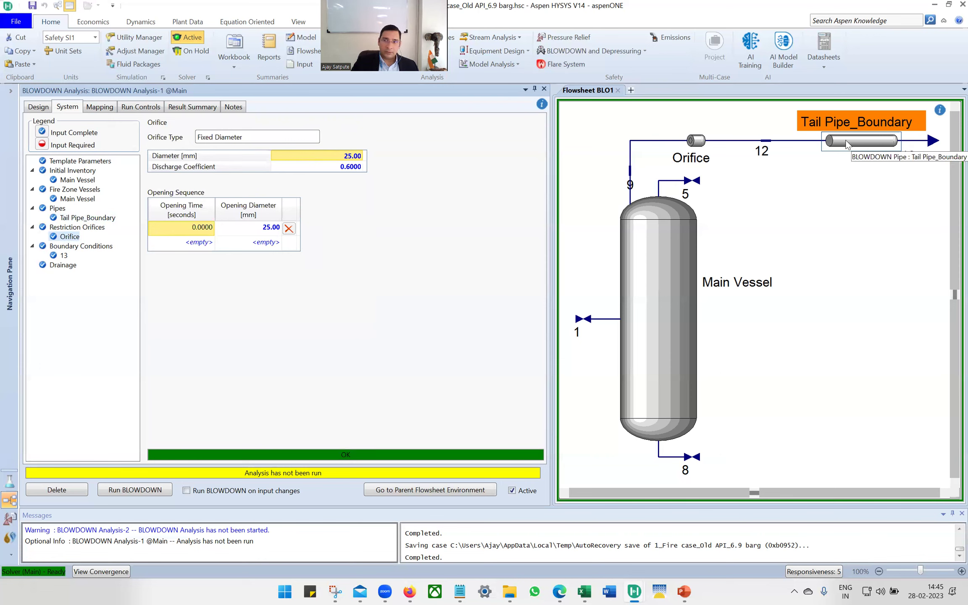
Check the orifice's diameter and discharge coefficient, and the run controls' end time and halt conditions for time and pressure.
{"action": "left_click", "coordinate": [318, 156]}
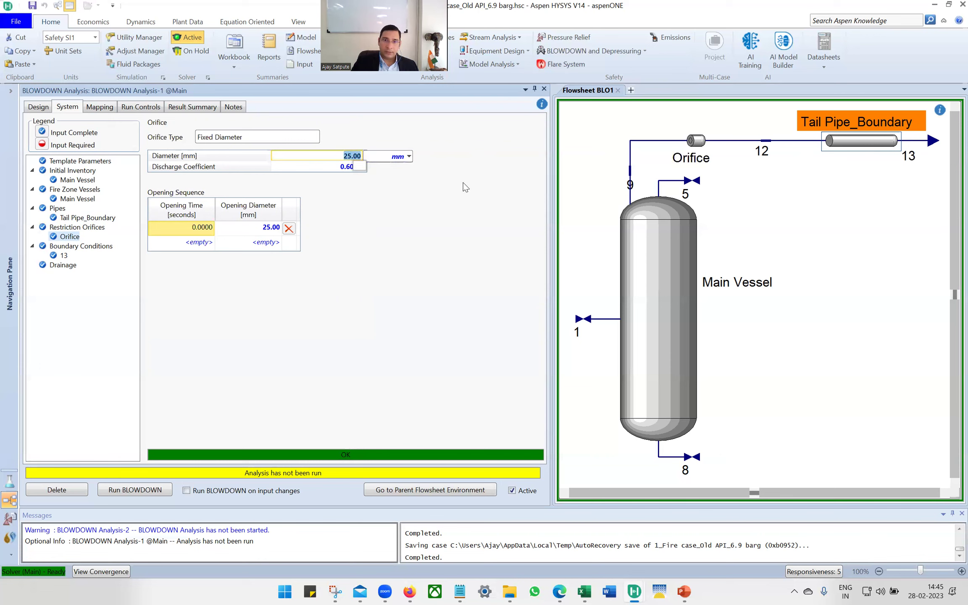
{"action": "left_click", "coordinate": [323, 166]}
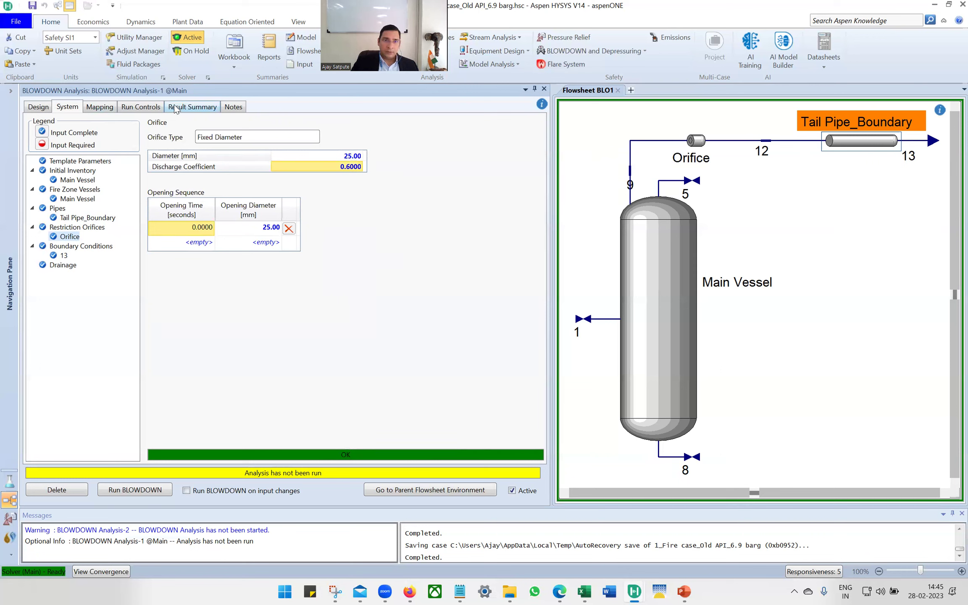
{"action": "left_click", "coordinate": [140, 108]}
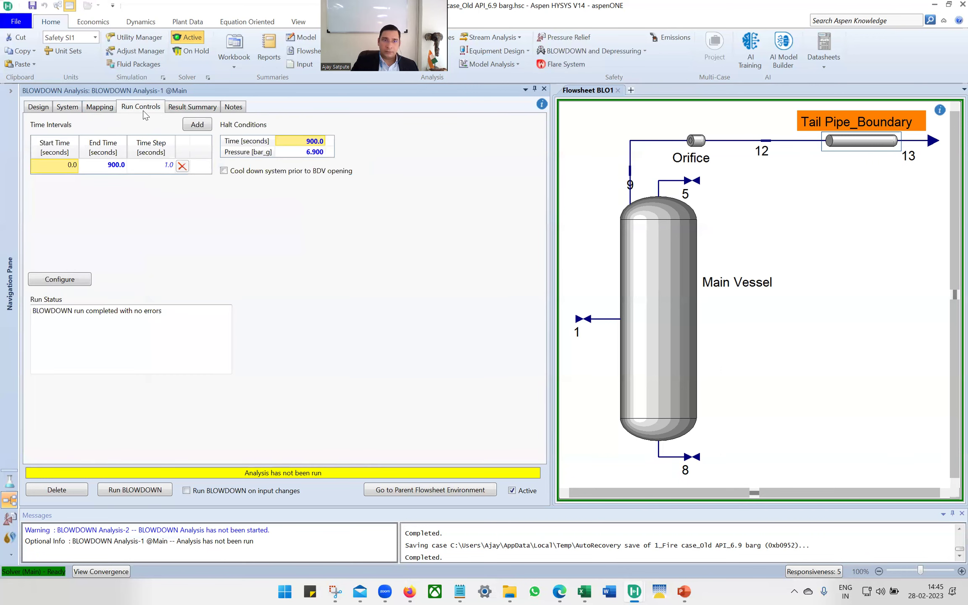
{"action": "left_click", "coordinate": [105, 165]}
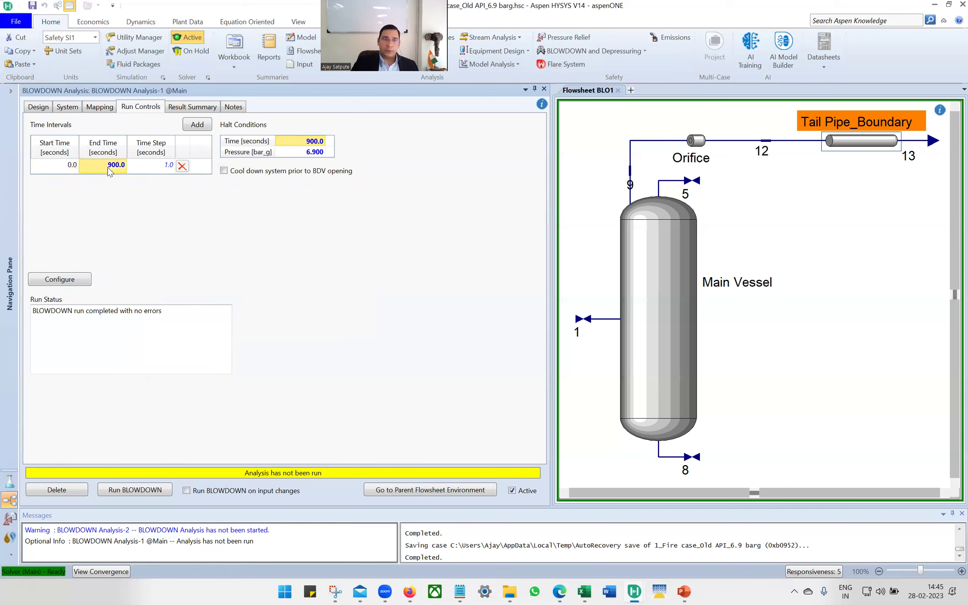
{"action": "left_click", "coordinate": [305, 140]}
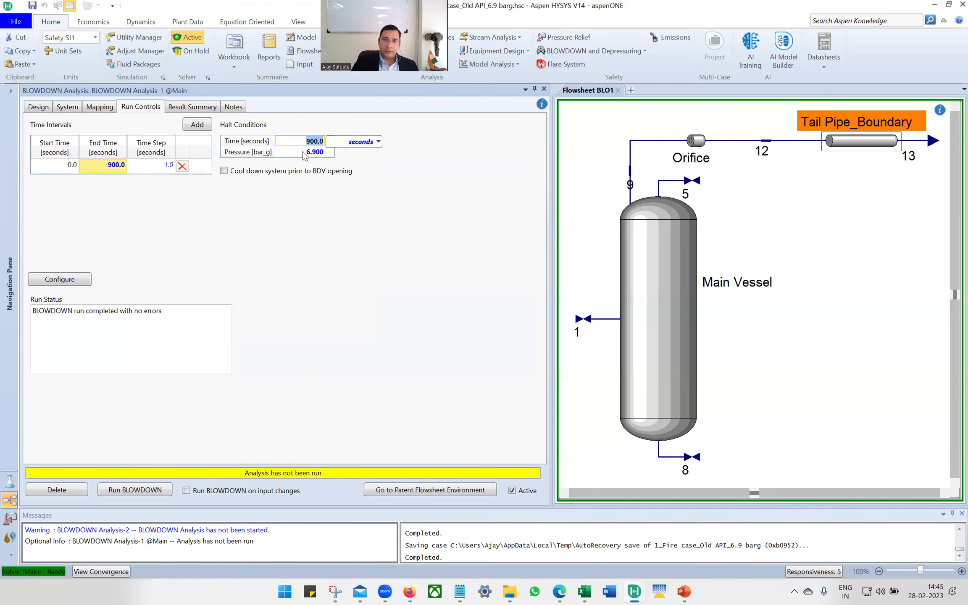
{"action": "left_click", "coordinate": [308, 151]}
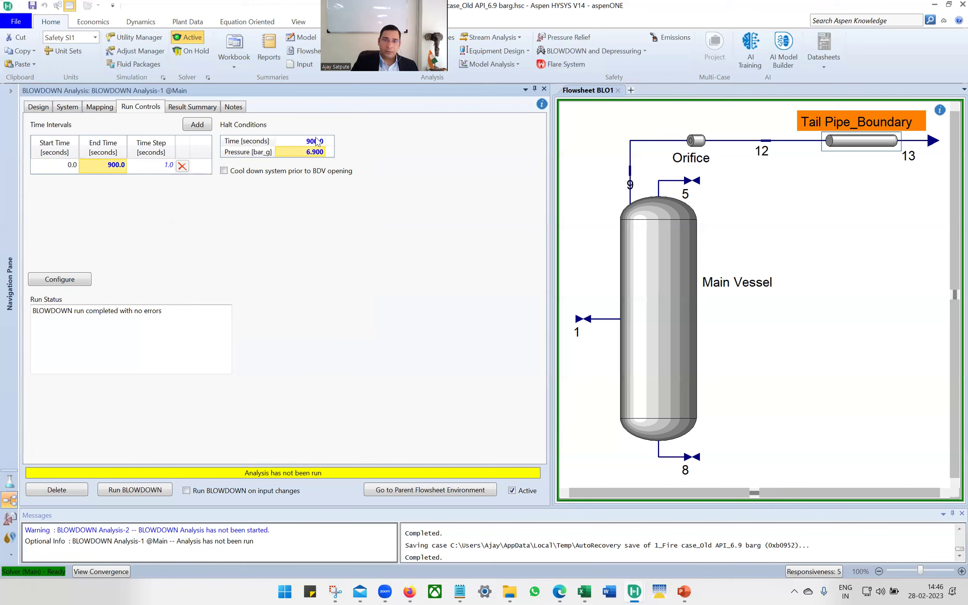
Run the BLOWDOWN simulation for the fire case and check its run status.
{"action": "mouse_move", "coordinate": [327, 154]}
{"action": "left_click", "coordinate": [131, 489]}
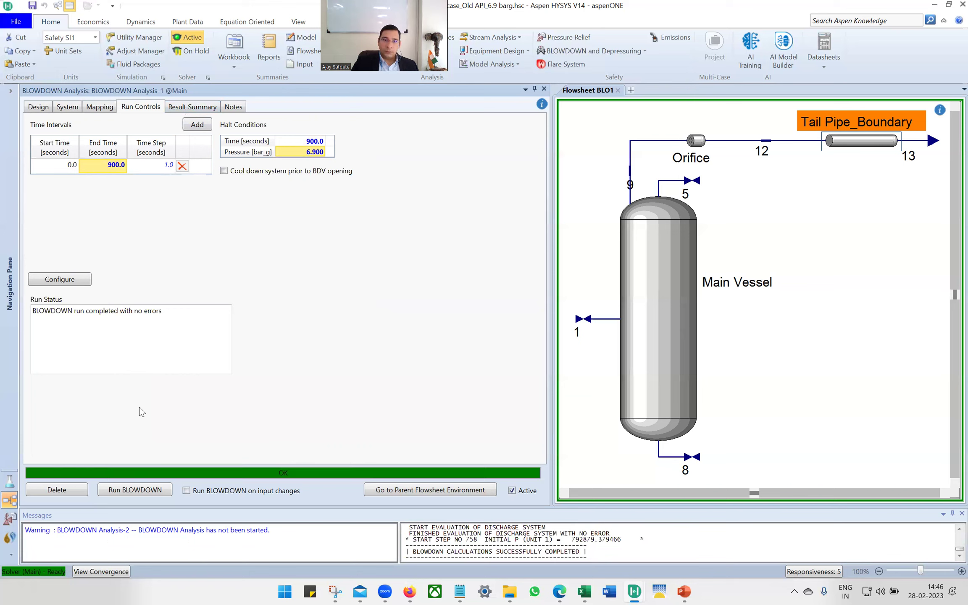
{"action": "left_click_drag", "start_coordinate": [32, 311], "coordinate": [164, 311]}
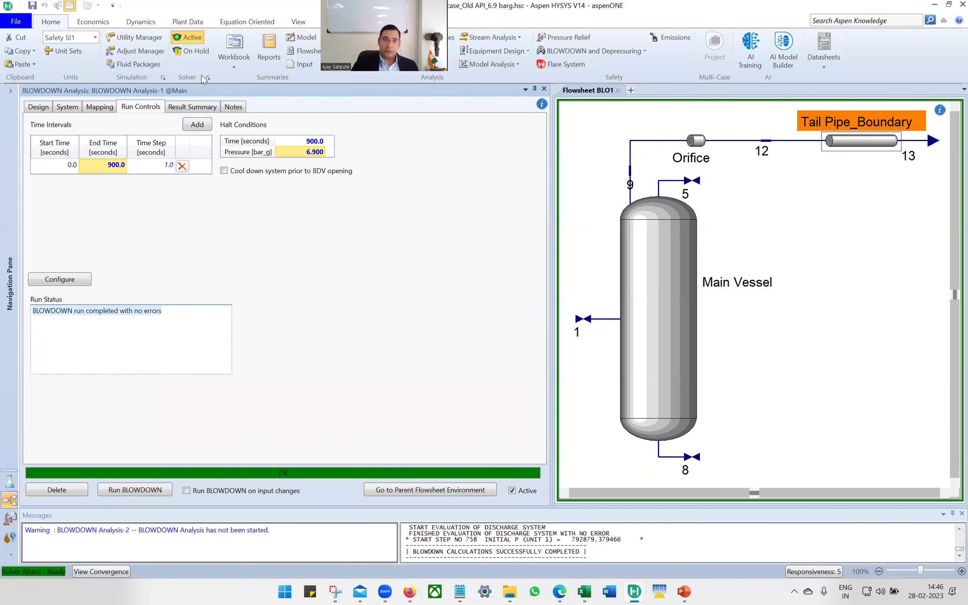
Review the pressure and mass flow plot and the major findings, including the run's end time and final pressure.
{"action": "left_click", "coordinate": [184, 108]}
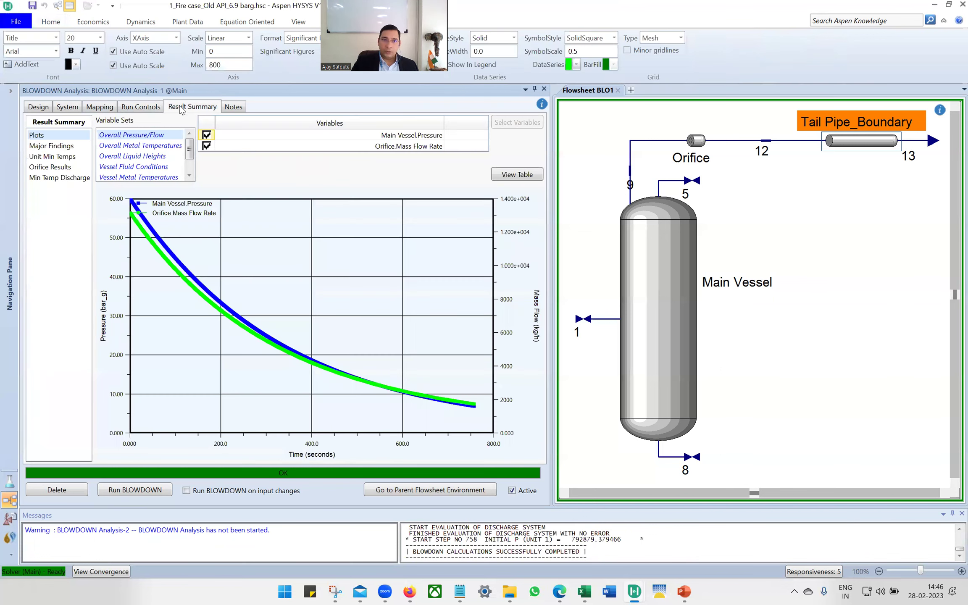
{"action": "left_click", "coordinate": [51, 146]}
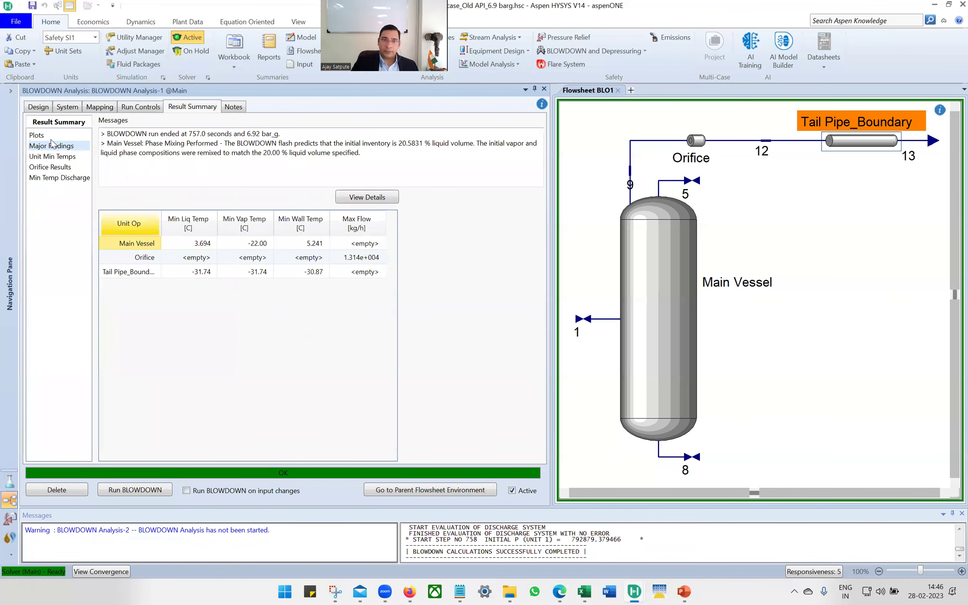
{"action": "triple_click", "coordinate": [185, 134]}
{"action": "left_click", "coordinate": [158, 132]}
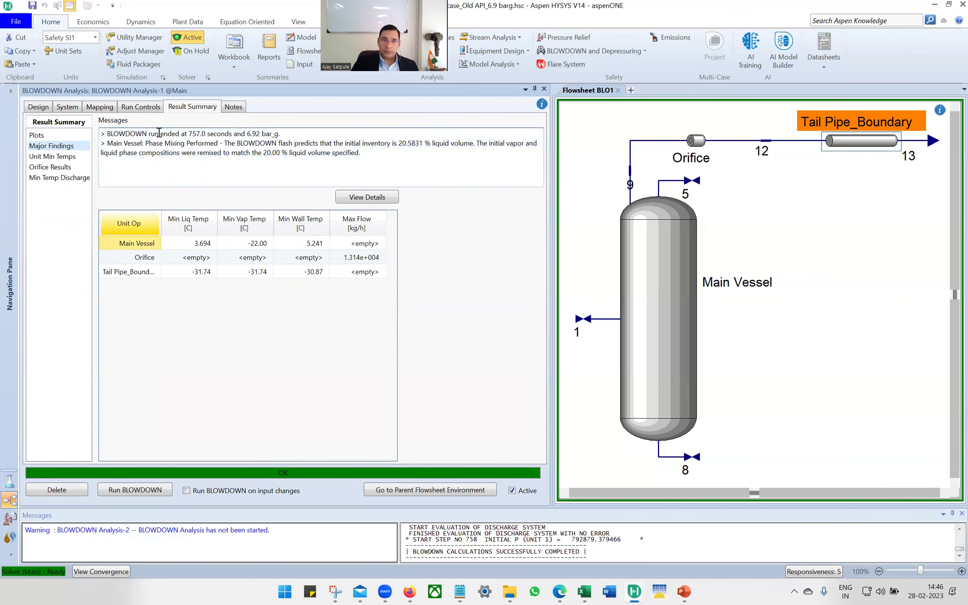
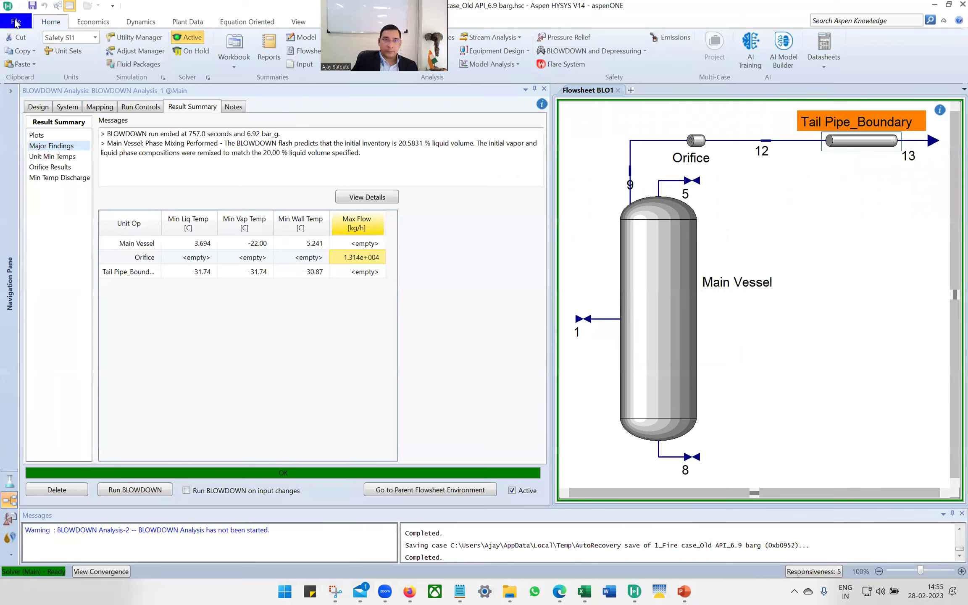
Save and close the case 1_Fire case_Old API_6.9 barg.hsc.
{"action": "left_click", "coordinate": [38, 135]}
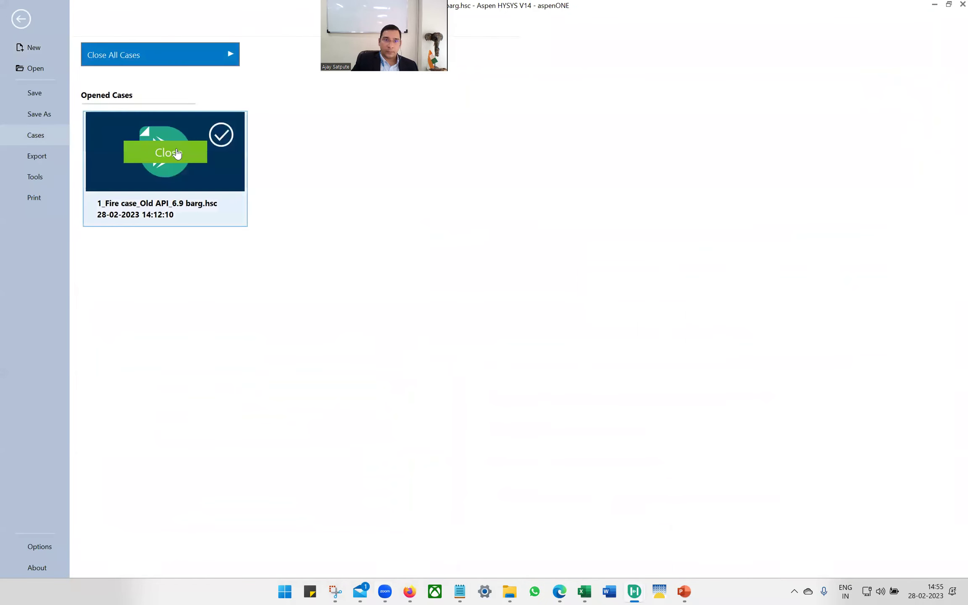
{"action": "left_click", "coordinate": [201, 161]}
{"action": "left_click", "coordinate": [484, 336]}
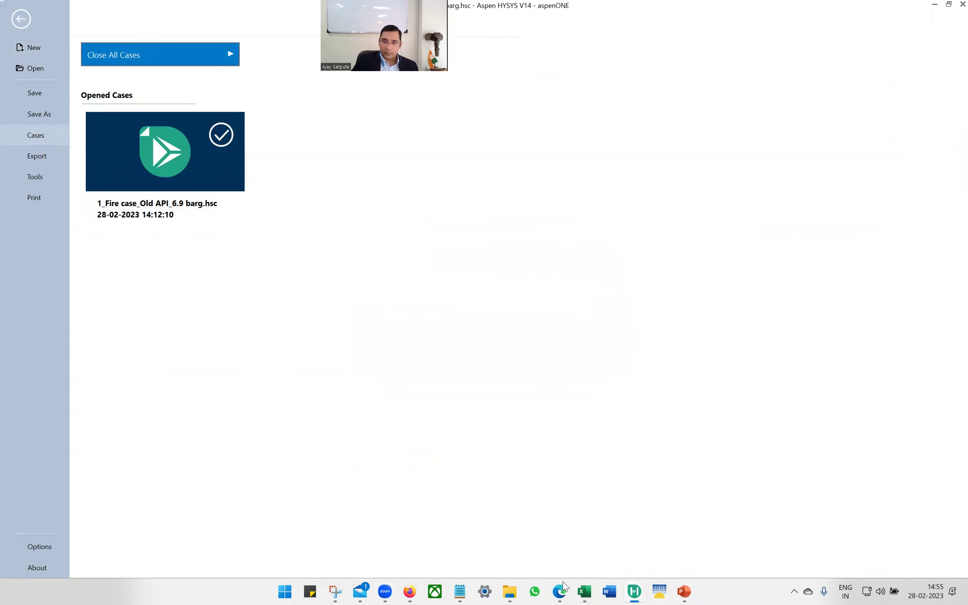
Open the HYSYS case 4_Adiabtic case from the Session video files folder and put the folder window away.
{"action": "left_click", "coordinate": [509, 591]}
{"action": "double_click", "coordinate": [649, 234]}
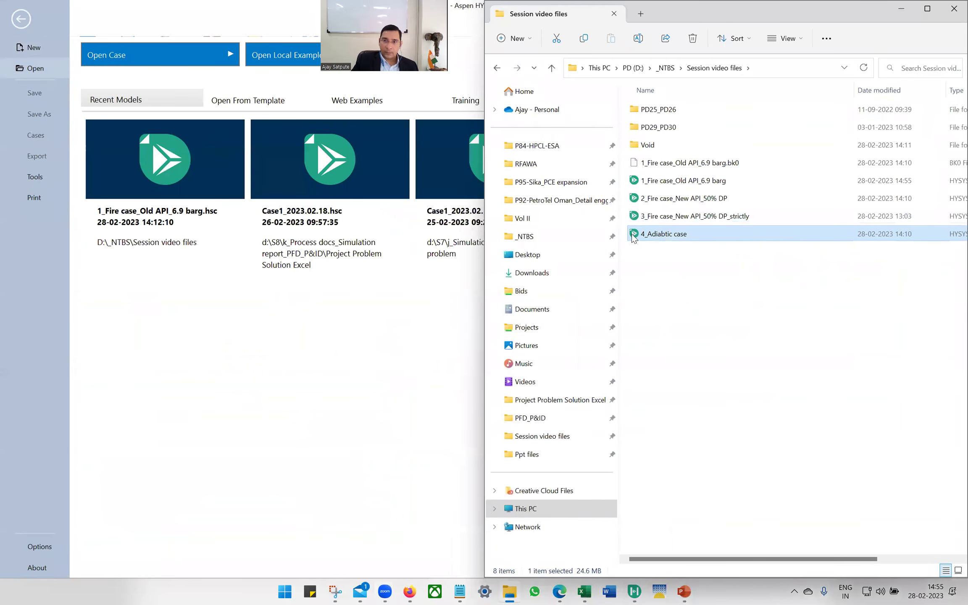
{"action": "left_click", "coordinate": [901, 9]}
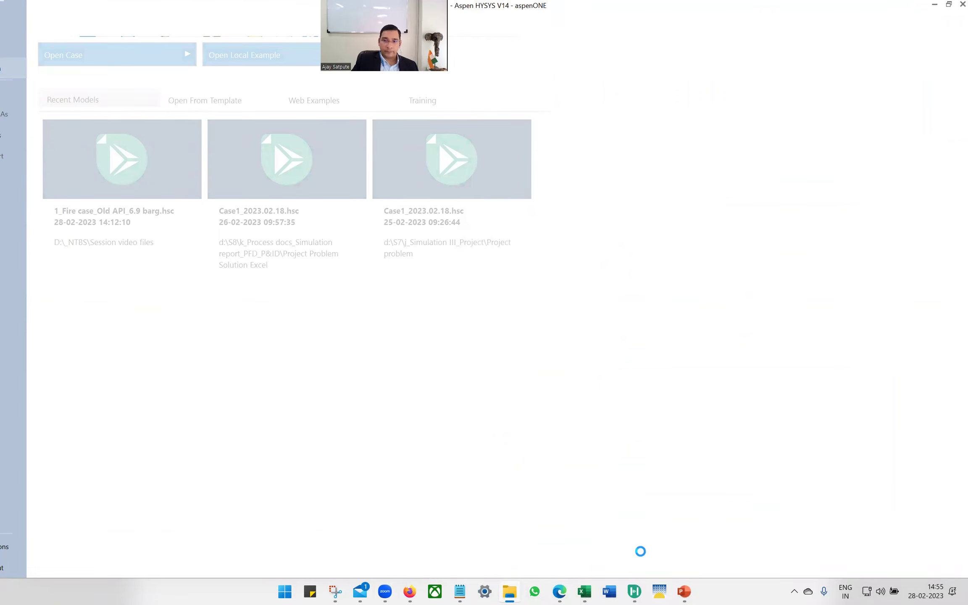
Switch to PowerPoint and review the adiabatic scenario slide's initial and final pressures, vessel dimensions, RO sizing criteria and MDMT basis.
{"action": "left_click", "coordinate": [684, 591]}
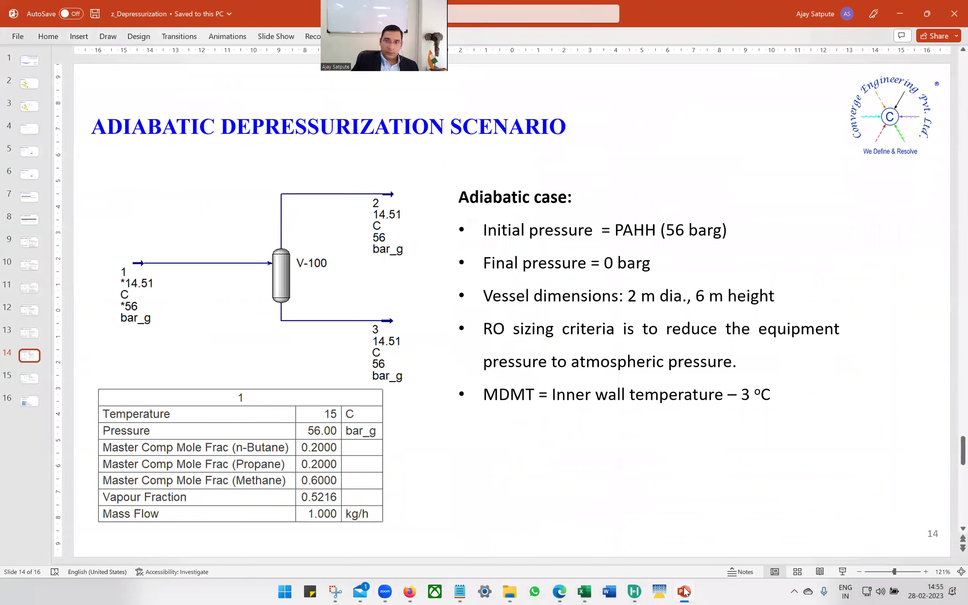
{"action": "left_click", "coordinate": [495, 230]}
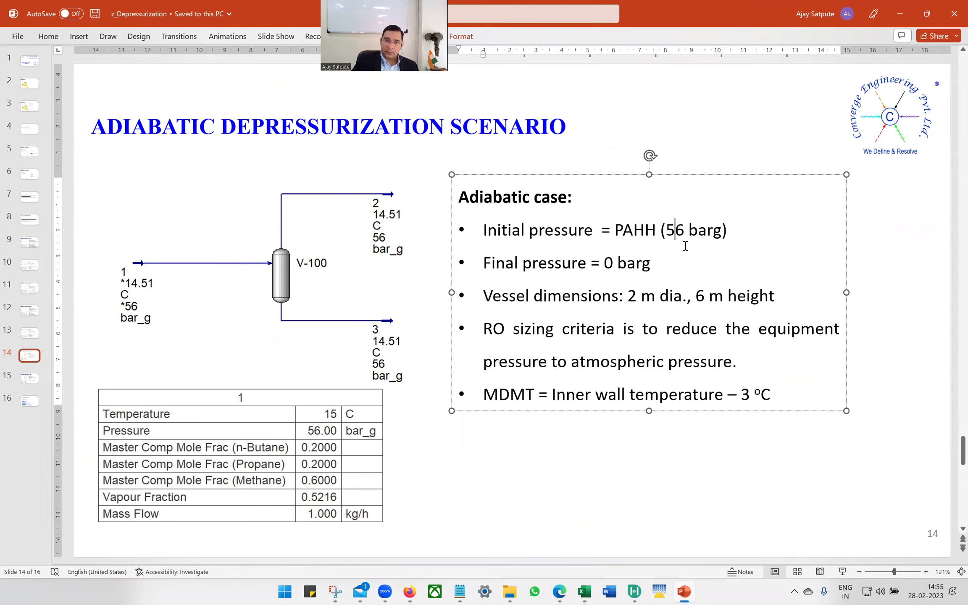
{"action": "left_click_drag", "start_coordinate": [667, 230], "coordinate": [721, 230]}
{"action": "left_click_drag", "start_coordinate": [653, 265], "coordinate": [494, 267]}
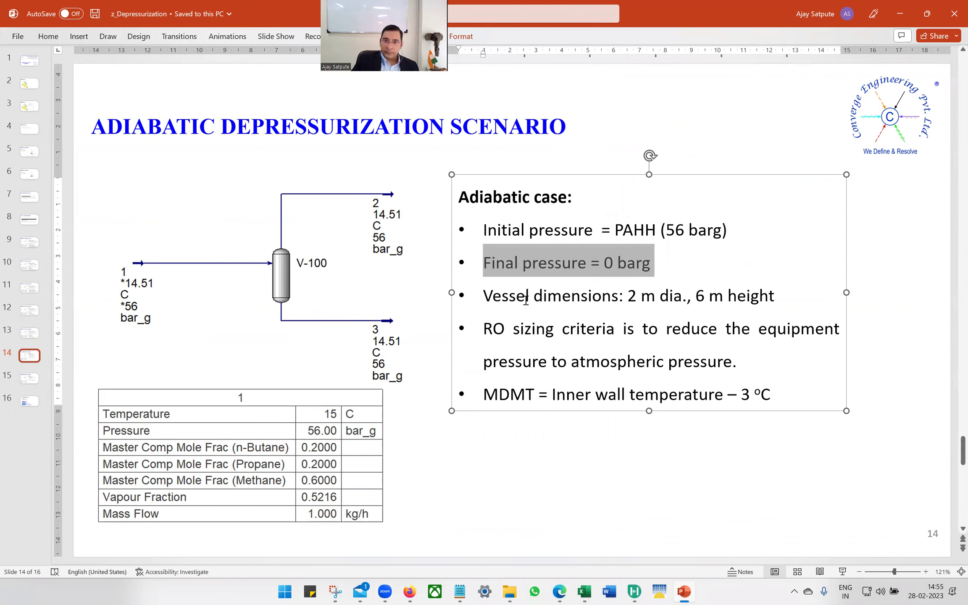
{"action": "left_click_drag", "start_coordinate": [486, 295], "coordinate": [773, 299]}
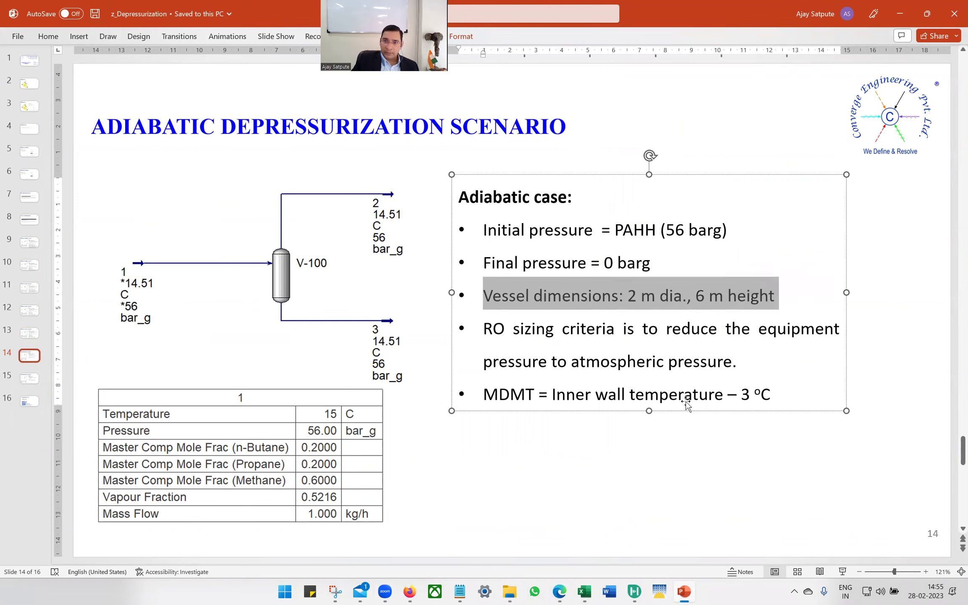
{"action": "left_click_drag", "start_coordinate": [472, 329], "coordinate": [795, 335]}
{"action": "left_click_drag", "start_coordinate": [728, 370], "coordinate": [754, 369]}
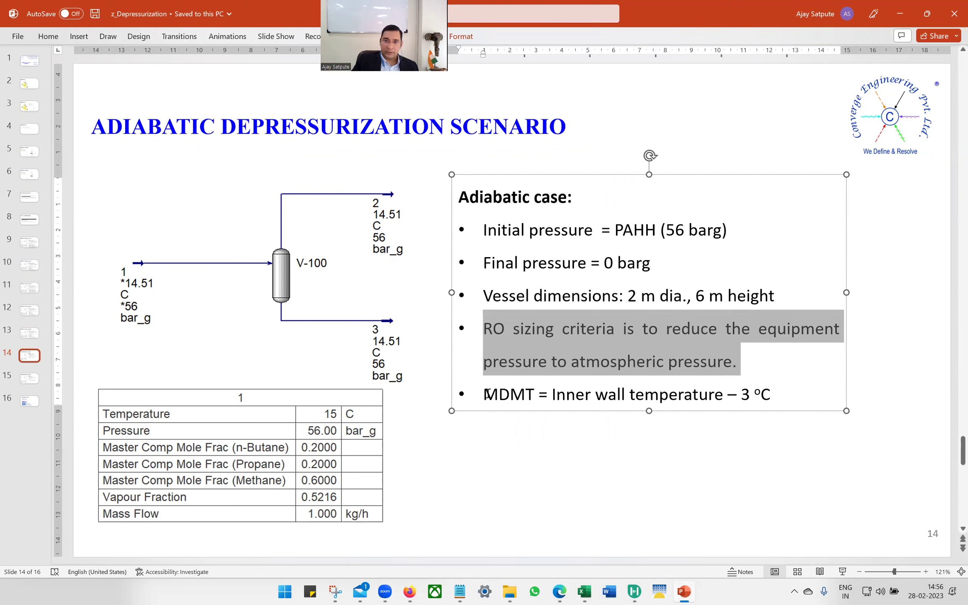
{"action": "left_click_drag", "start_coordinate": [483, 394], "coordinate": [777, 395]}
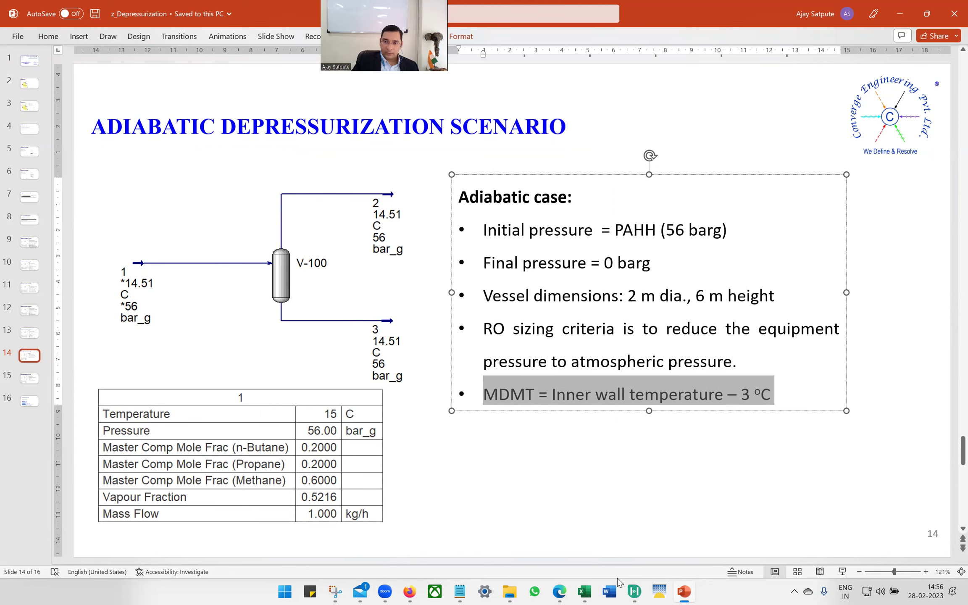
Switch to 4_Adiabtic case.hsc in Aspen HYSYS and check stream 1's composition, pressure and temperature.
{"action": "left_click", "coordinate": [636, 592]}
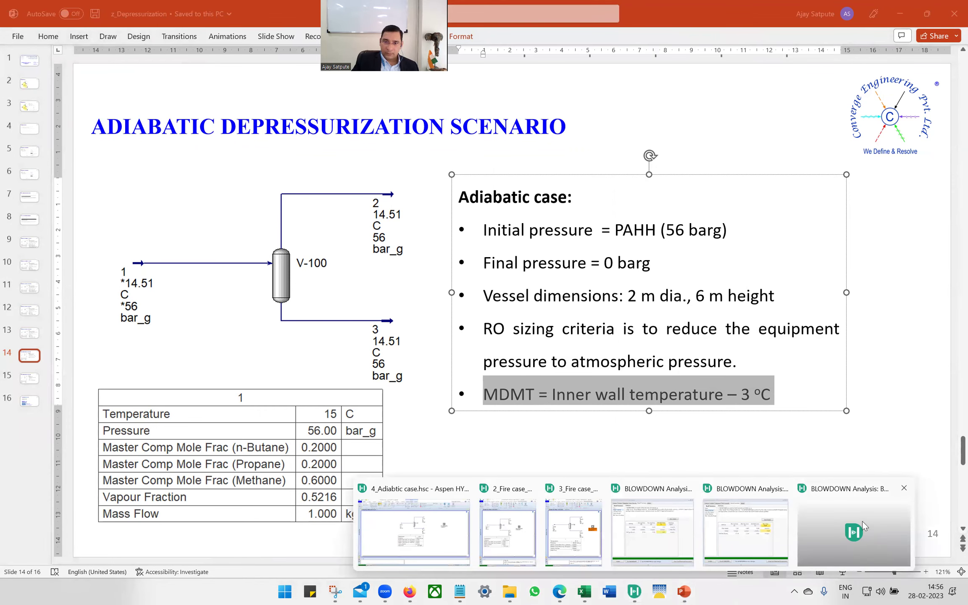
{"action": "left_click", "coordinate": [376, 506]}
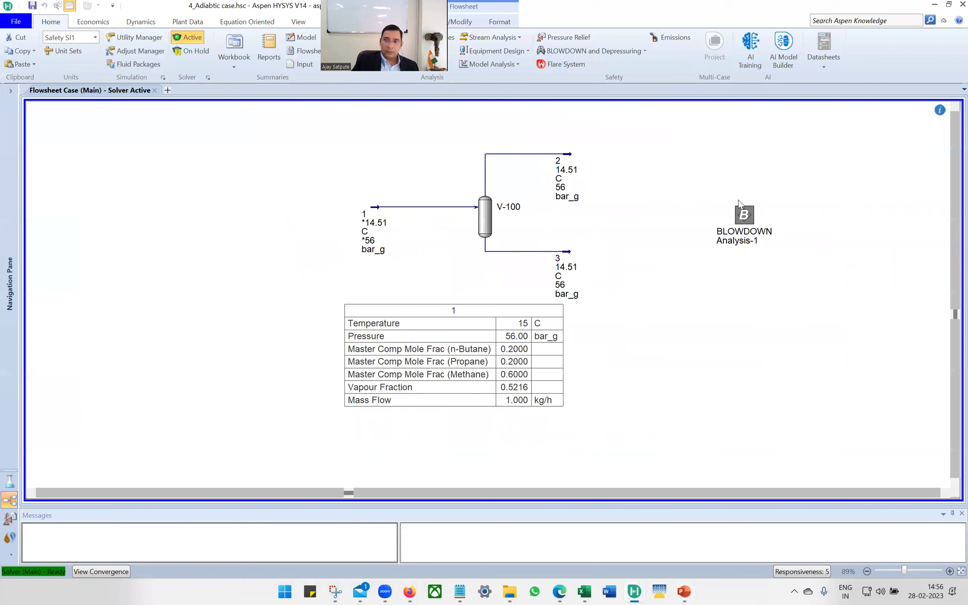
{"action": "double_click", "coordinate": [370, 224]}
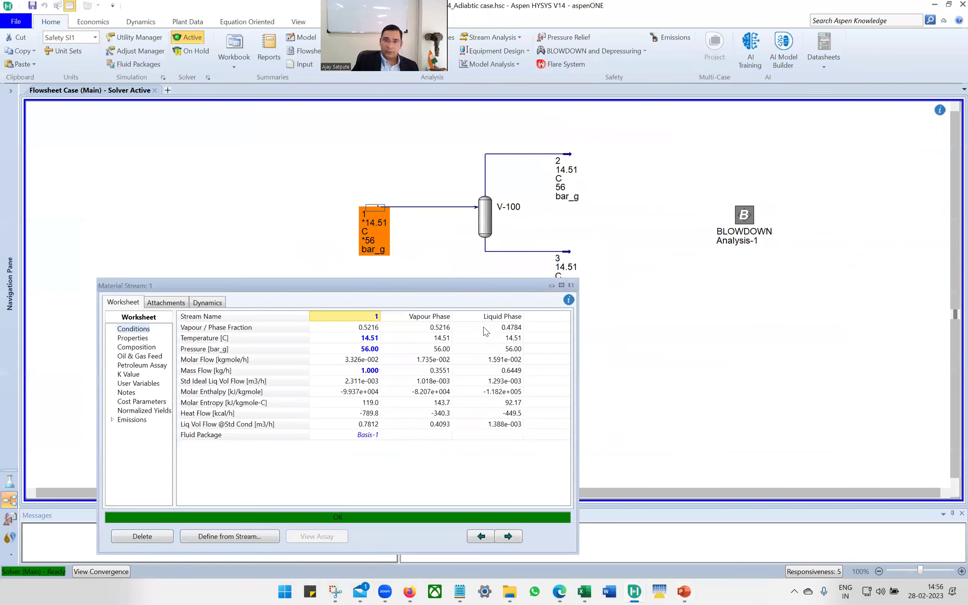
{"action": "left_click", "coordinate": [140, 349]}
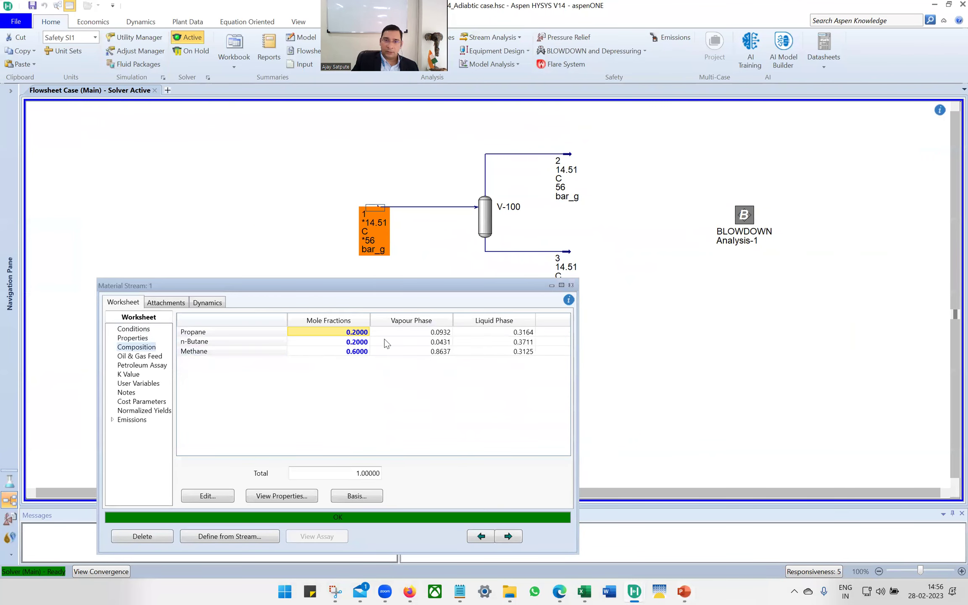
{"action": "left_click", "coordinate": [134, 329]}
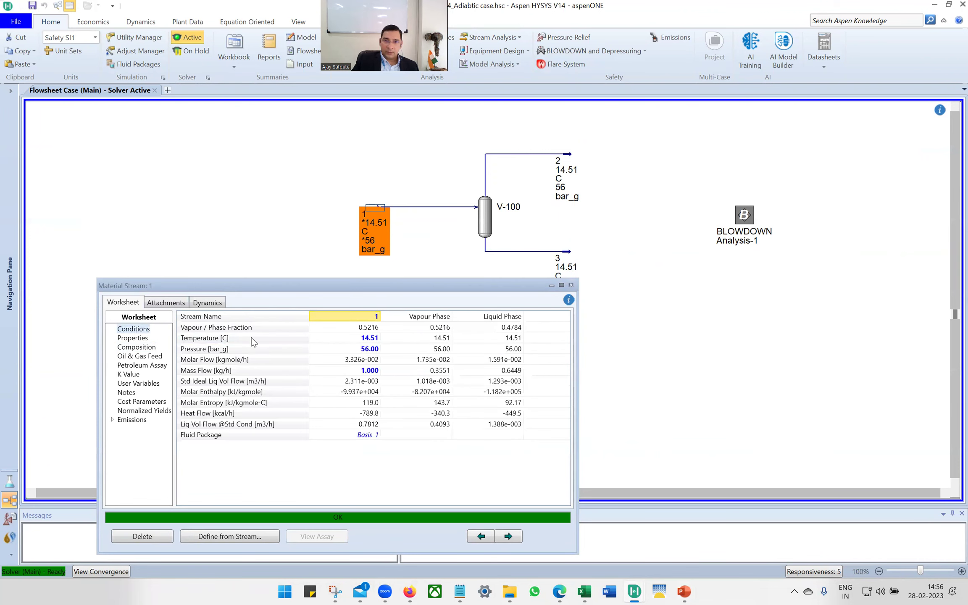
{"action": "left_click", "coordinate": [364, 352]}
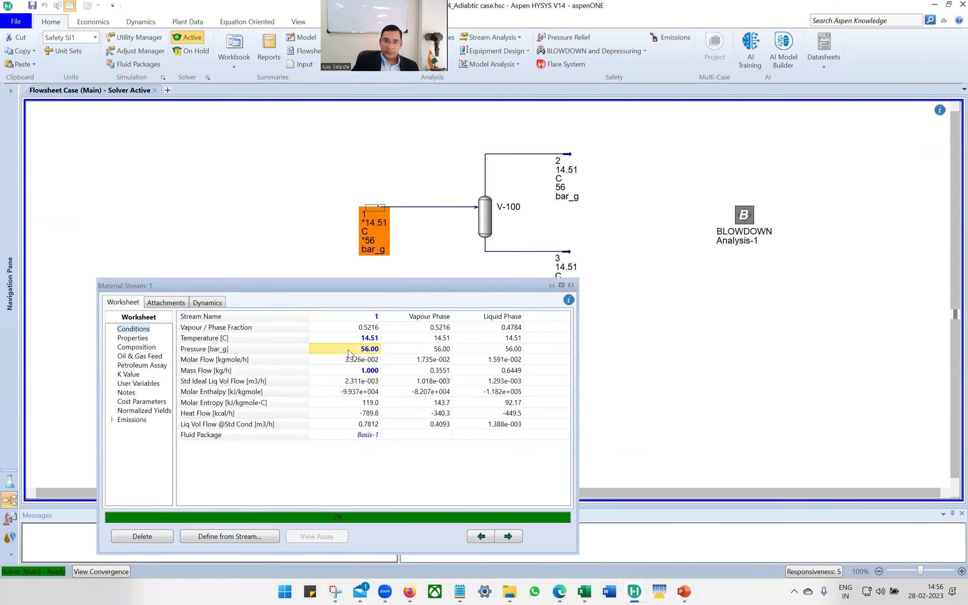
{"action": "mouse_move", "coordinate": [349, 353]}
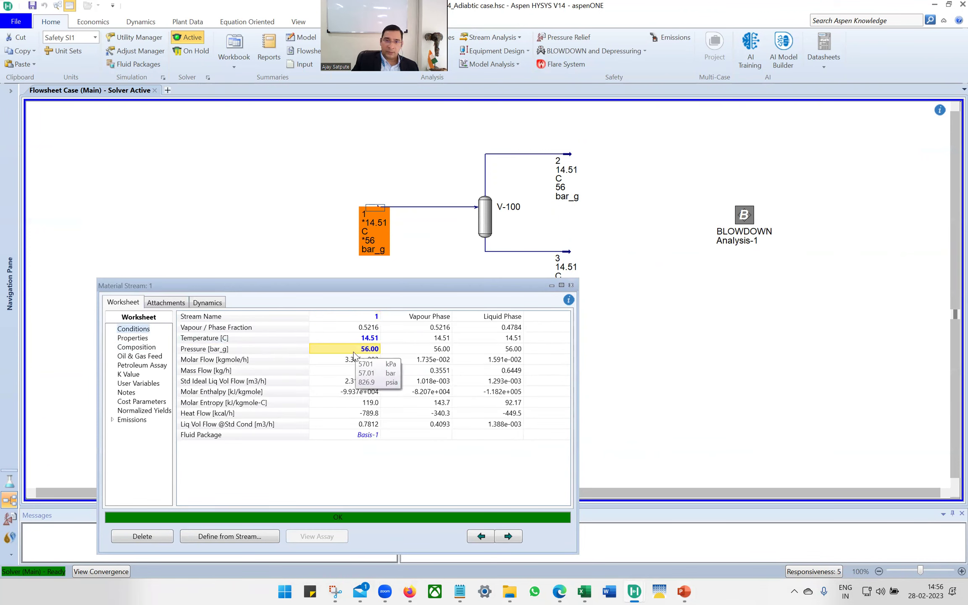
{"action": "left_click", "coordinate": [362, 342]}
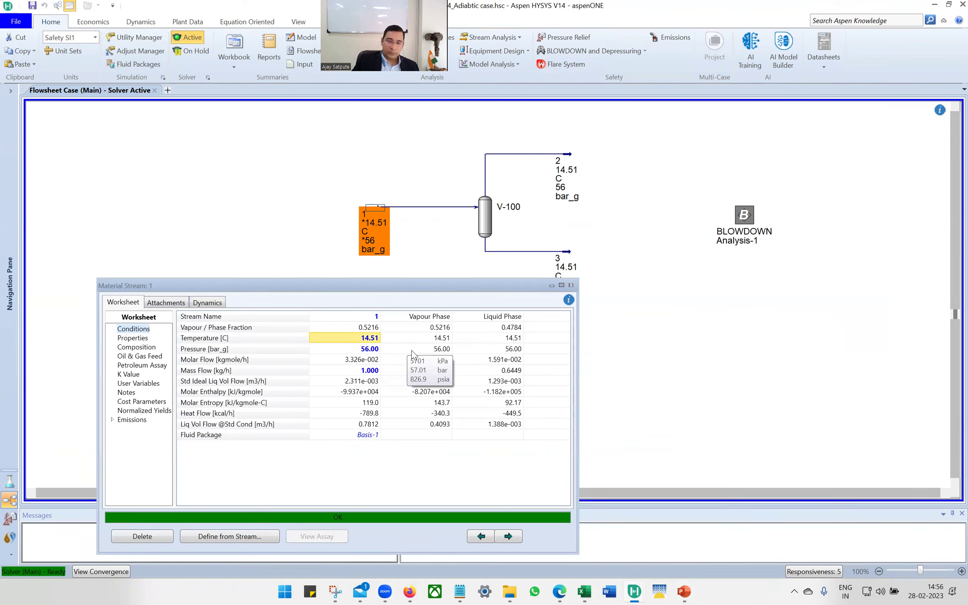
{"action": "left_click", "coordinate": [570, 286]}
Open BLOWDOWN Analysis-1, expand its system input categories and check the initial pressure in the template parameters.
{"action": "left_click", "coordinate": [736, 224]}
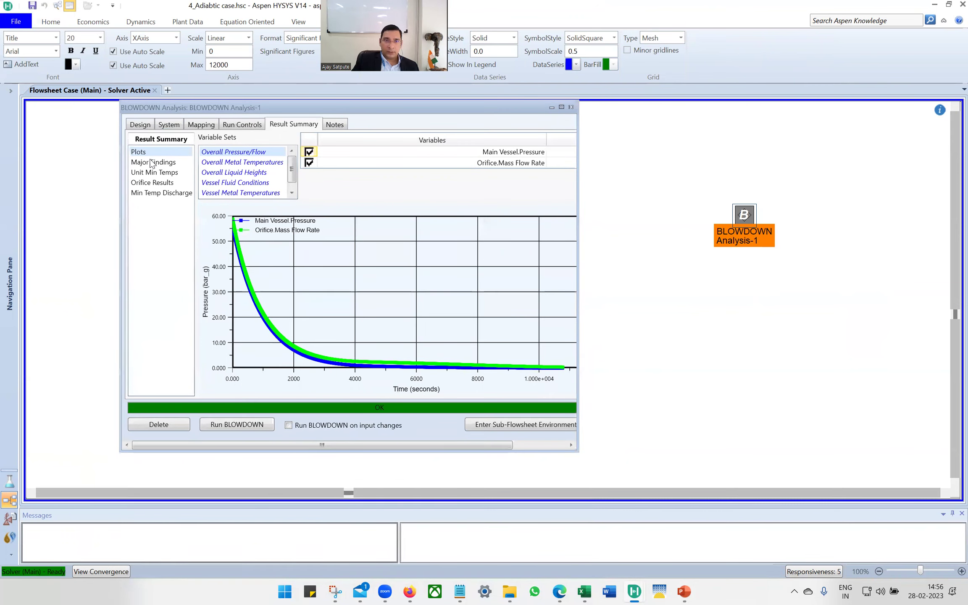
{"action": "left_click", "coordinate": [168, 124]}
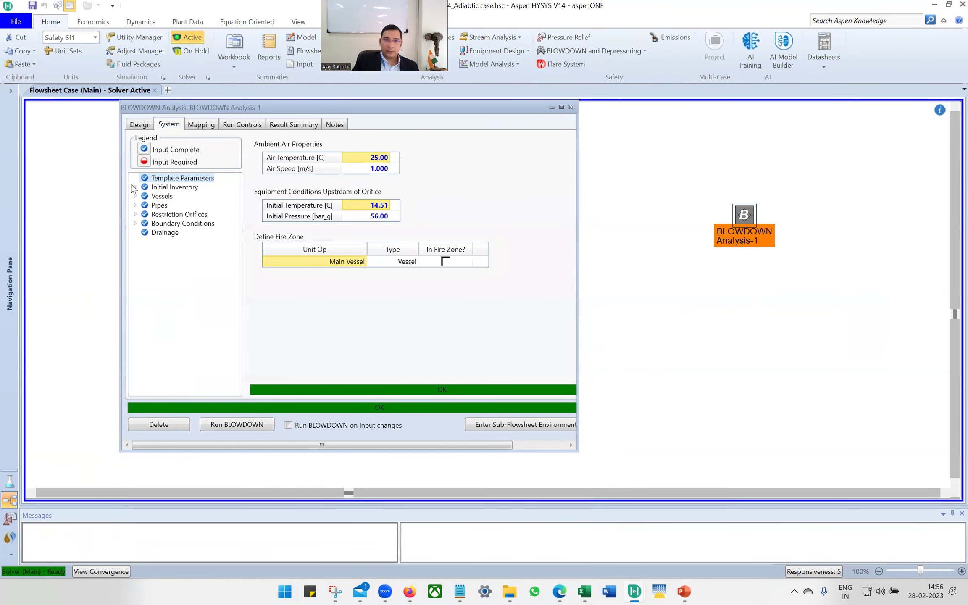
{"action": "left_click", "coordinate": [135, 223]}
{"action": "left_click", "coordinate": [135, 241]}
{"action": "left_click", "coordinate": [135, 259]}
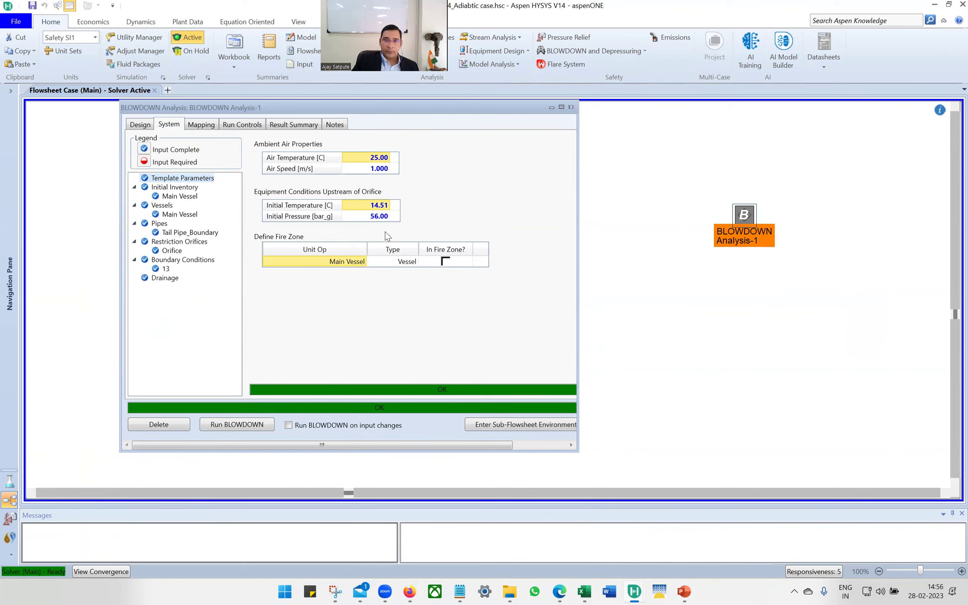
{"action": "left_click", "coordinate": [380, 216]}
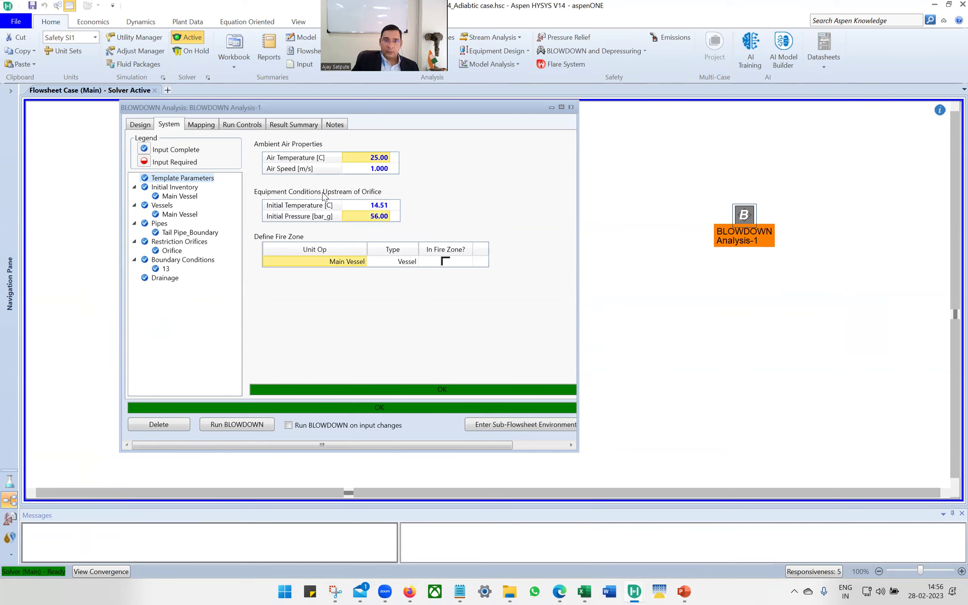
{"action": "left_click", "coordinate": [379, 219]}
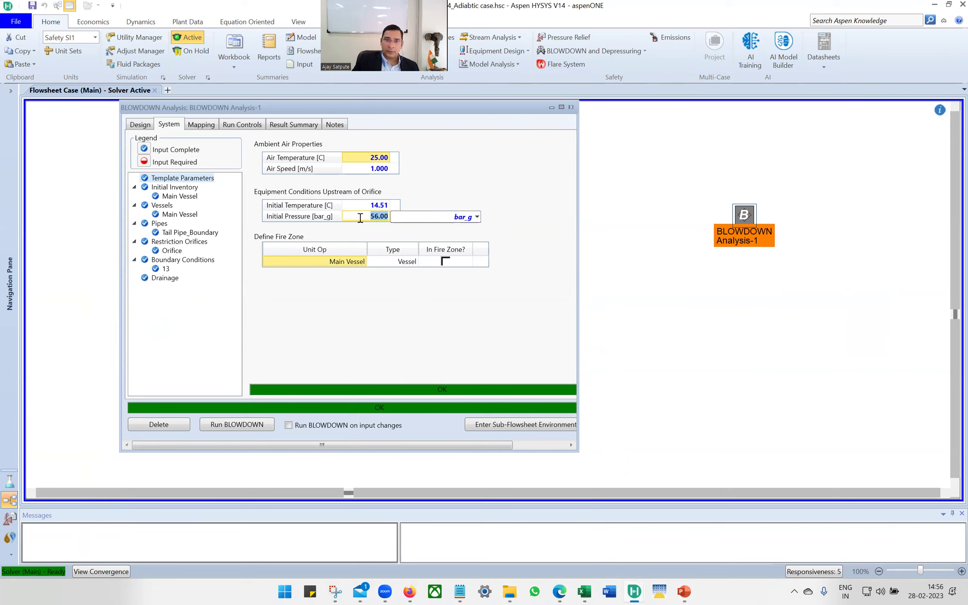
Review the Main Vessel's initial inventory, its geometry and its initial condition in the system inputs.
{"action": "key", "text": "Return"}
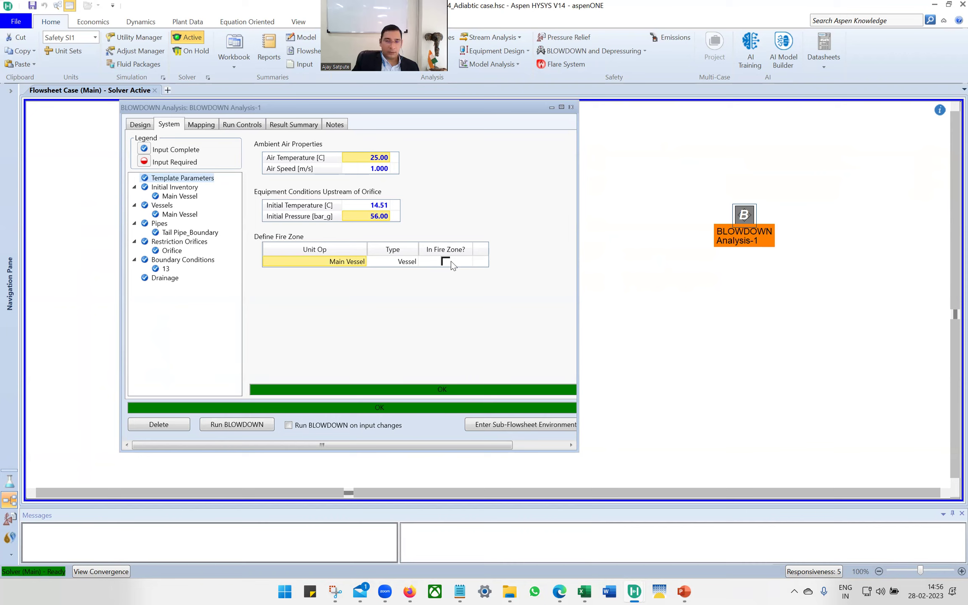
{"action": "left_click", "coordinate": [185, 198]}
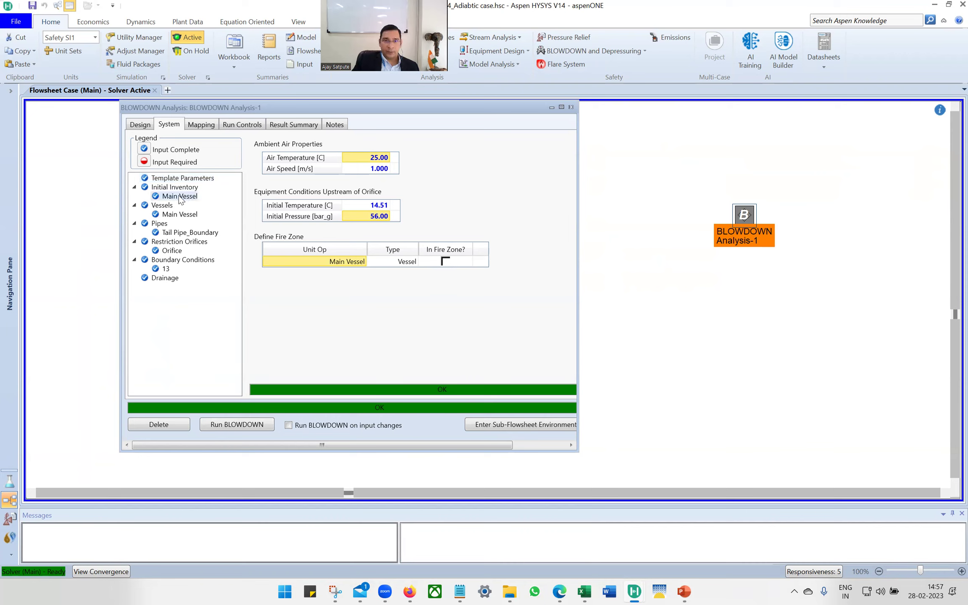
{"action": "left_click", "coordinate": [180, 199]}
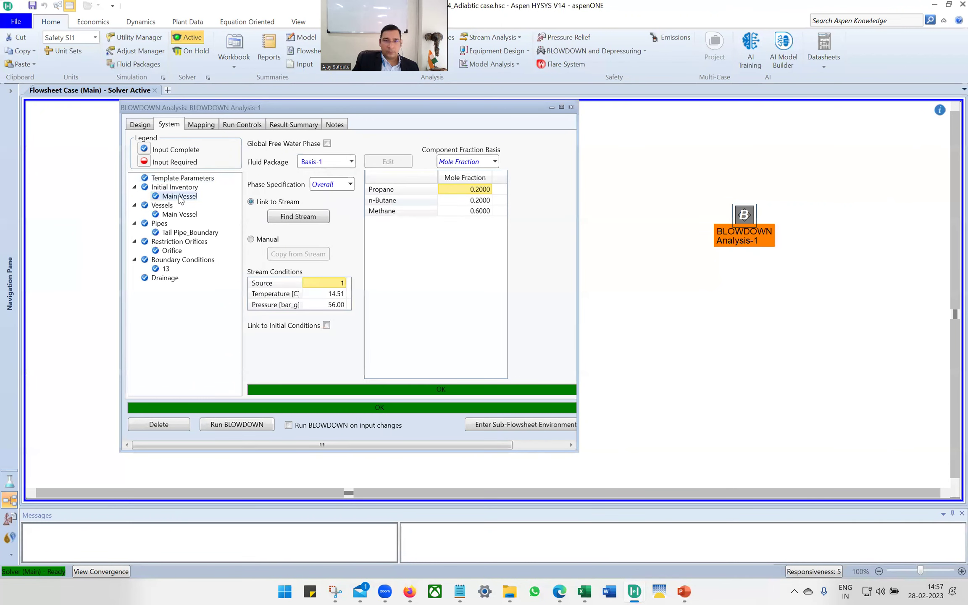
{"action": "left_click", "coordinate": [173, 215]}
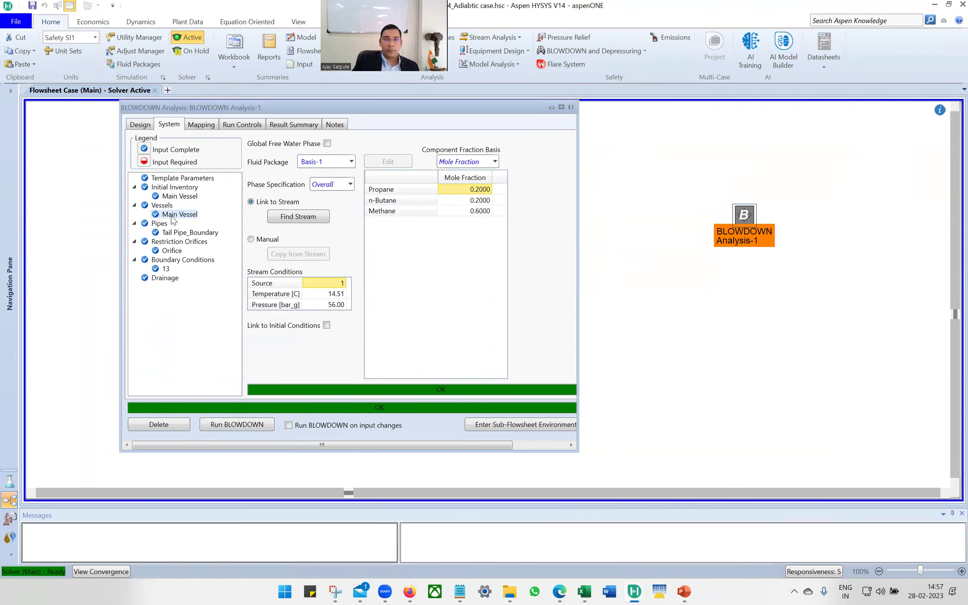
{"action": "left_click", "coordinate": [185, 216]}
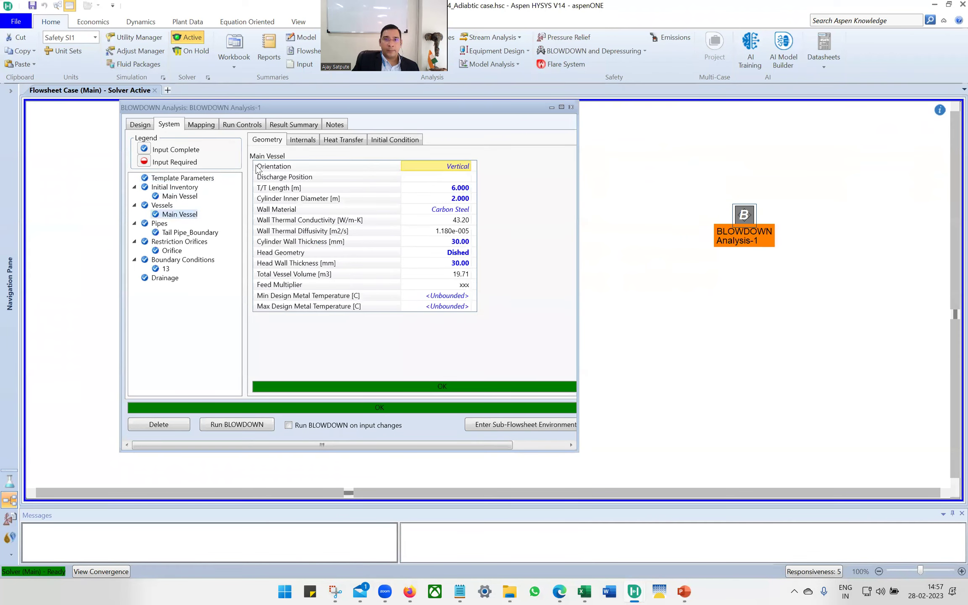
{"action": "left_click", "coordinate": [394, 141]}
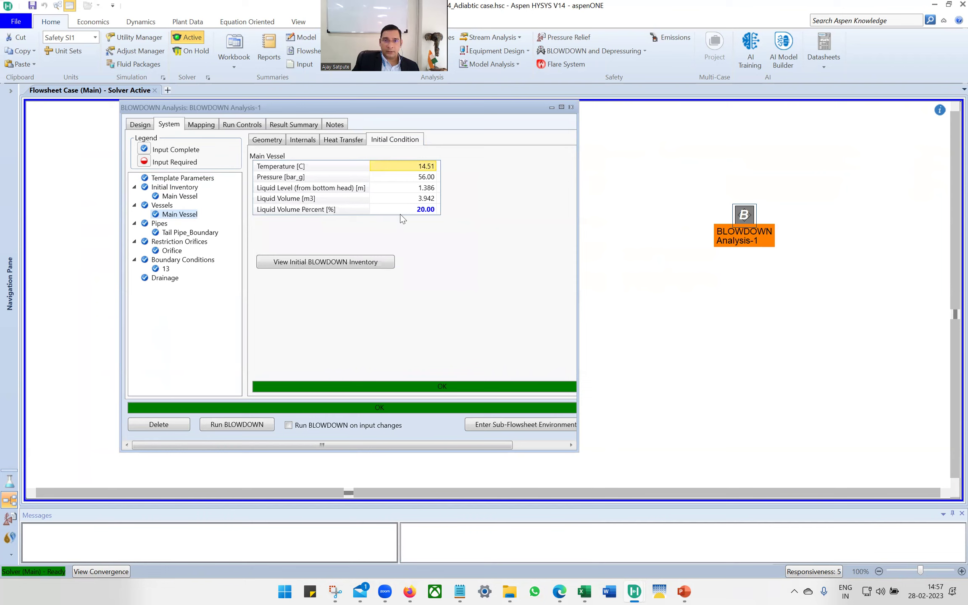
Check the tail pipe's geometry and the restriction orifice's diameter, discharge coefficient and opening sequence.
{"action": "left_click", "coordinate": [178, 234]}
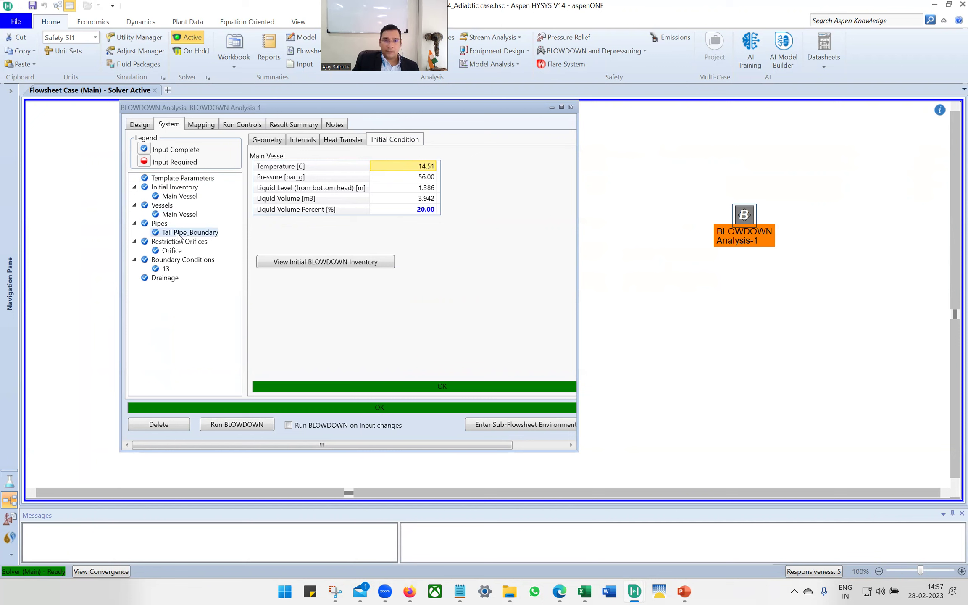
{"action": "left_click", "coordinate": [178, 235]}
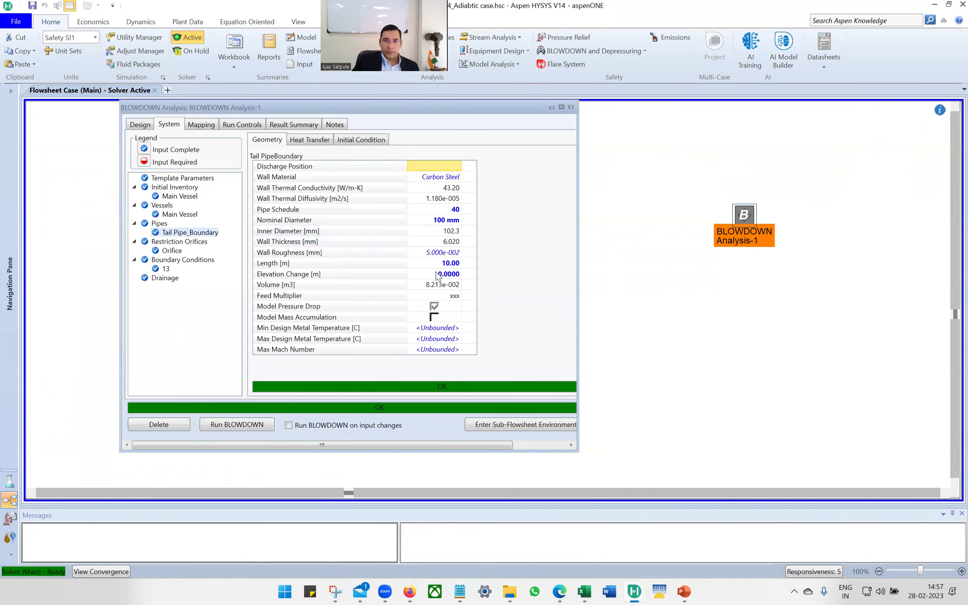
{"action": "left_click", "coordinate": [165, 253]}
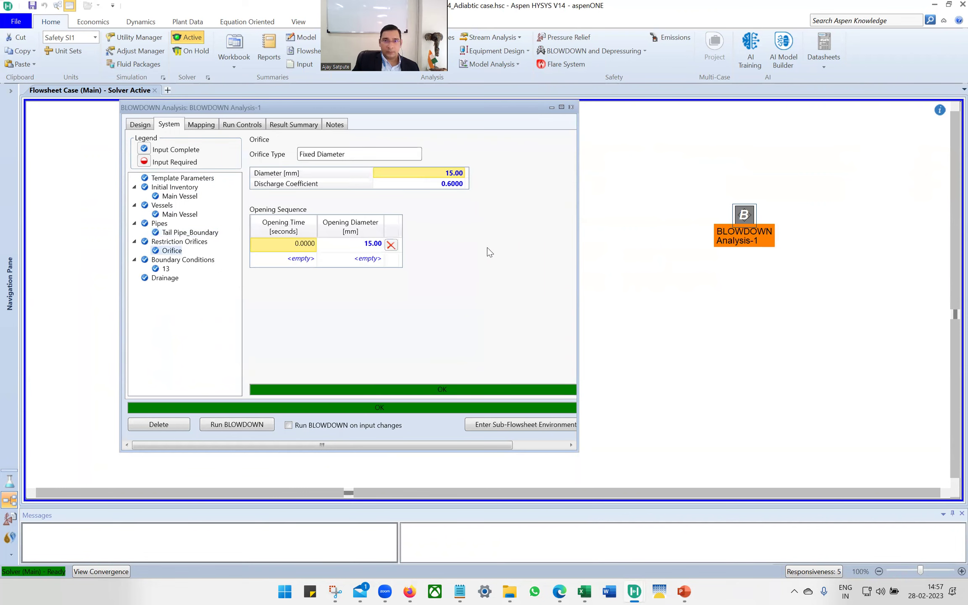
{"action": "left_click", "coordinate": [452, 176]}
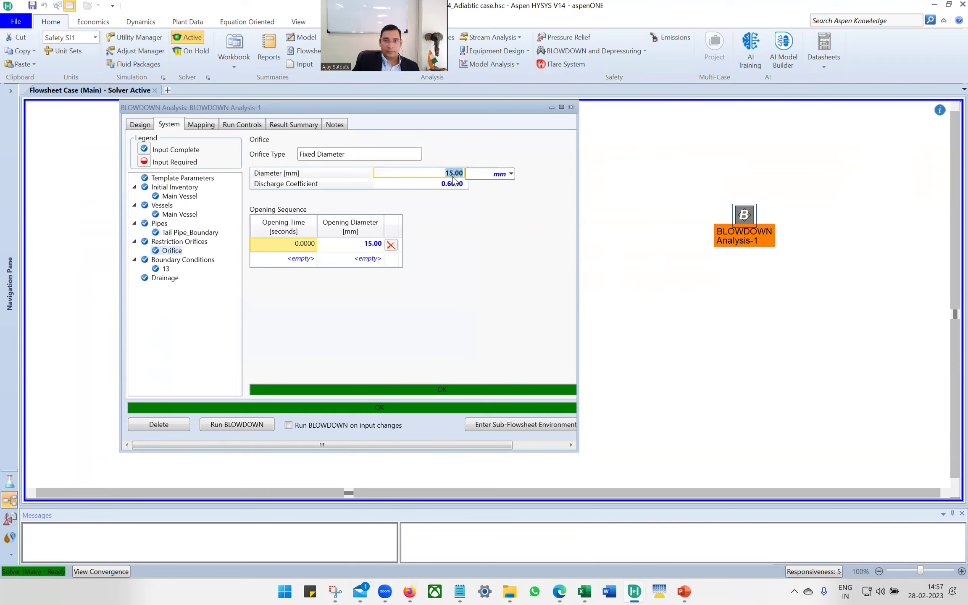
{"action": "left_click", "coordinate": [507, 227]}
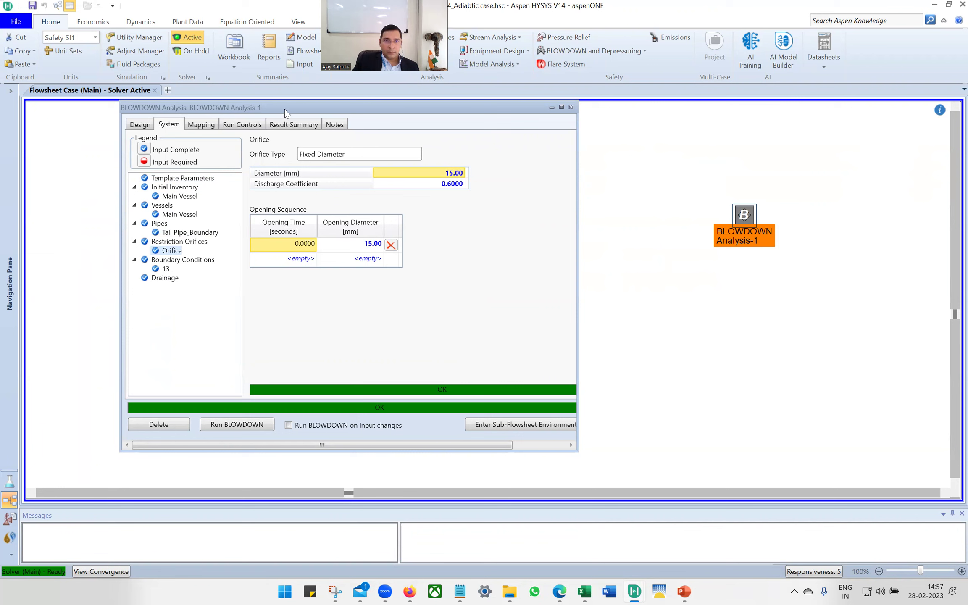
Check the run's time interval and the halt conditions for pressure and time in the run controls.
{"action": "left_click", "coordinate": [242, 125]}
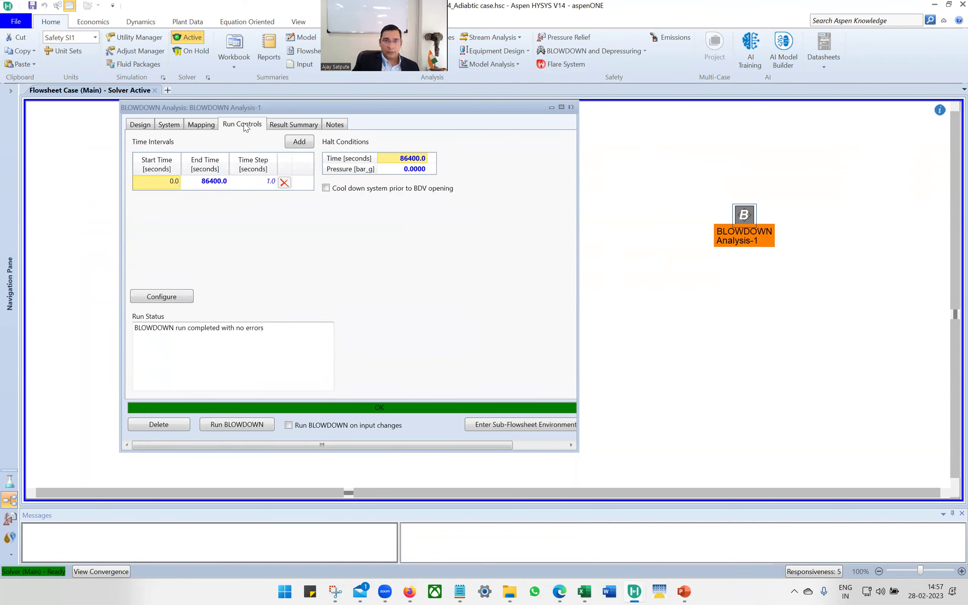
{"action": "left_click", "coordinate": [412, 173]}
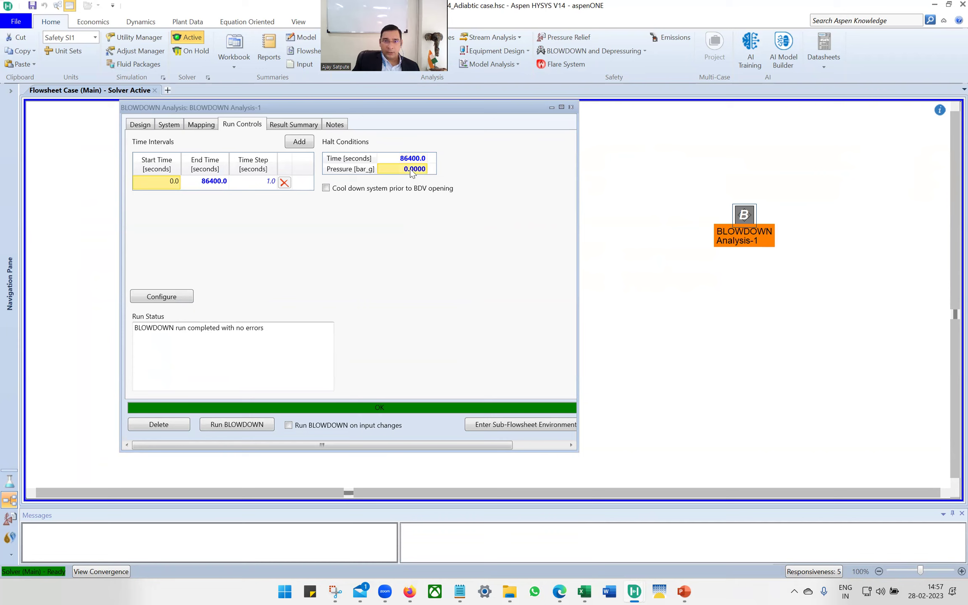
{"action": "left_click", "coordinate": [407, 158]}
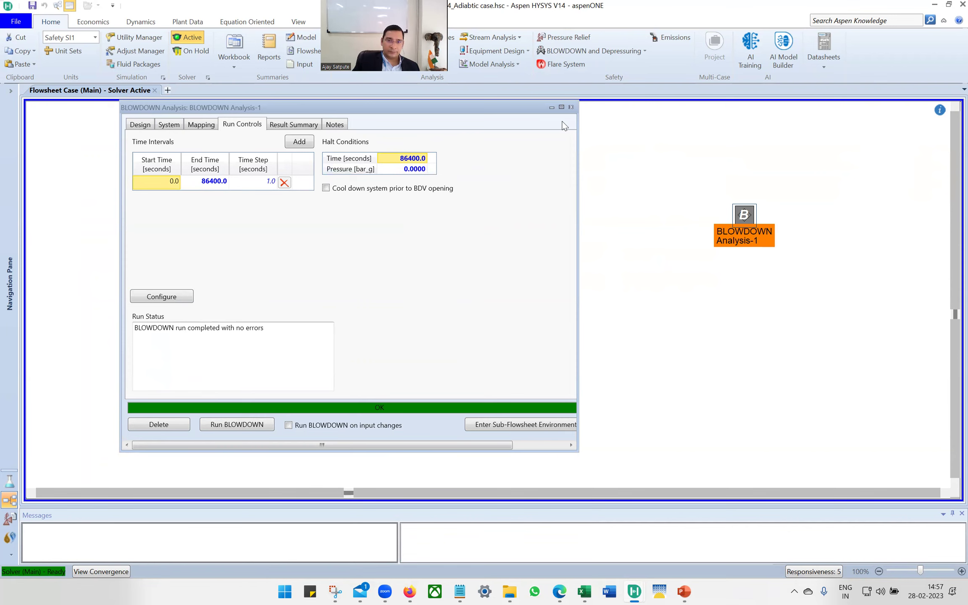
Examine the pressure and mass flow plot, and the major findings for run end time, orifice peak flow and tail pipe minimum wall temperature.
{"action": "left_click", "coordinate": [296, 125]}
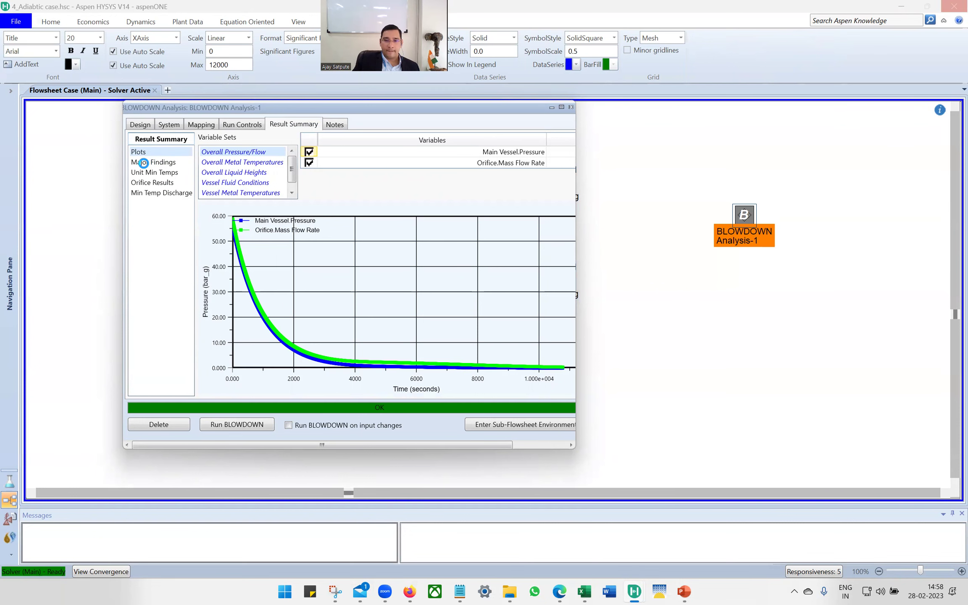
{"action": "left_click", "coordinate": [143, 163]}
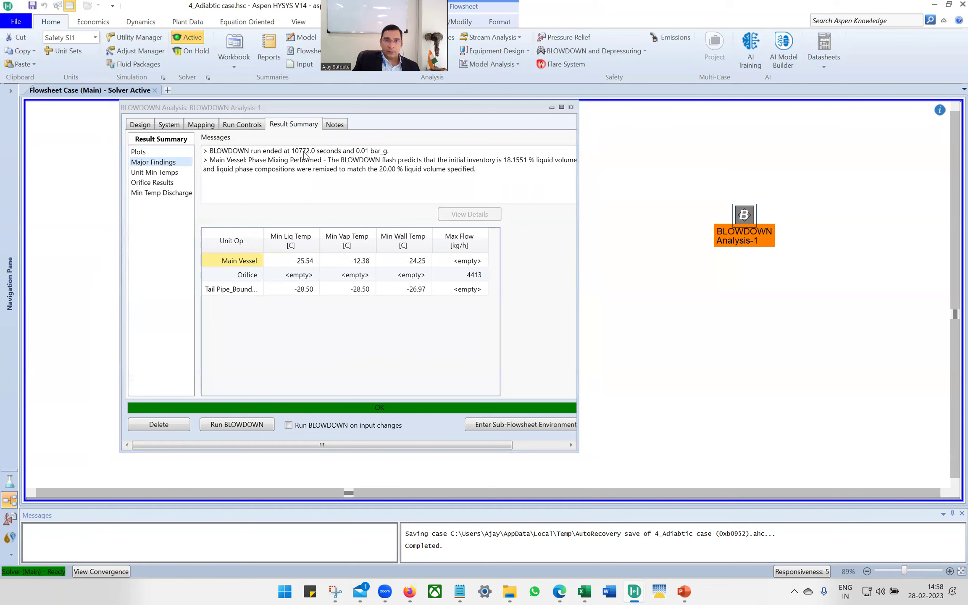
{"action": "left_click", "coordinate": [308, 155]}
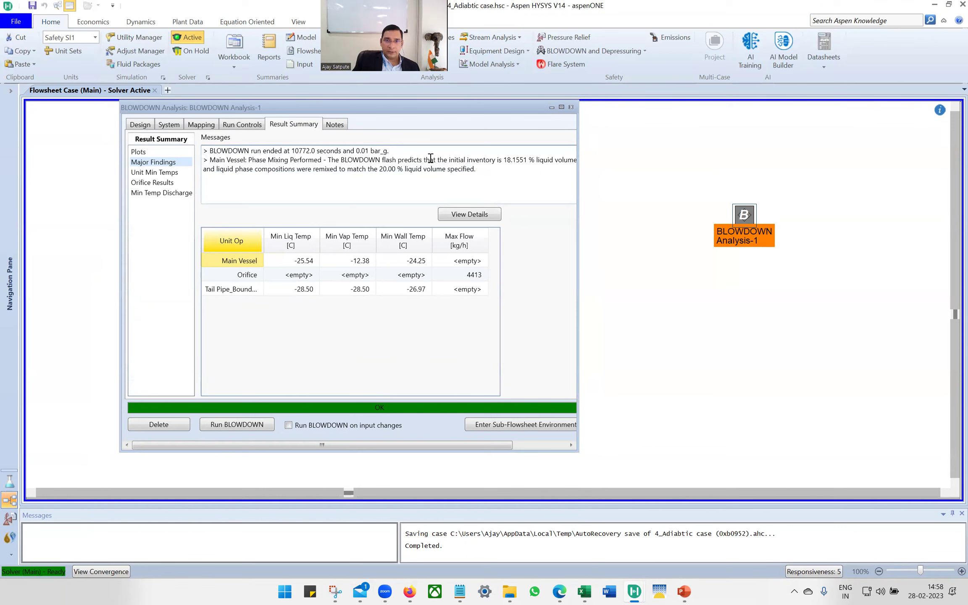
{"action": "left_click", "coordinate": [461, 278]}
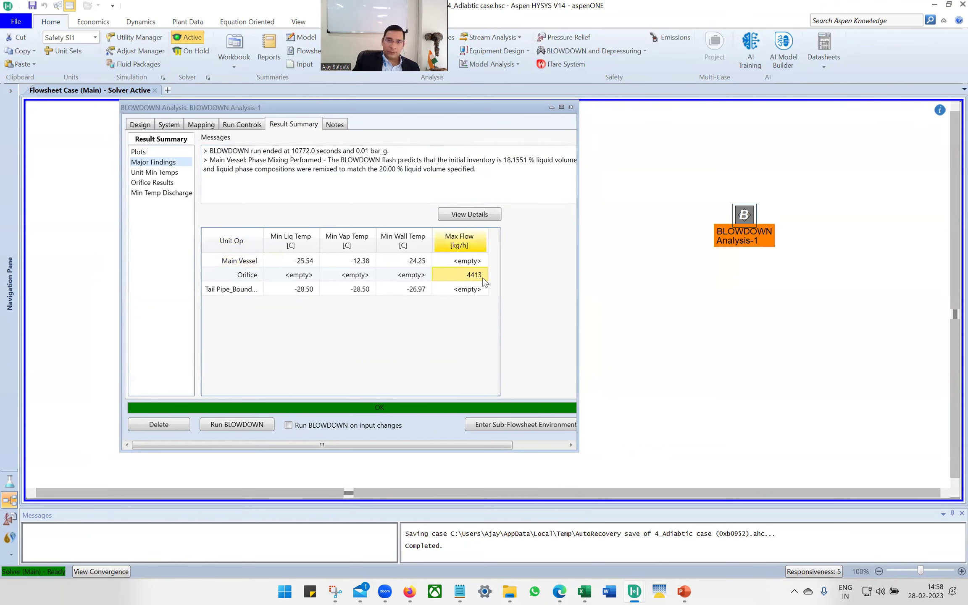
{"action": "left_click", "coordinate": [396, 291]}
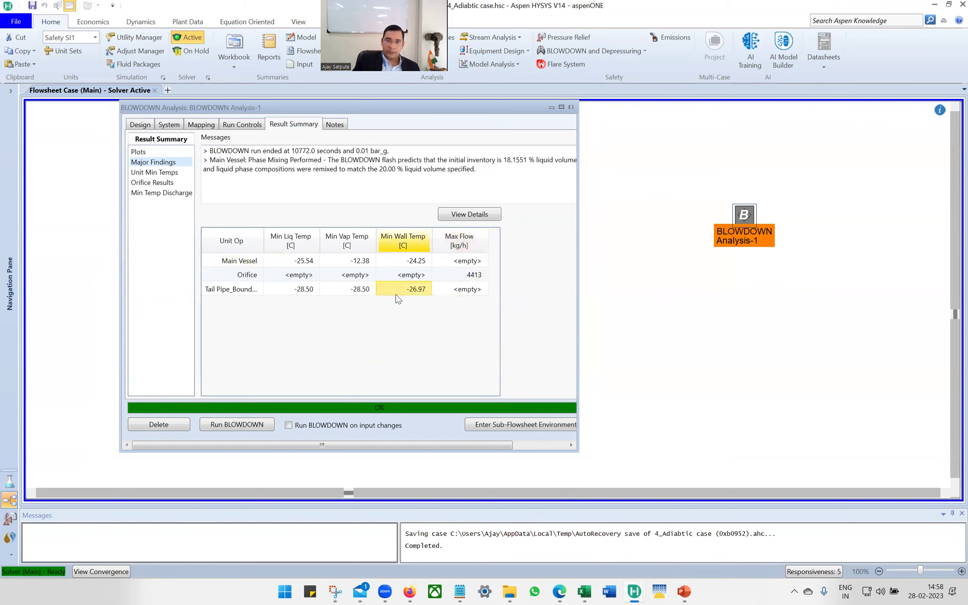